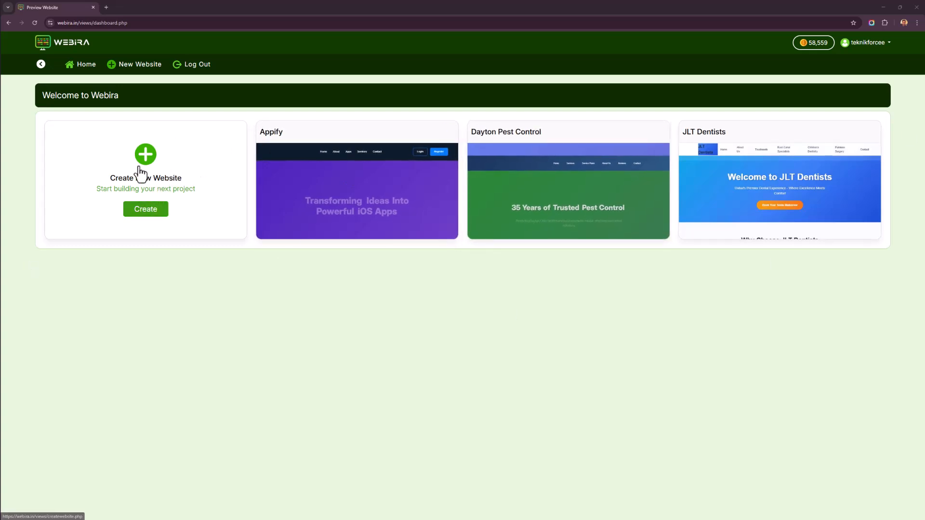
# Start a new website for the business Electropals and continue past the business information step.
pyautogui.click(149, 213)
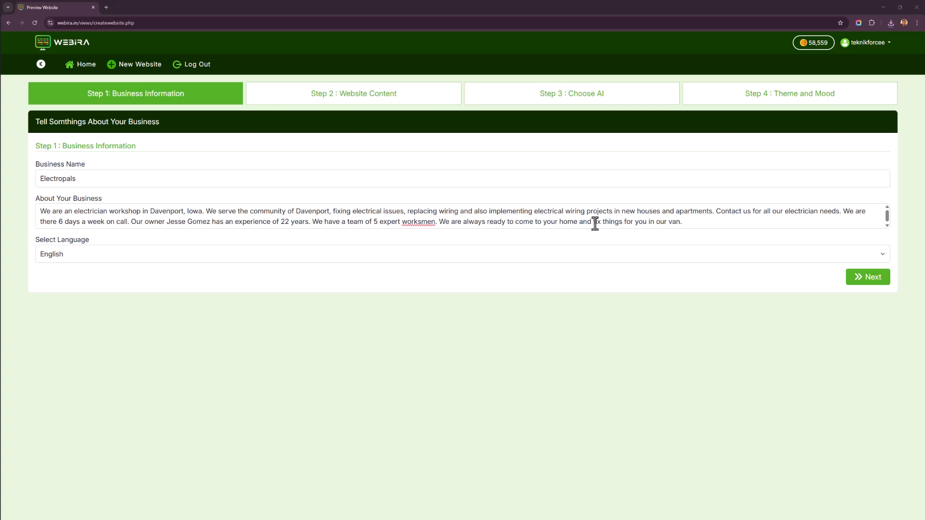
pyautogui.click(870, 279)
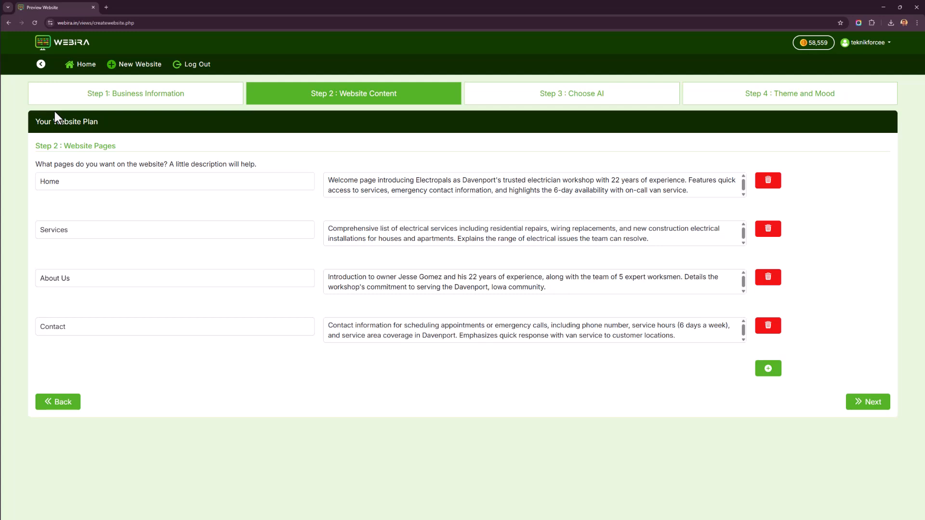
# Review the generated page names and descriptions in the website plan.
pyautogui.moveTo(107, 187); pyautogui.dragTo(25, 186)
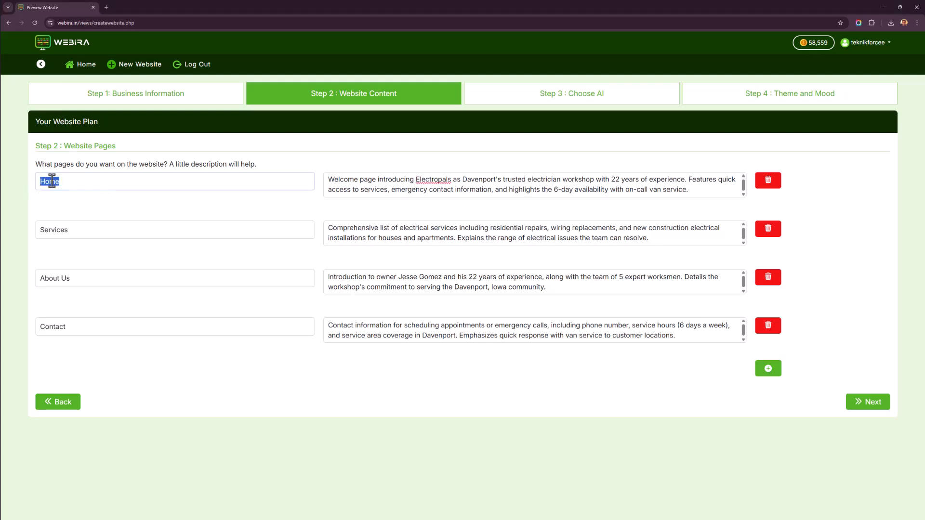
pyautogui.moveTo(421, 182); pyautogui.dragTo(519, 193)
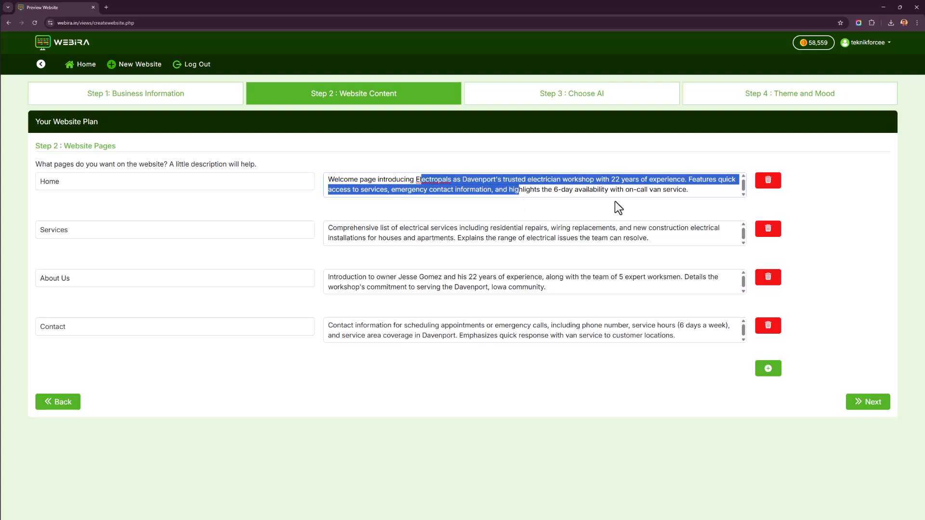
pyautogui.moveTo(522, 228); pyautogui.dragTo(542, 239)
pyautogui.moveTo(486, 277); pyautogui.dragTo(511, 288)
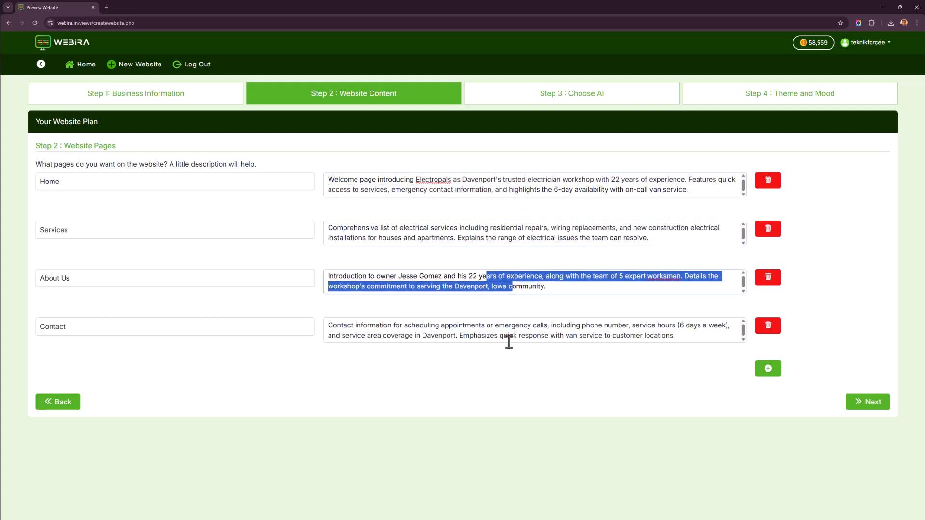
pyautogui.moveTo(509, 325); pyautogui.dragTo(513, 334)
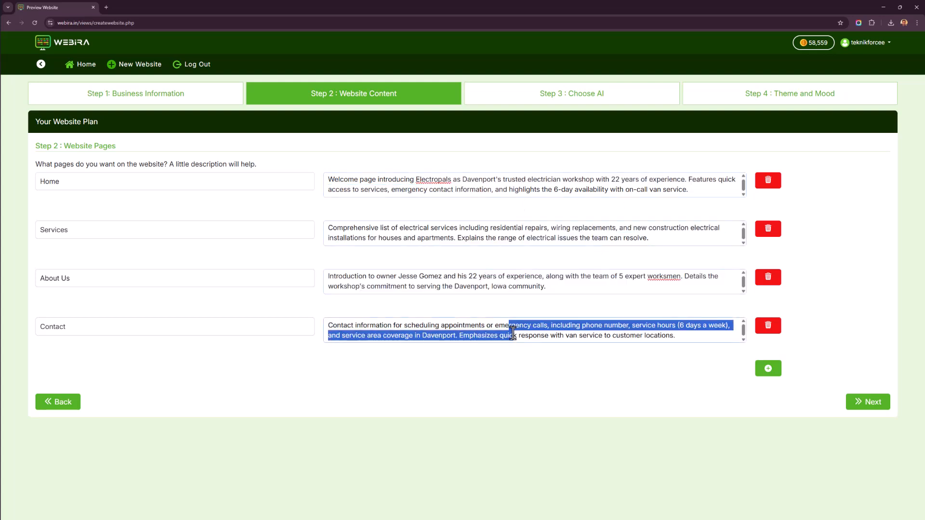
pyautogui.click(831, 334)
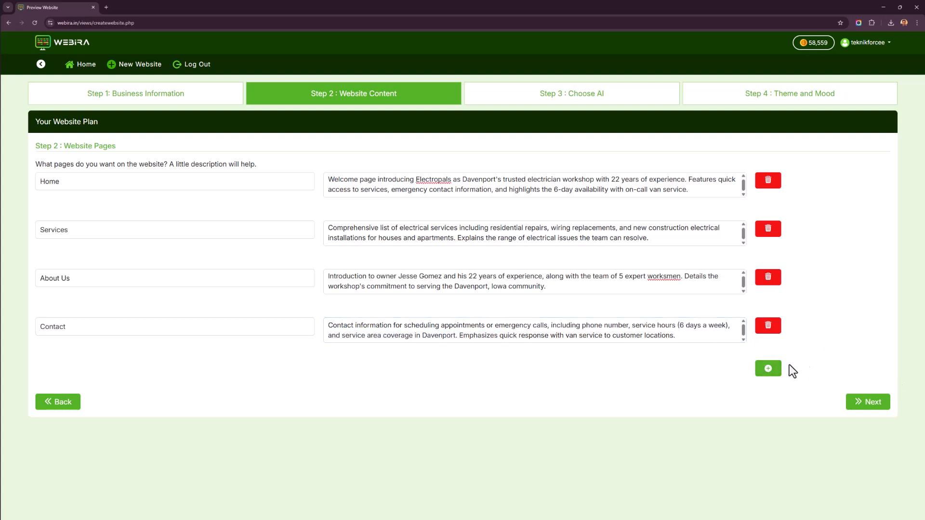
# Continue from the website pages step to choosing the AI models.
pyautogui.click(776, 373)
pyautogui.click(776, 374)
pyautogui.click(865, 411)
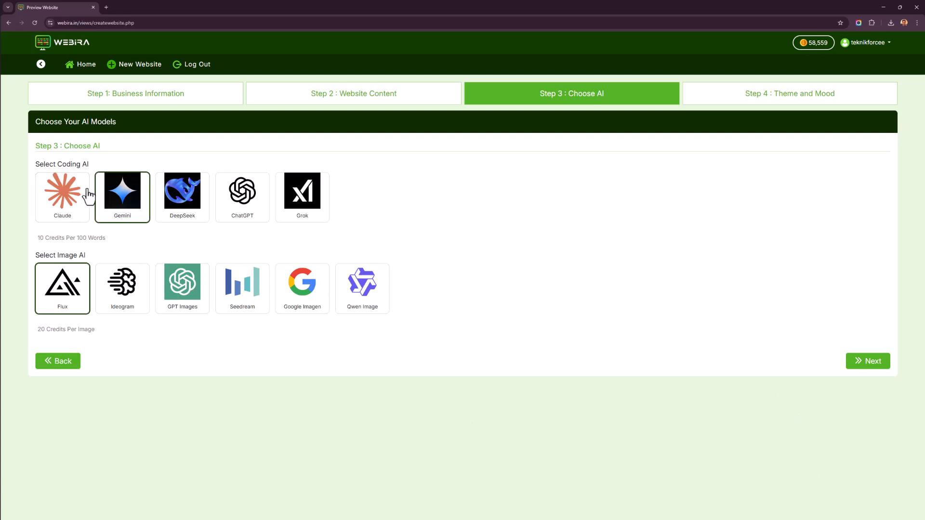
# Continue to the theme step and regenerate the color palette for the Vibrant mood.
pyautogui.click(867, 361)
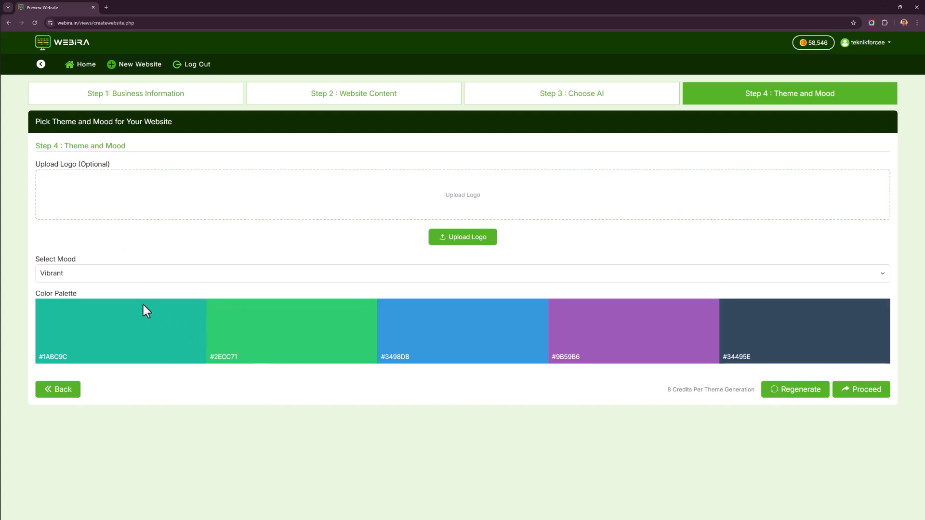
pyautogui.click(100, 273)
pyautogui.click(140, 395)
pyautogui.click(782, 392)
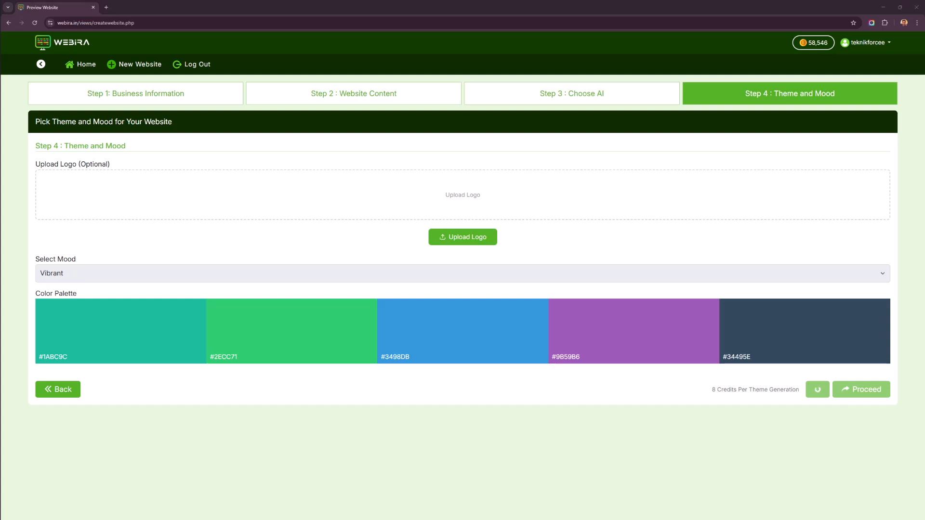
# Upload epals.png from Downloads as the website logo.
pyautogui.click(440, 239)
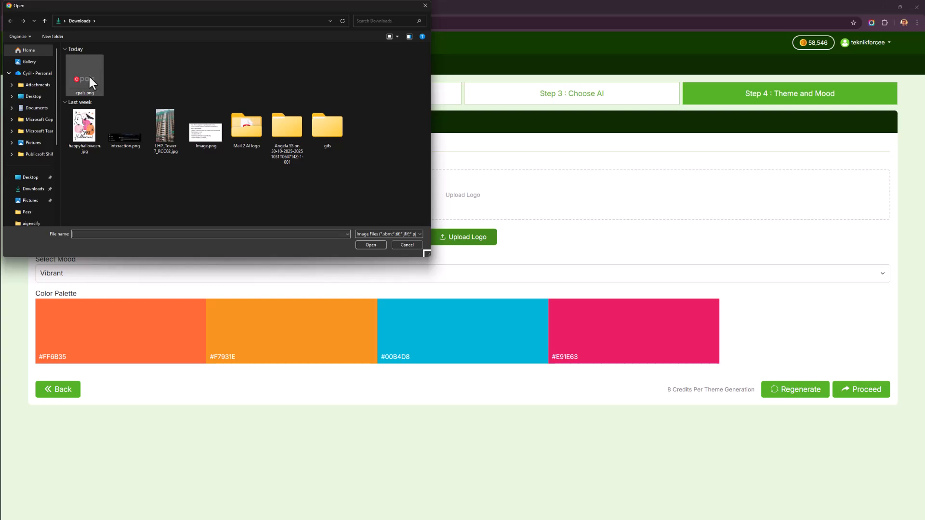
pyautogui.doubleClick(89, 74)
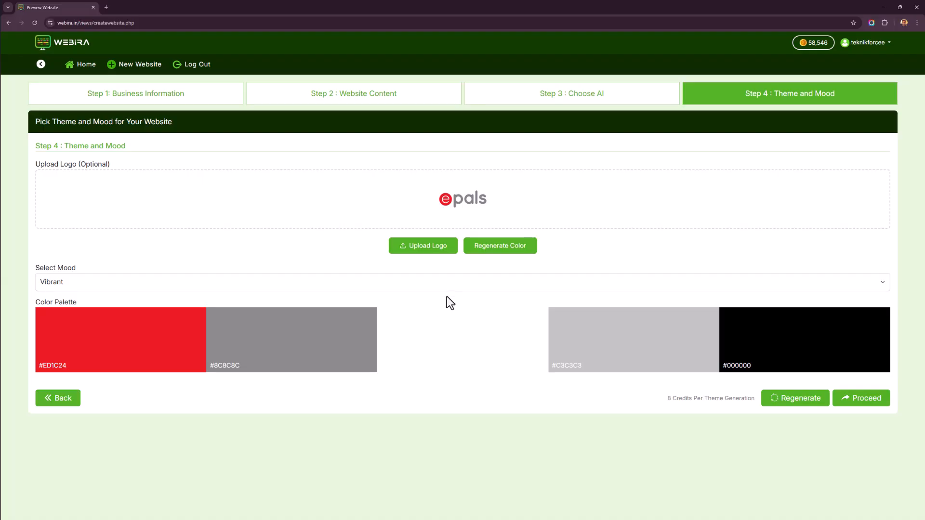
# Proceed with the logo-based color palette to generate the website.
pyautogui.click(368, 340)
pyautogui.click(611, 334)
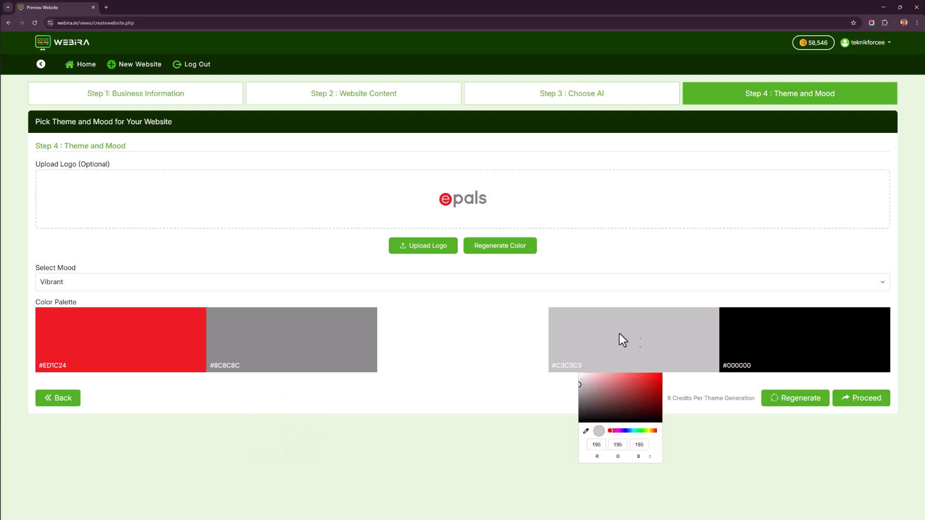
pyautogui.click(799, 340)
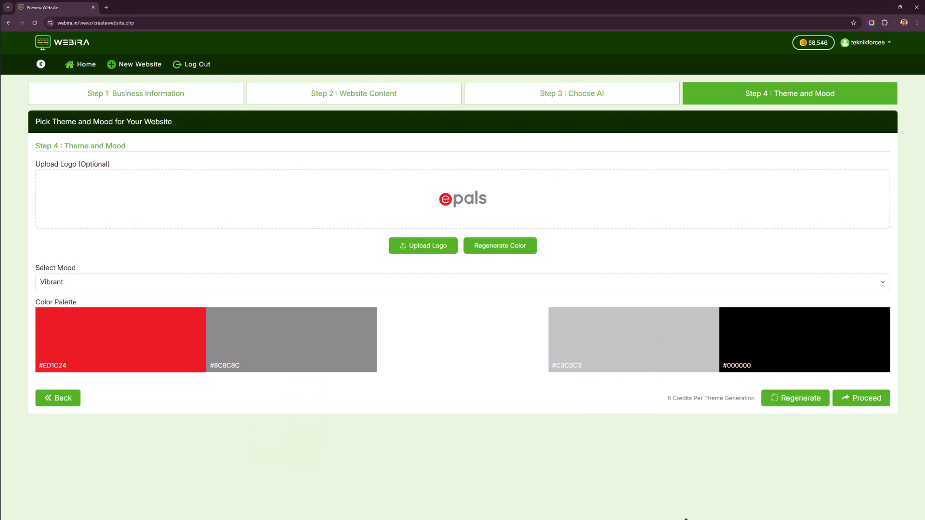
pyautogui.click(855, 402)
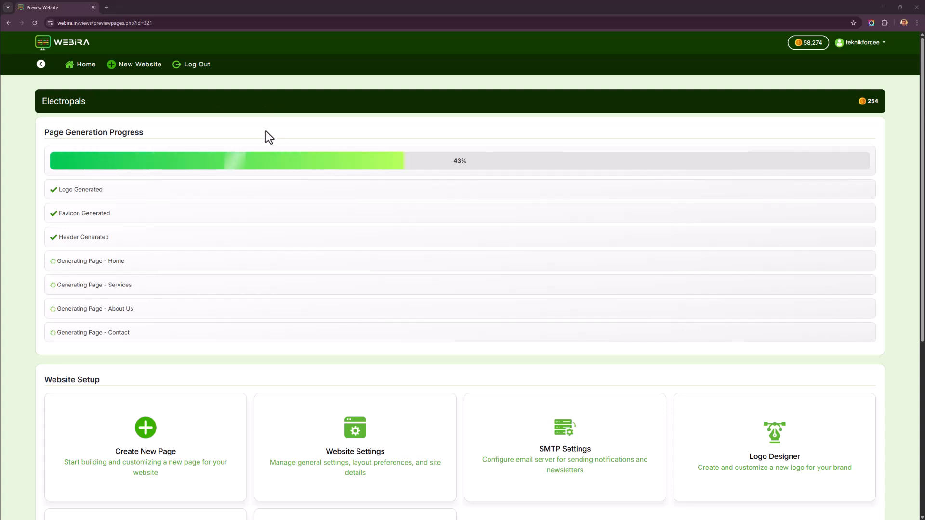
# Scroll through the page generation progress and website setup options.
pyautogui.scroll(-3, 166, 273)
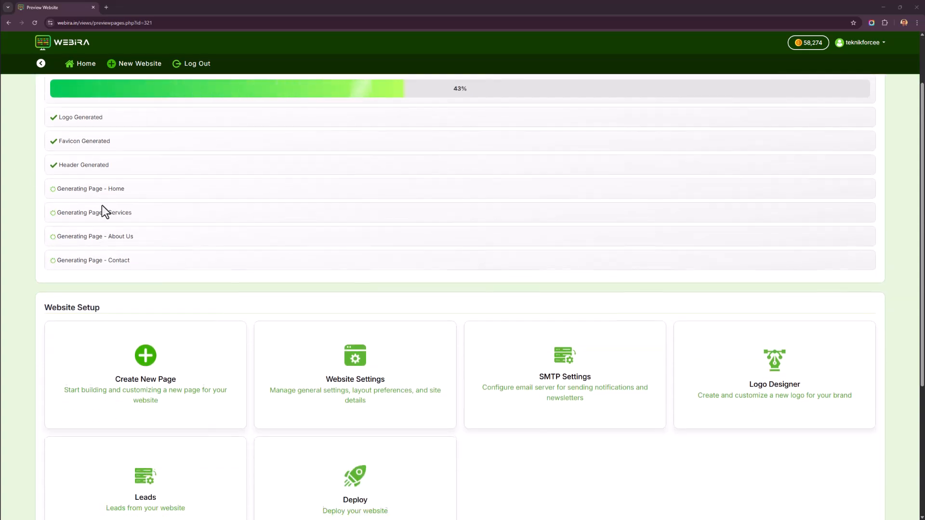
pyautogui.scroll(-3, 115, 240)
pyautogui.scroll(5, 148, 384)
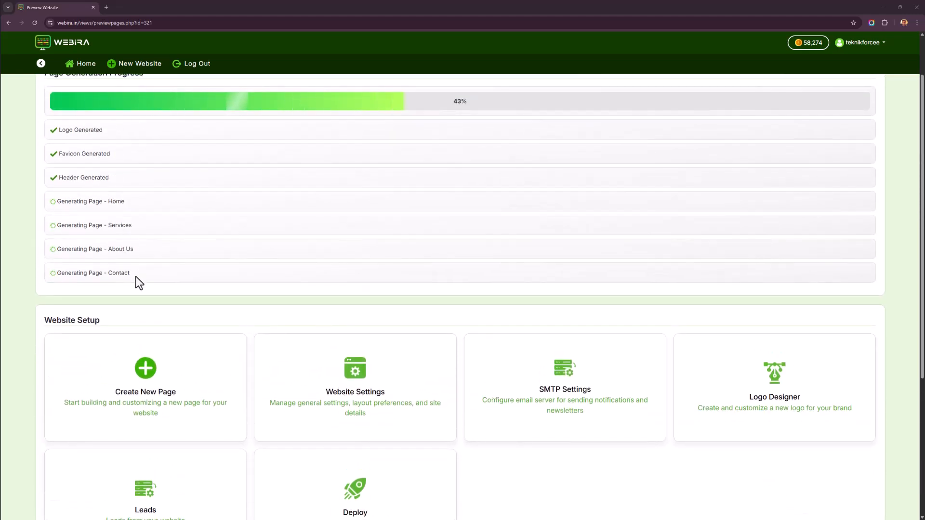
pyautogui.scroll(1, 212, 272)
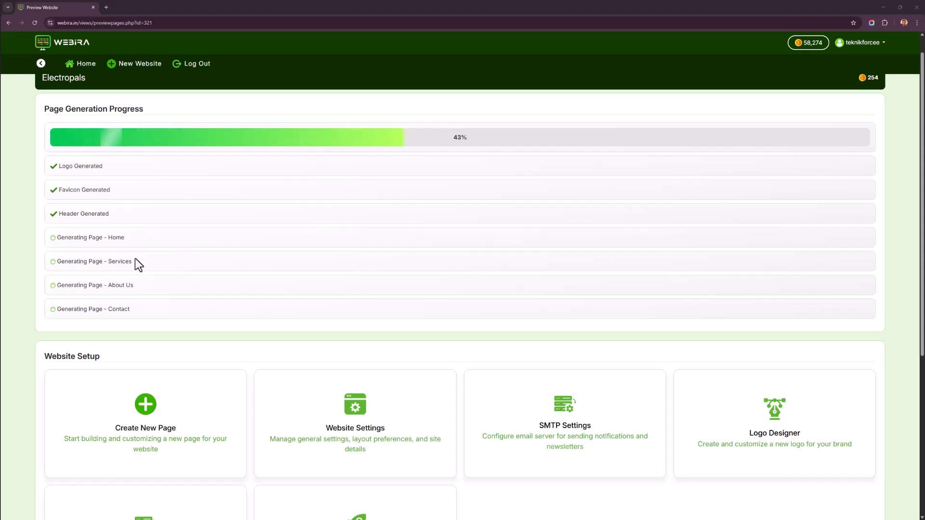
pyautogui.scroll(-5, 154, 298)
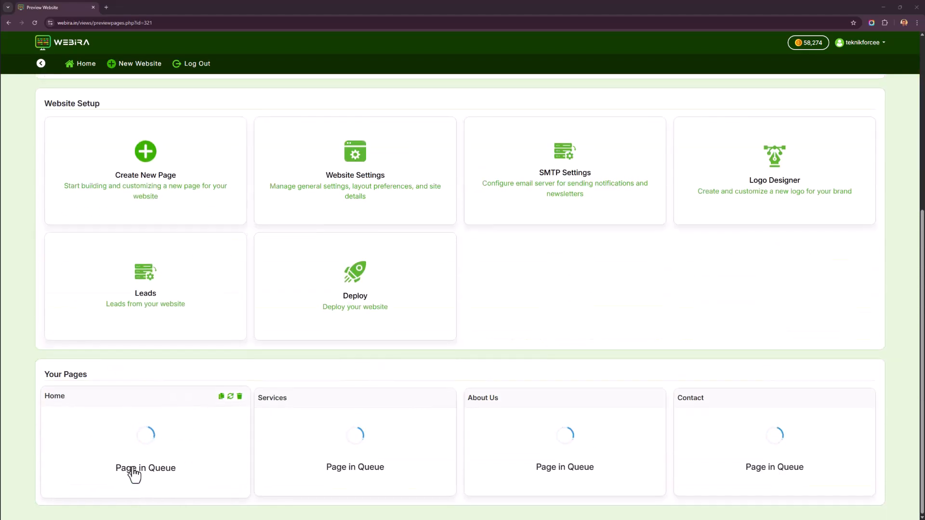
pyautogui.scroll(4, 382, 363)
pyautogui.scroll(2, 379, 414)
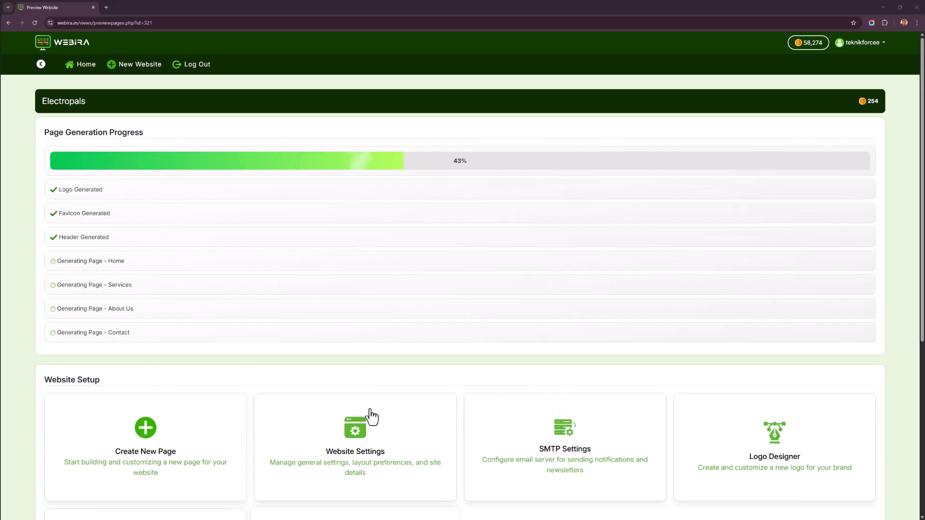
pyautogui.scroll(-2, 308, 419)
pyautogui.scroll(-1, 199, 372)
pyautogui.scroll(-1, 197, 369)
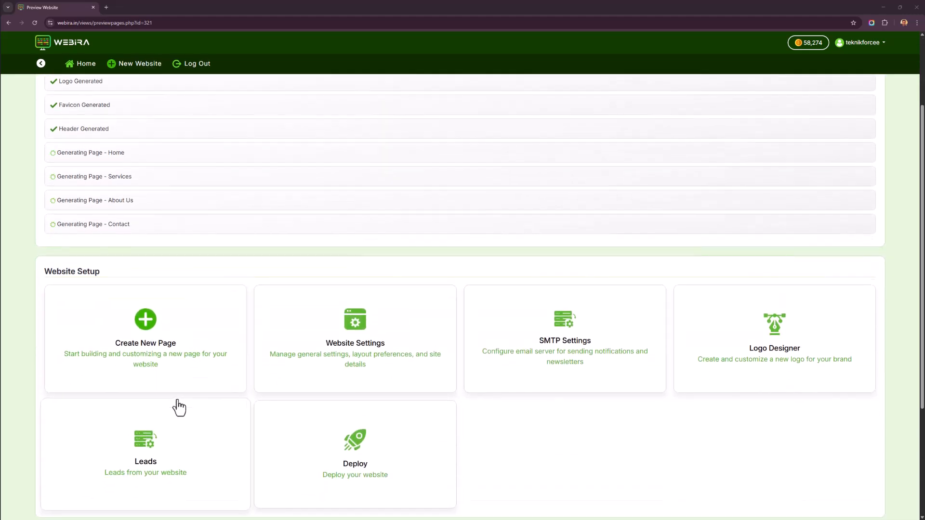
pyautogui.scroll(-1, 179, 407)
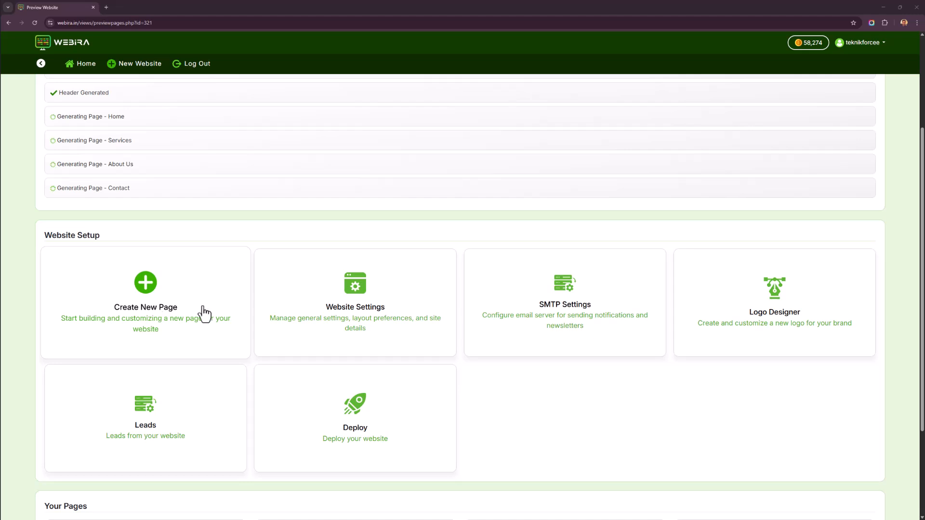
# Open Website Settings and examine the default page and page rename options.
pyautogui.click(404, 315)
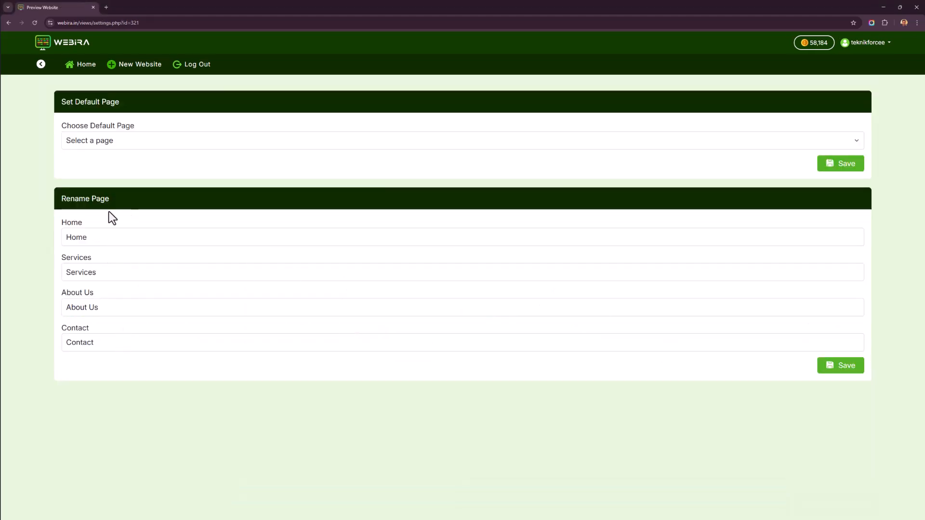
pyautogui.click(143, 140)
pyautogui.click(143, 142)
pyautogui.rightClick(50, 163)
pyautogui.click(300, 357)
pyautogui.rightClick(161, 414)
pyautogui.click(223, 240)
# Open the Logo Designer for the website.
pyautogui.scroll(-3, 534, 333)
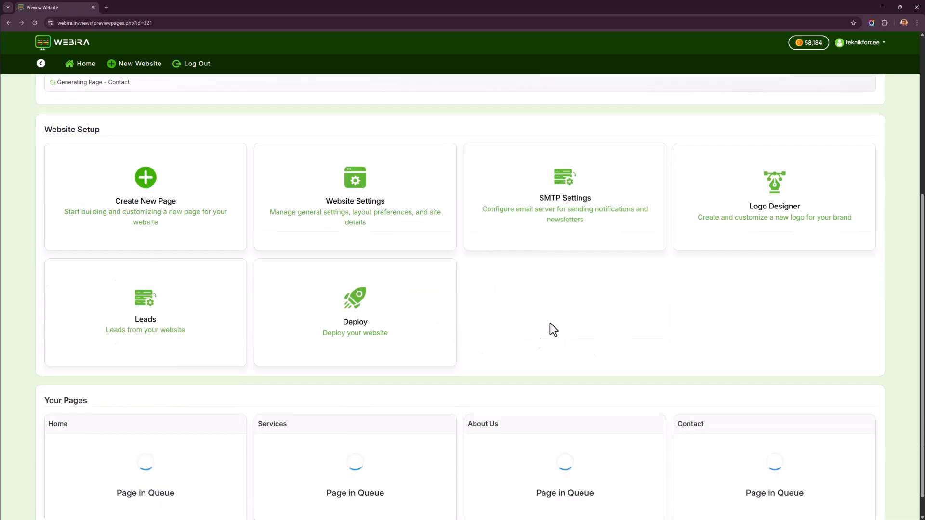
pyautogui.scroll(1, 500, 285)
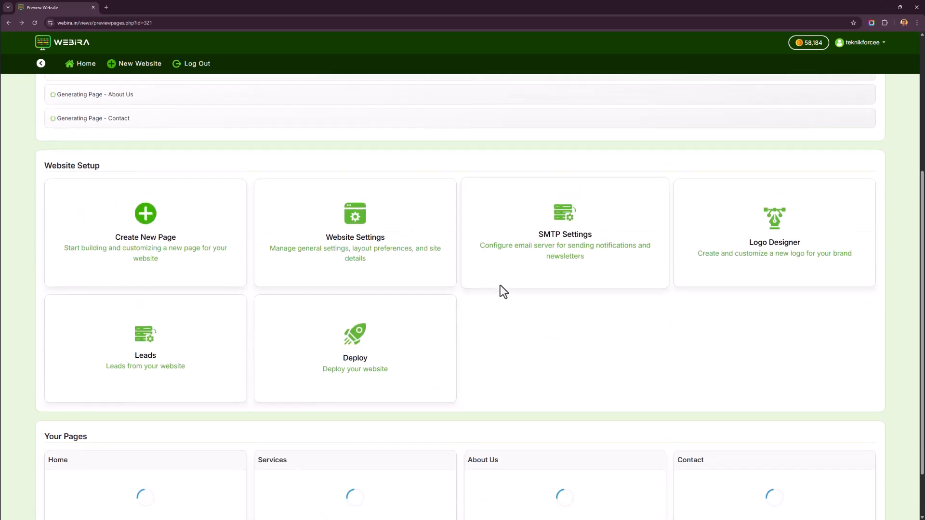
pyautogui.scroll(3, 500, 285)
pyautogui.scroll(-4, 434, 299)
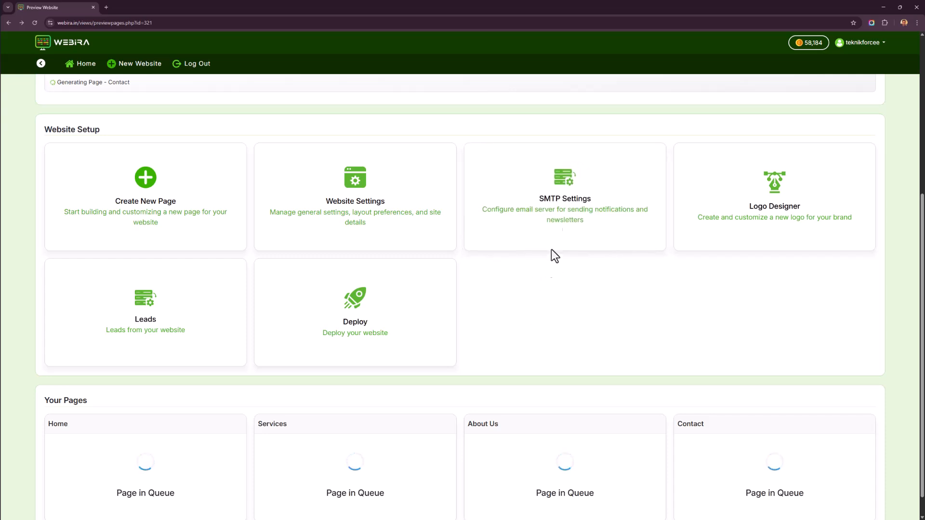
pyautogui.click(743, 235)
# Generate a logo with Ideogram using the prompt "Create a new logo for epals that is blue in color.".
pyautogui.click(199, 236)
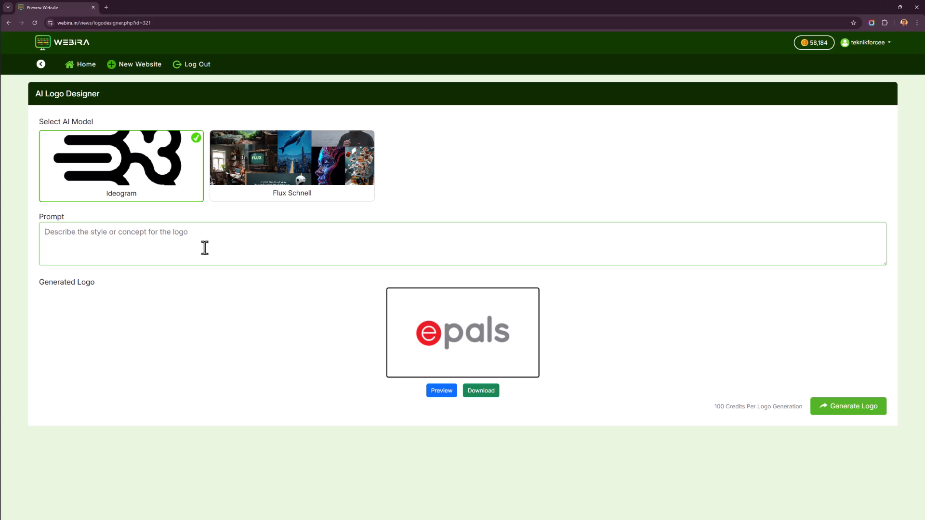
pyautogui.click(176, 185)
pyautogui.click(286, 180)
pyautogui.click(168, 183)
pyautogui.click(241, 190)
pyautogui.click(171, 192)
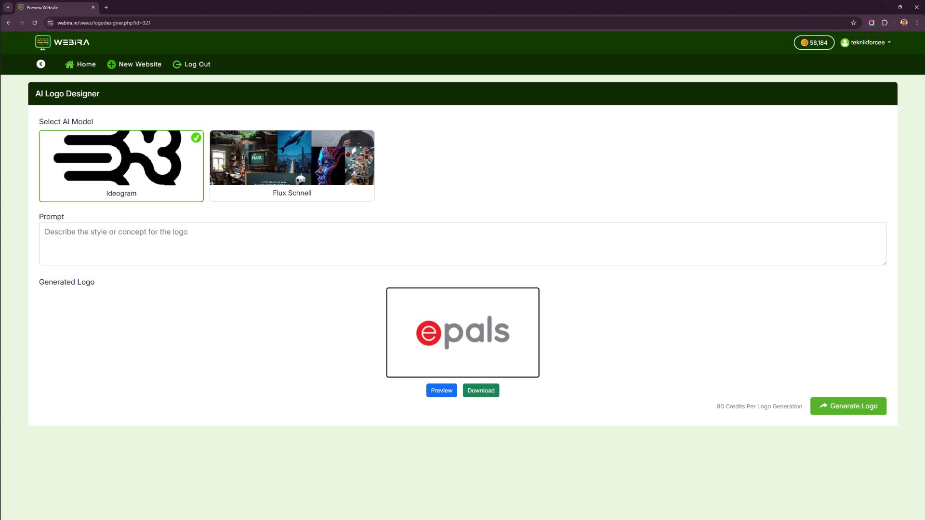
pyautogui.click(298, 247)
pyautogui.write('Cr')
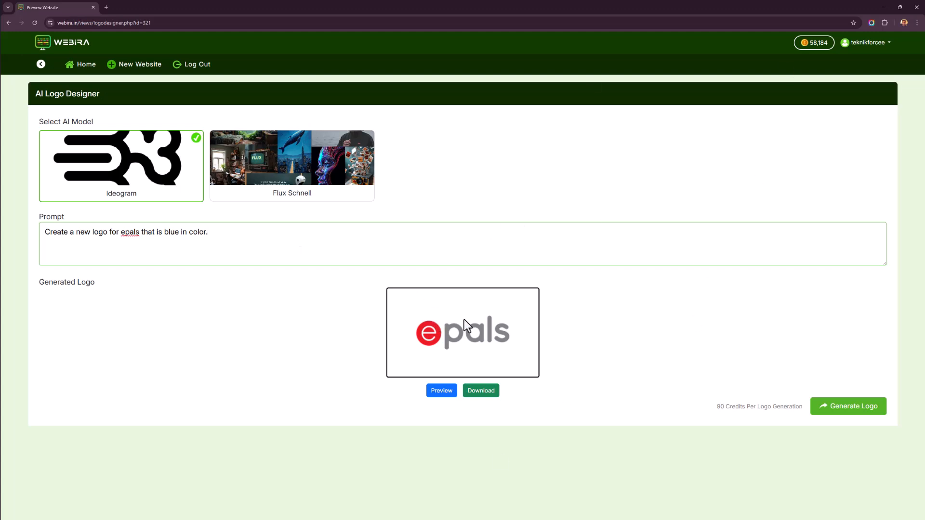
pyautogui.click(841, 409)
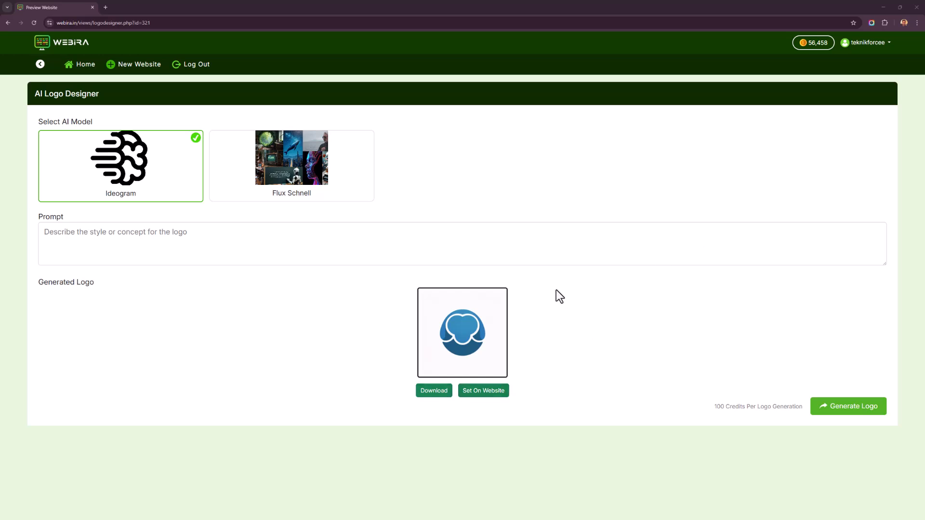
# Generate a logo with Flux Schnell using the prompt "Create a logo in blue for my company named epals".
pyautogui.click(248, 186)
pyautogui.write('Cre')
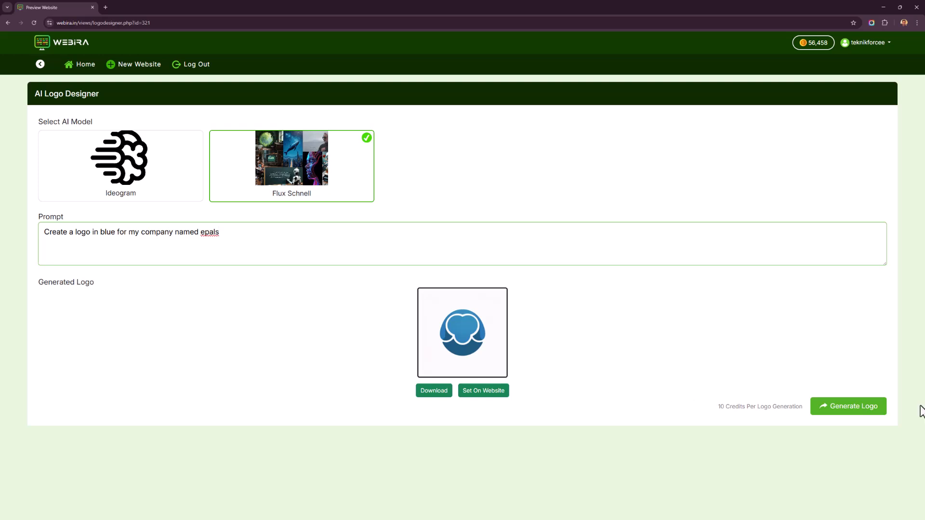
pyautogui.click(855, 410)
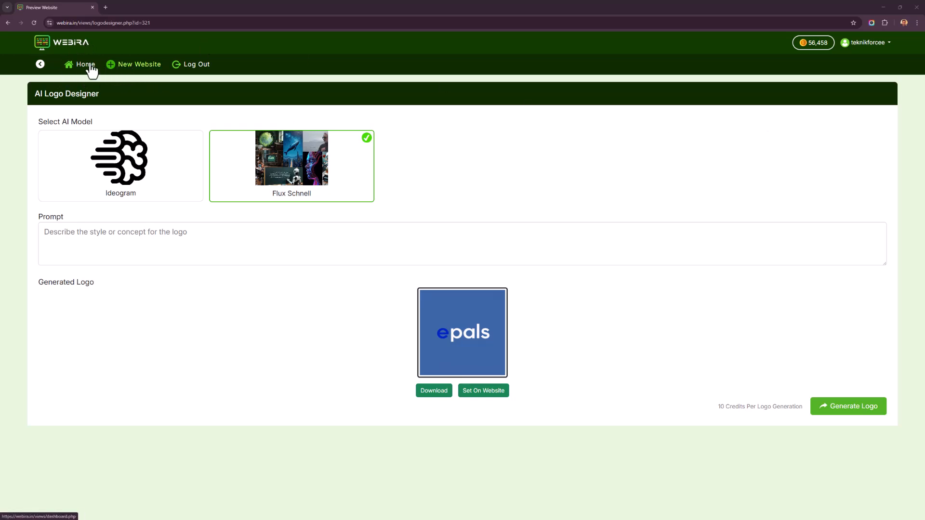
# Return to the Electropals project and open the Home page in the editor.
pyautogui.moveTo(91, 67); pyautogui.dragTo(51, 67)
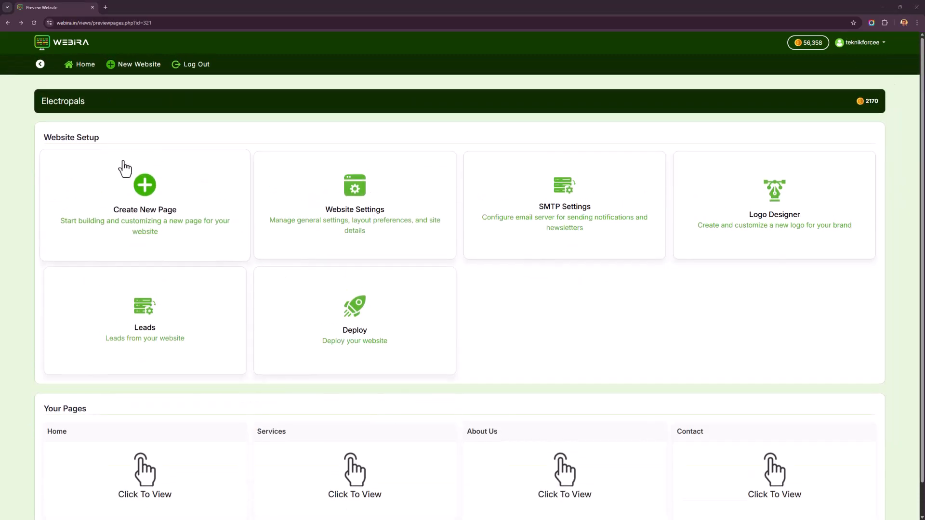
pyautogui.scroll(-1, 626, 219)
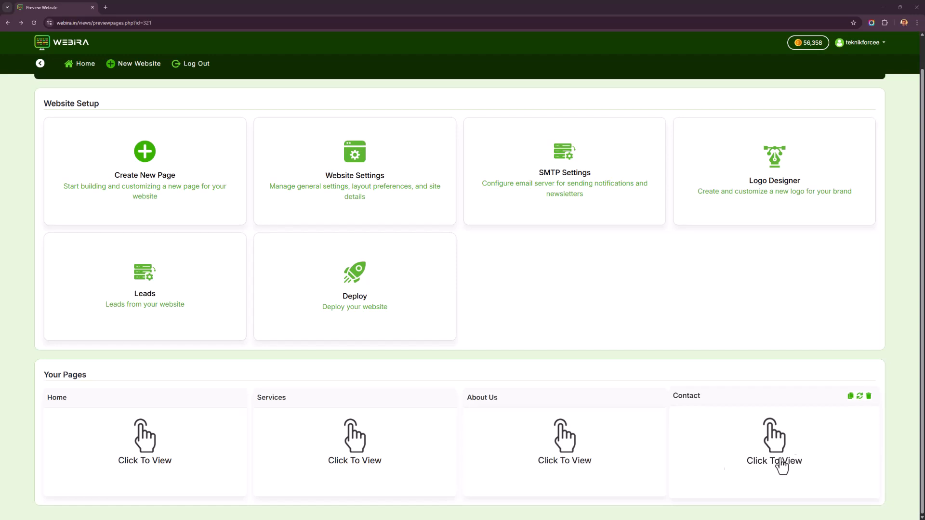
pyautogui.click(182, 464)
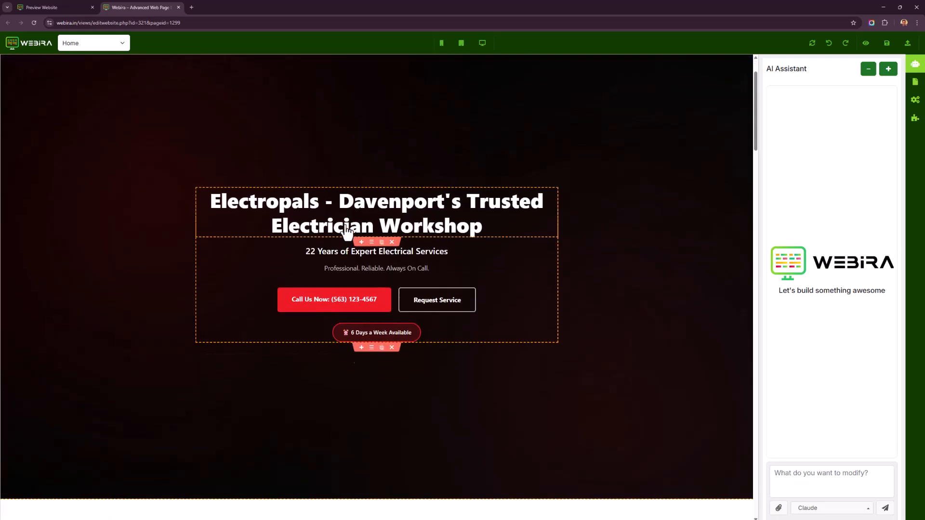
# Examine the hero section's heading, subheading and buttons on the Home page.
pyautogui.scroll(-5, 346, 231)
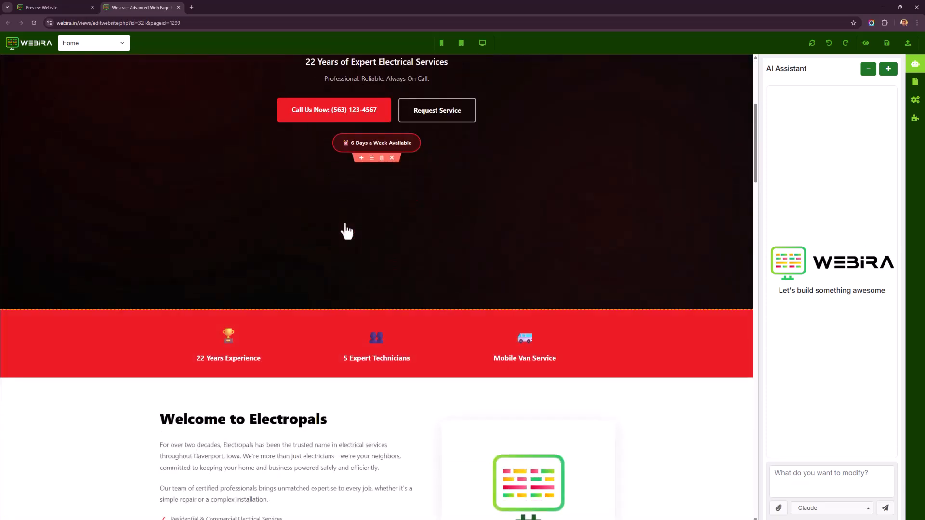
pyautogui.scroll(4, 341, 232)
pyautogui.scroll(-6, 378, 289)
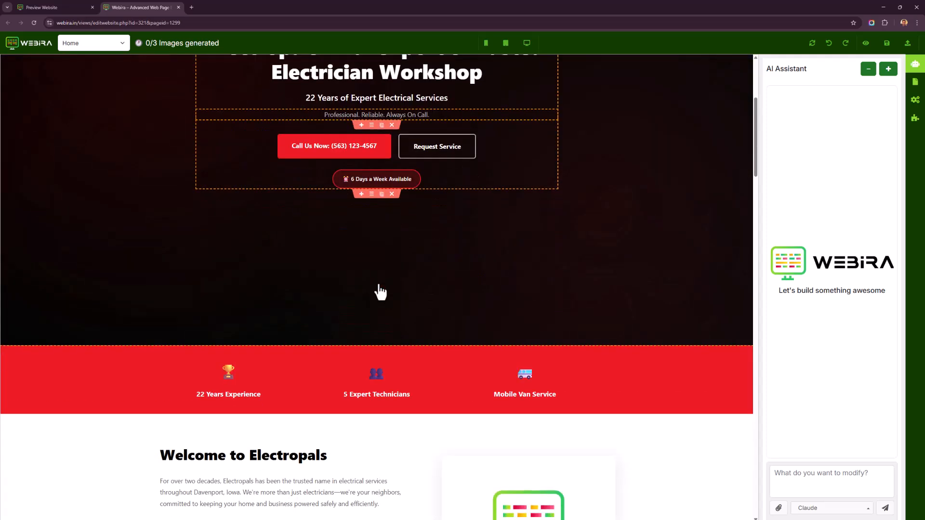
pyautogui.scroll(4, 378, 270)
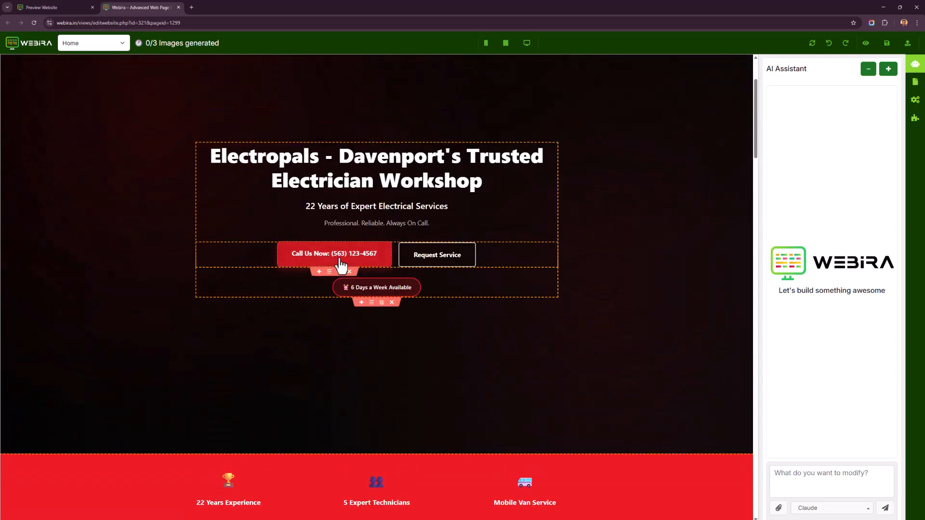
pyautogui.click(341, 260)
pyautogui.click(402, 341)
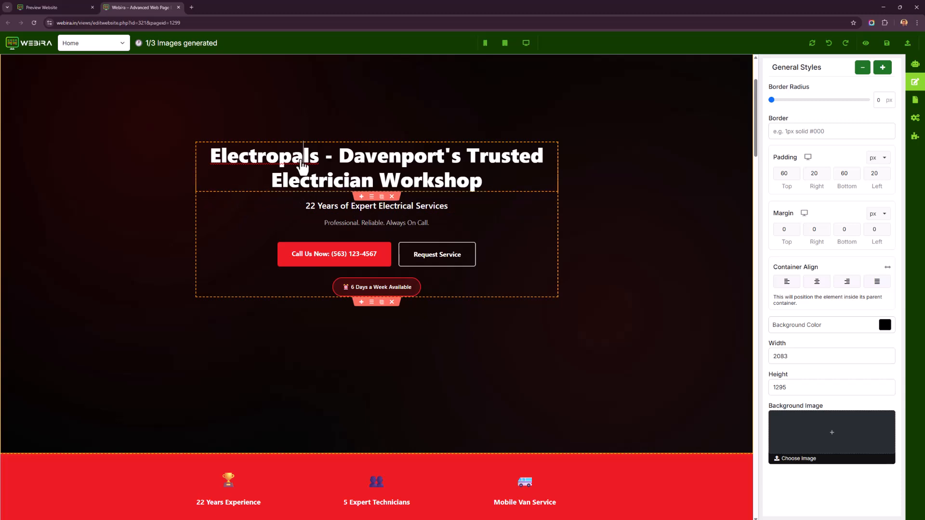
pyautogui.click(392, 177)
pyautogui.click(412, 181)
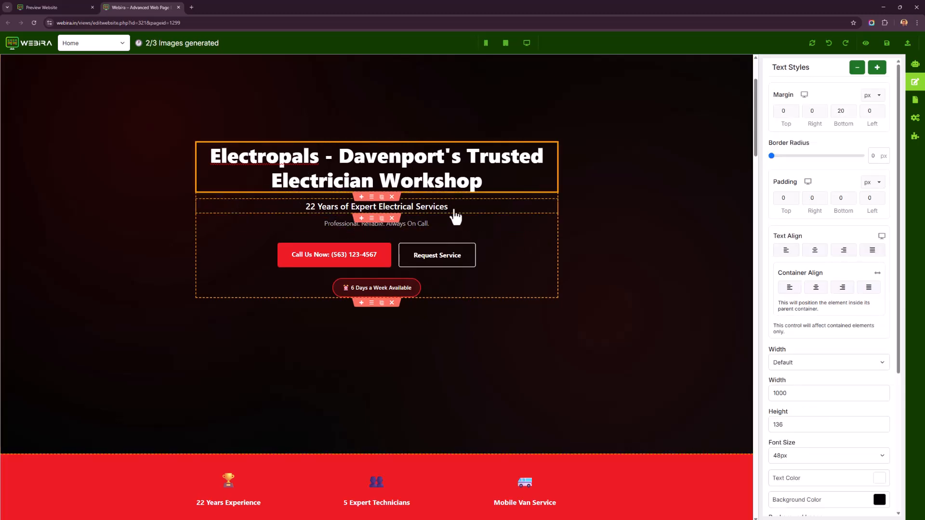
pyautogui.scroll(-3, 668, 203)
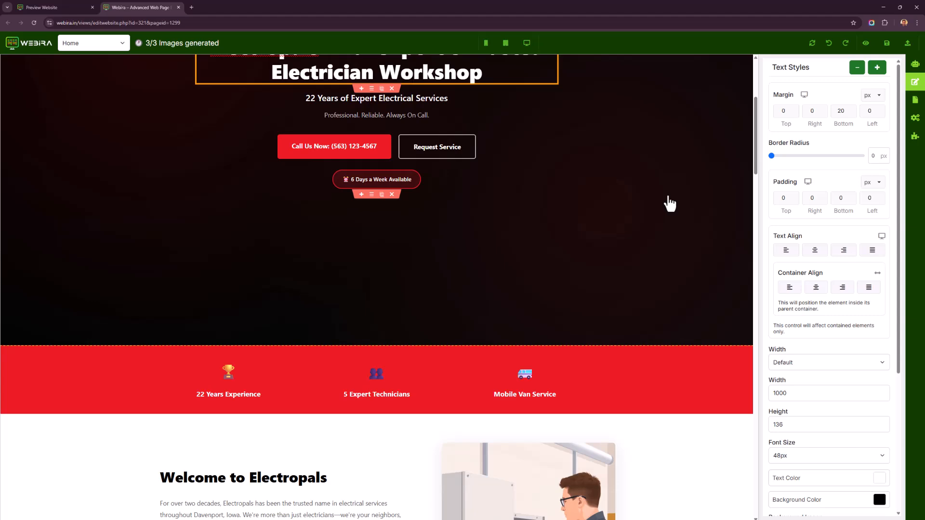
pyautogui.scroll(5, 670, 203)
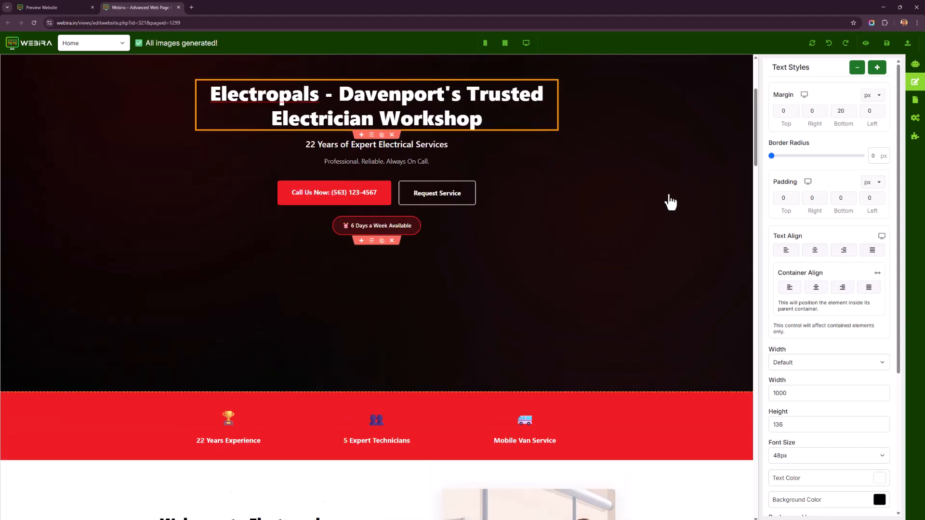
pyautogui.click(398, 254)
pyautogui.write('dsfsdf')
pyautogui.press('BackSpace')
pyautogui.press('BackSpace')
pyautogui.press('BackSpace')
pyautogui.press('BackSpace')
pyautogui.press('BackSpace')
pyautogui.press('BackSpace')
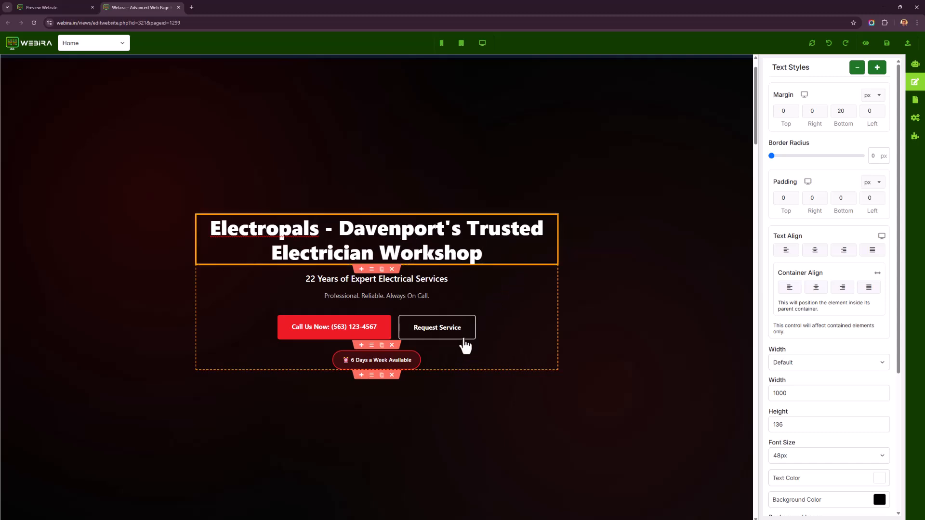
# Review the welcome and core services sections of the Home page.
pyautogui.scroll(-6, 454, 344)
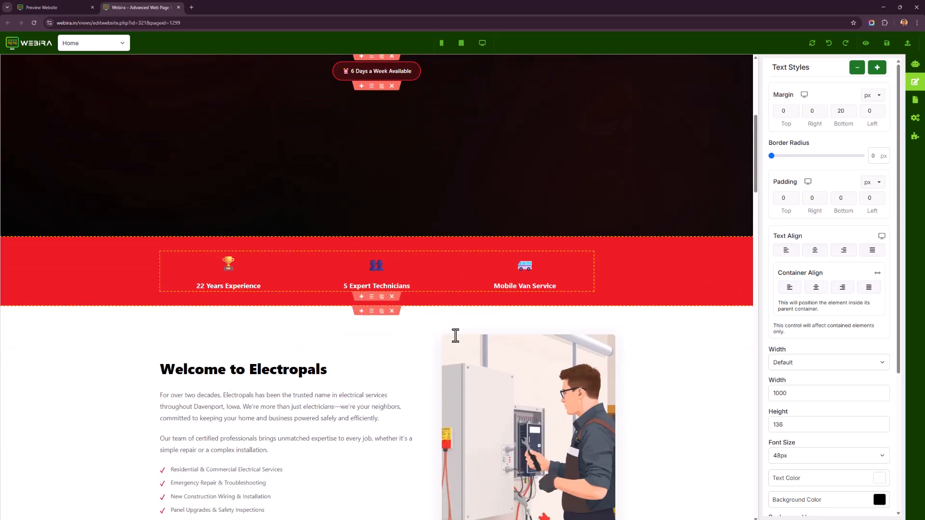
pyautogui.scroll(-1, 455, 335)
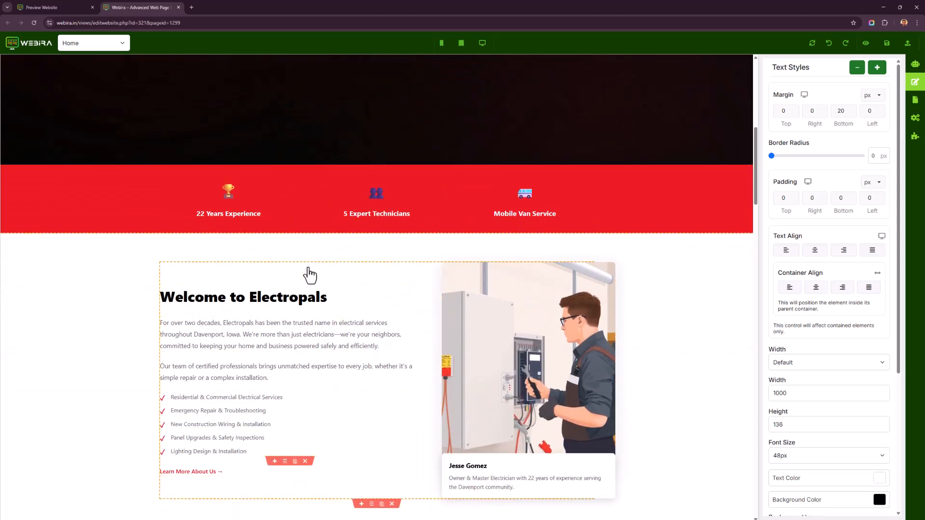
pyautogui.scroll(-1, 543, 235)
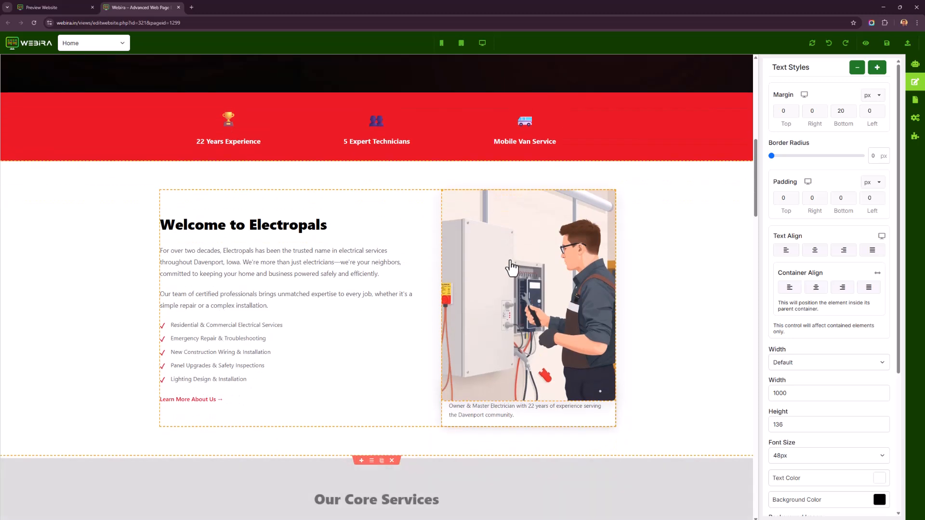
pyautogui.scroll(-2, 512, 268)
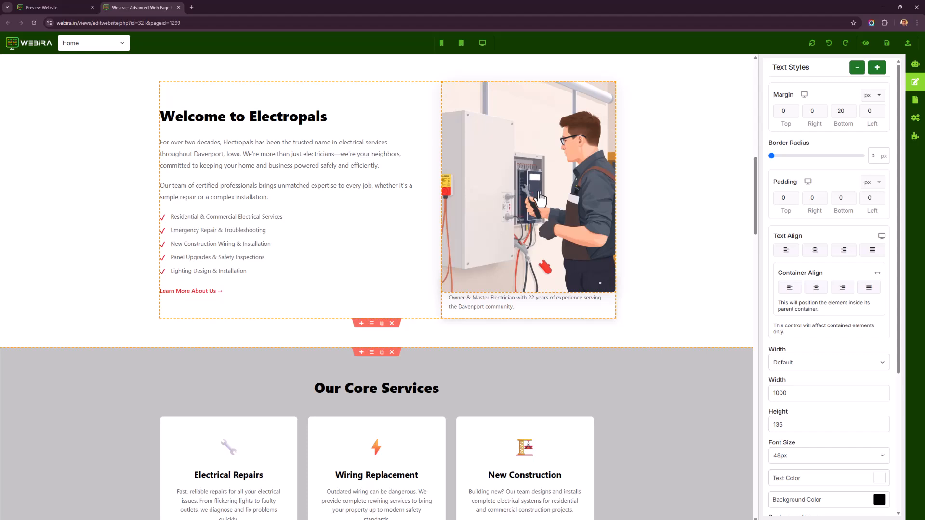
pyautogui.scroll(-5, 413, 298)
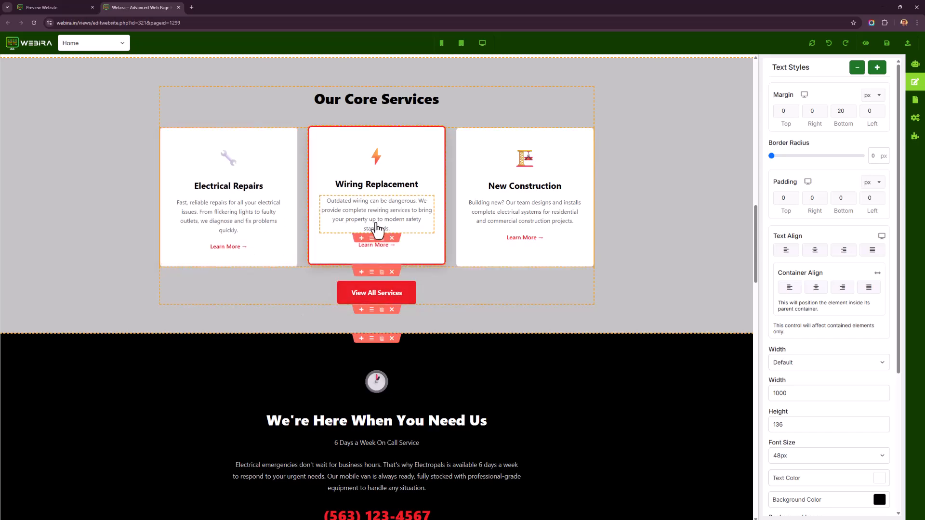
pyautogui.scroll(-2, 539, 204)
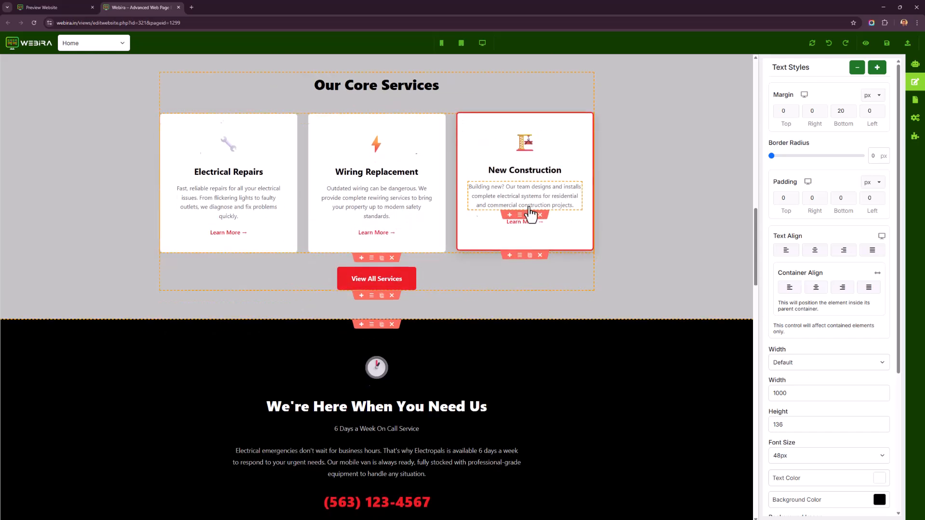
pyautogui.scroll(2, 330, 245)
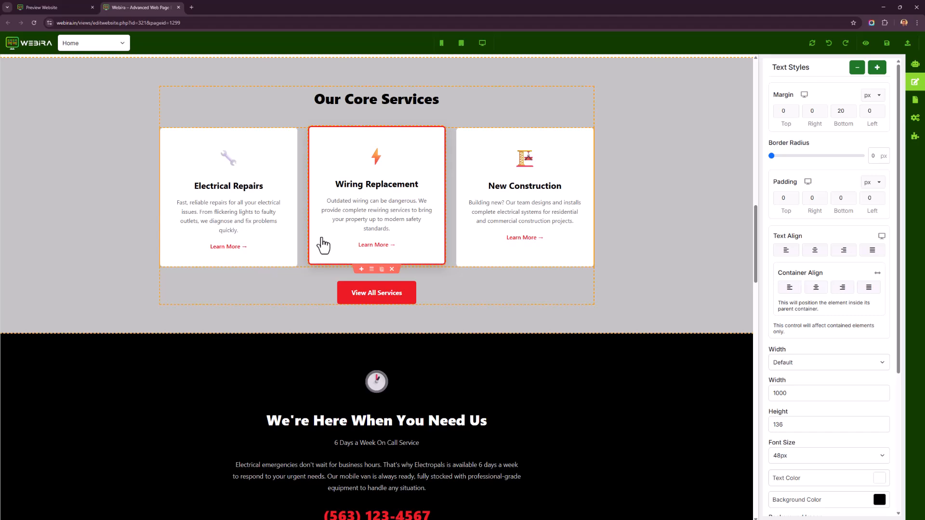
pyautogui.scroll(-4, 458, 244)
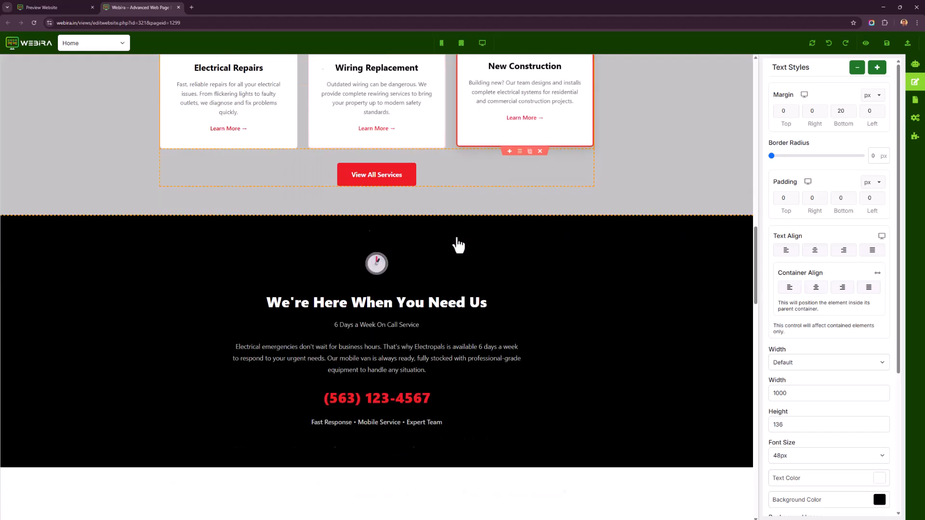
pyautogui.click(434, 308)
pyautogui.moveTo(434, 309); pyautogui.dragTo(366, 313)
pyautogui.write('9332288')
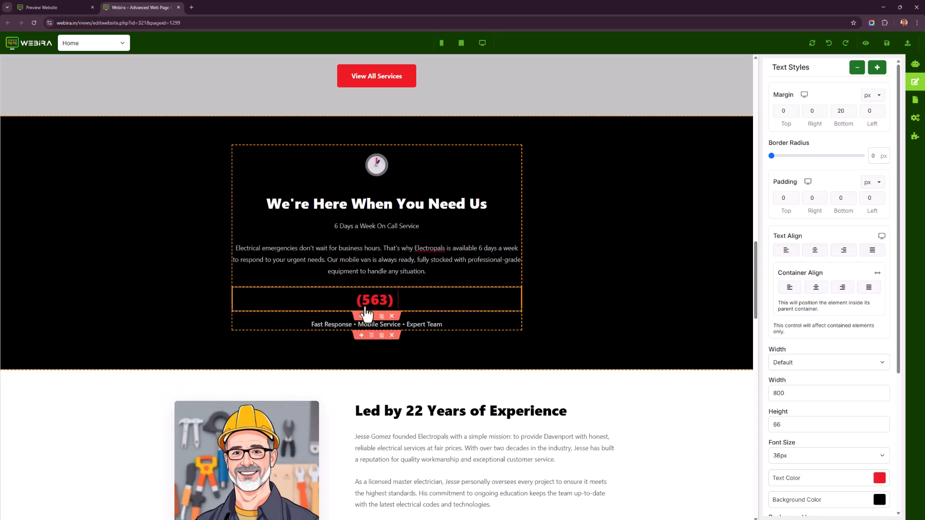
pyautogui.write('3')
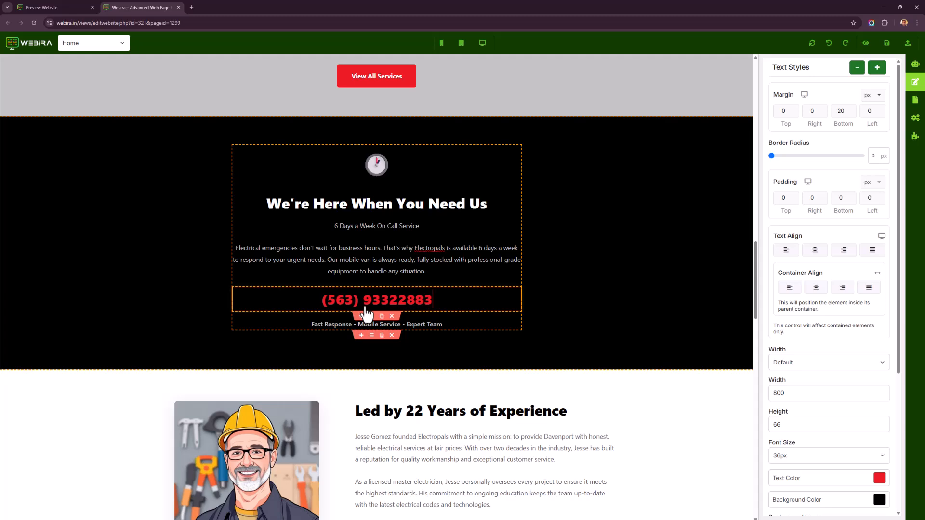
# Generate a new owner portrait with Flux Schnell using the prompt "A 45 year old guy who is an electrician. Make a realistic image. He's mexican.".
pyautogui.scroll(-5, 376, 319)
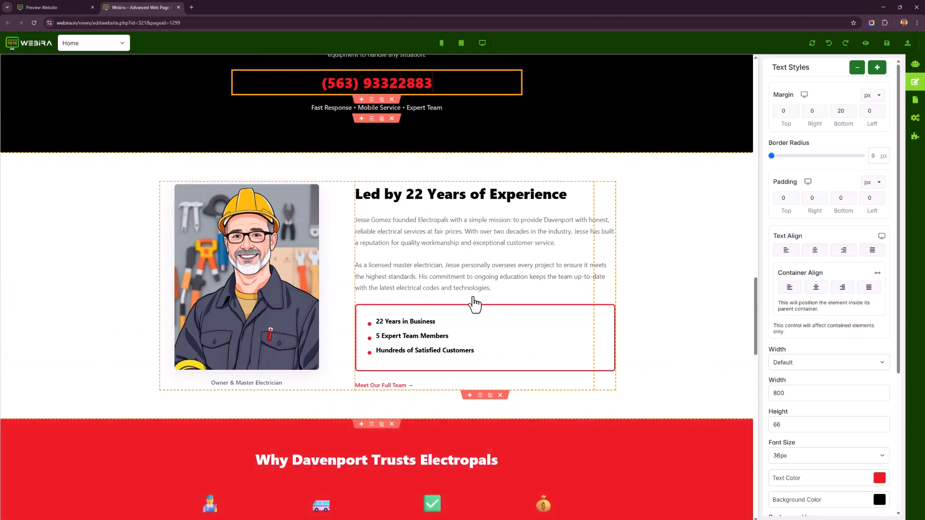
pyautogui.click(234, 295)
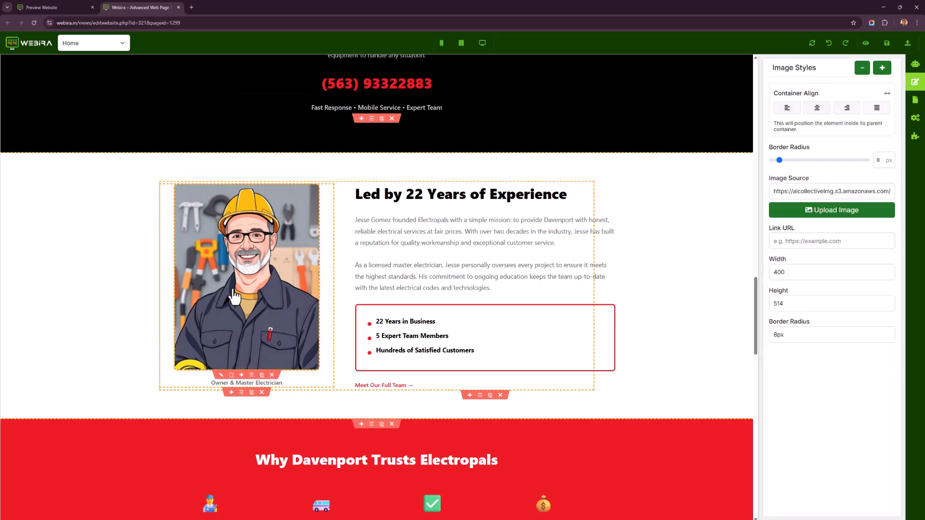
pyautogui.click(406, 267)
pyautogui.click(292, 298)
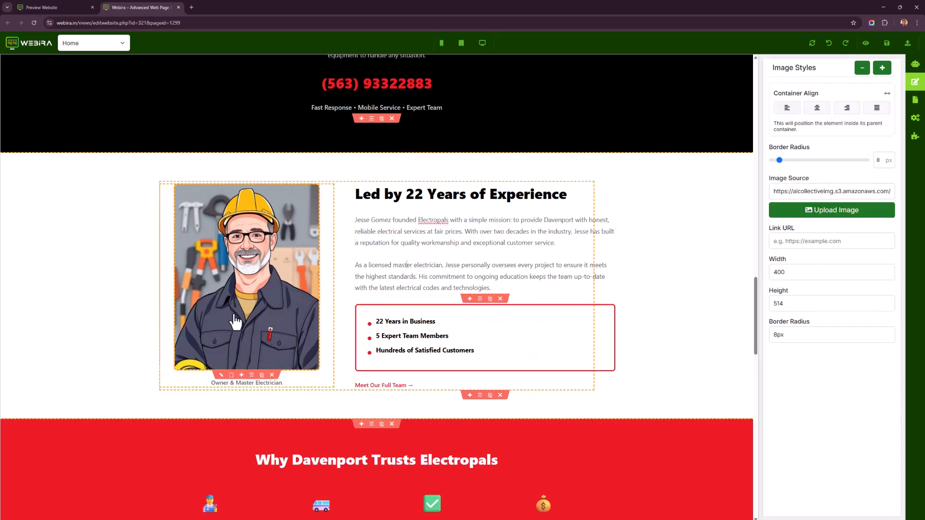
pyautogui.click(220, 377)
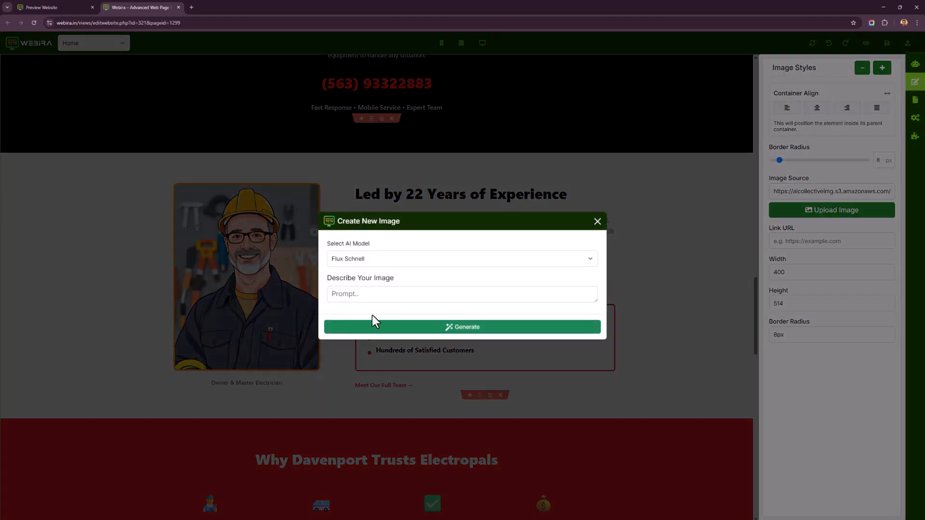
pyautogui.click(388, 260)
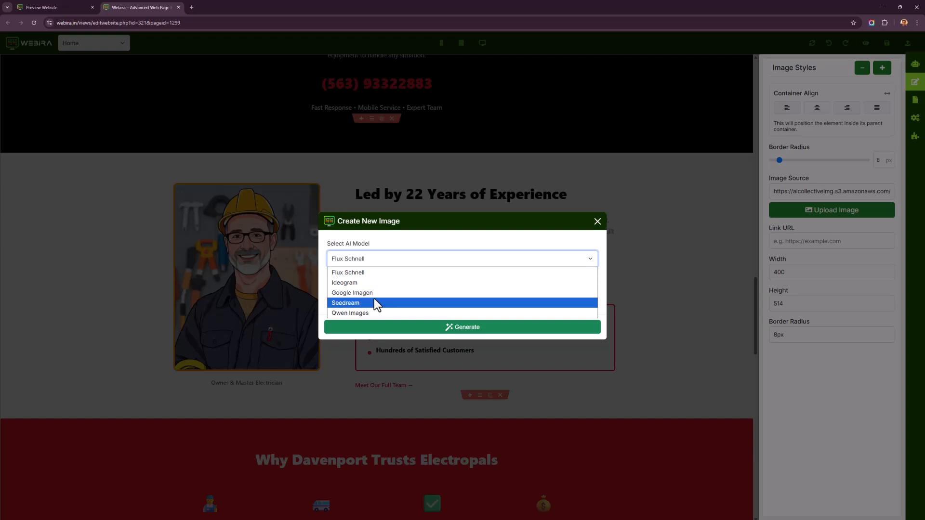
pyautogui.click(375, 276)
pyautogui.click(383, 301)
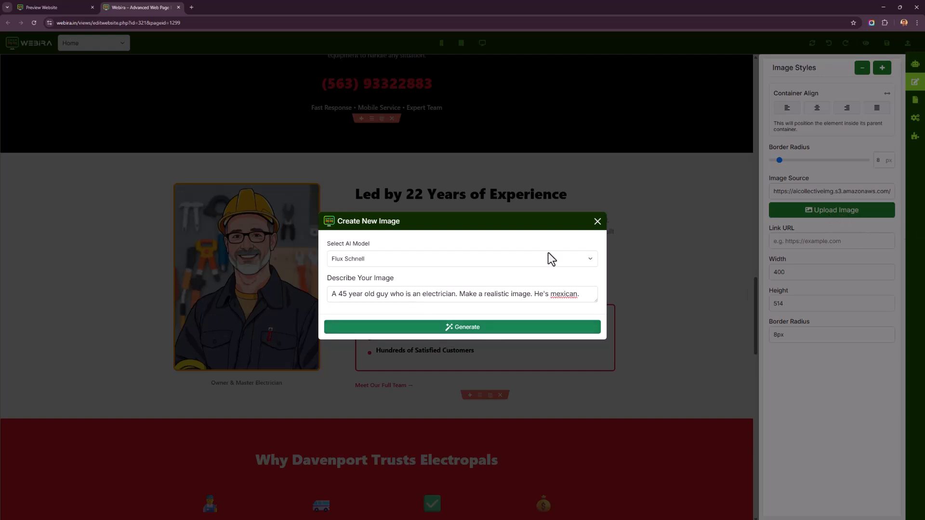
pyautogui.click(496, 331)
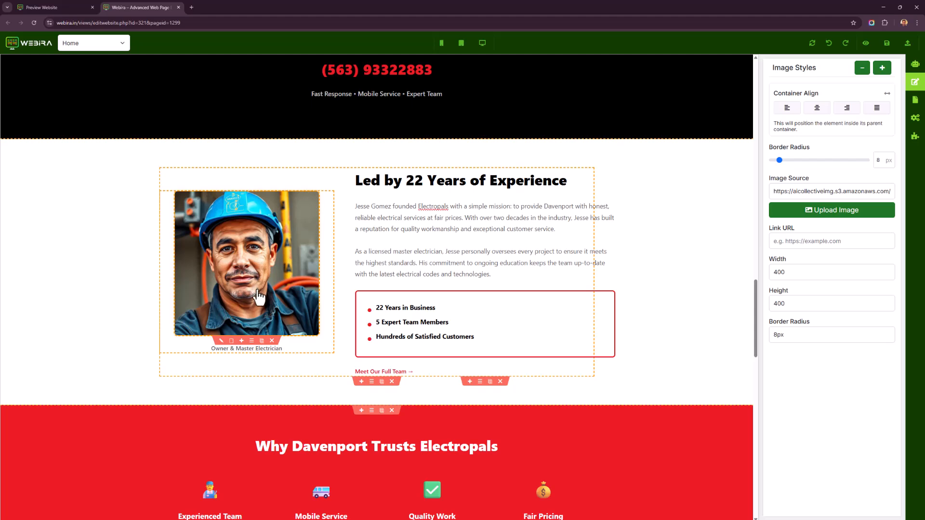
# Edit the owner portrait with Flux Kontext Pro using the prompt "Change the hat color to orange".
pyautogui.scroll(15, 543, 340)
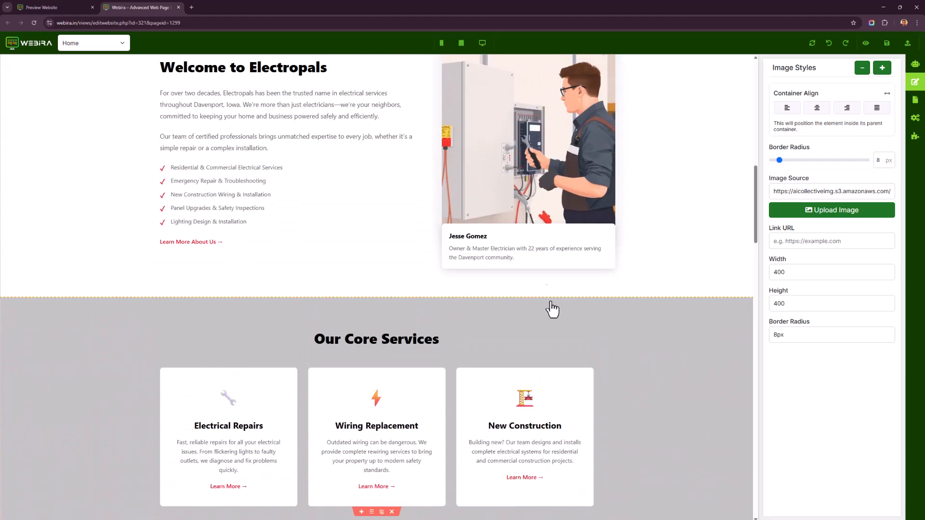
pyautogui.click(535, 215)
pyautogui.scroll(3, 536, 217)
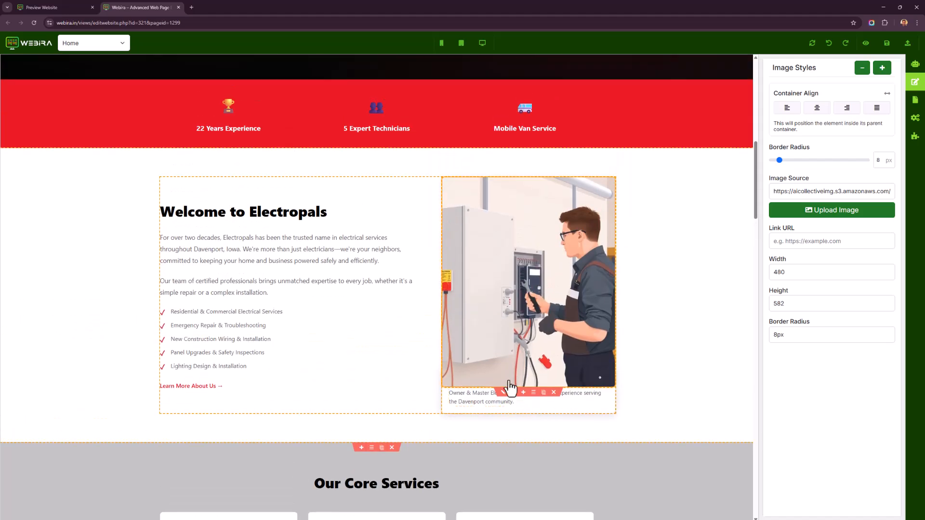
pyautogui.scroll(-12, 278, 331)
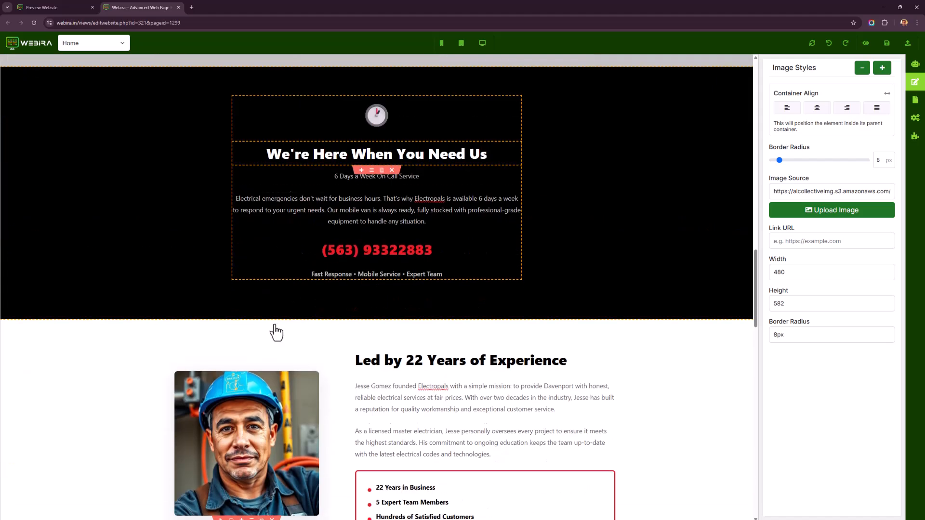
pyautogui.scroll(-3, 276, 333)
pyautogui.click(271, 292)
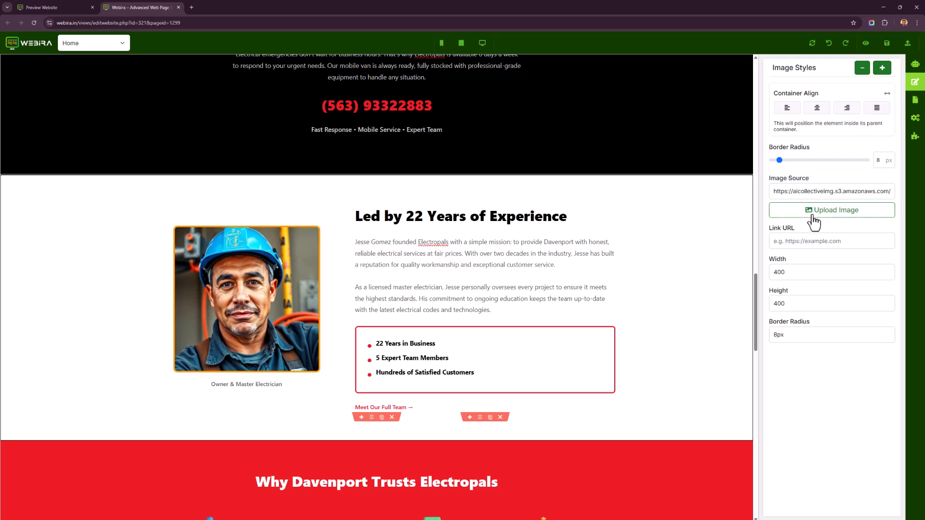
pyautogui.moveTo(222, 380)
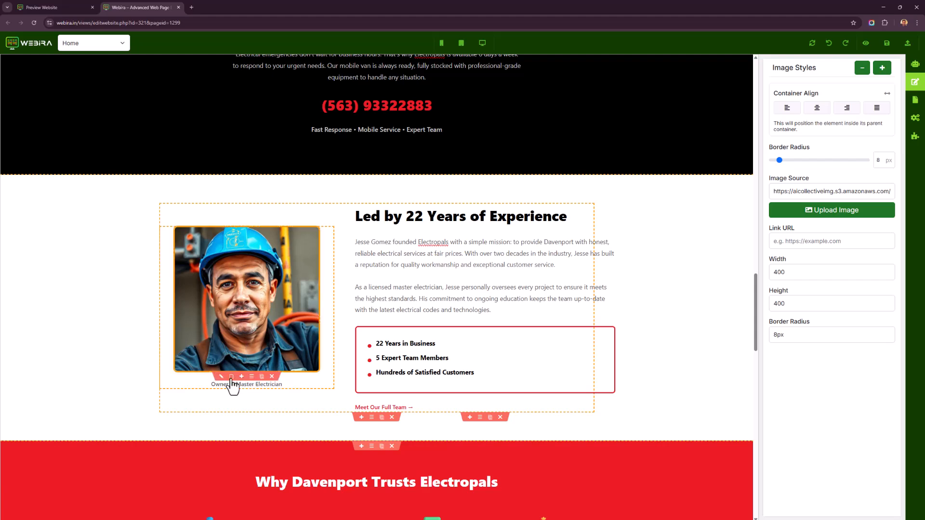
pyautogui.click(231, 376)
pyautogui.click(420, 260)
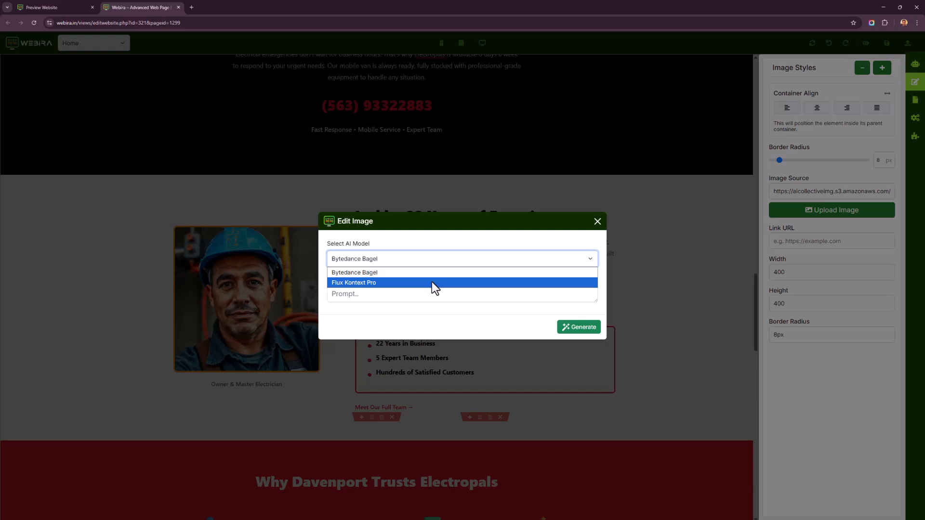
pyautogui.click(432, 281)
pyautogui.click(422, 295)
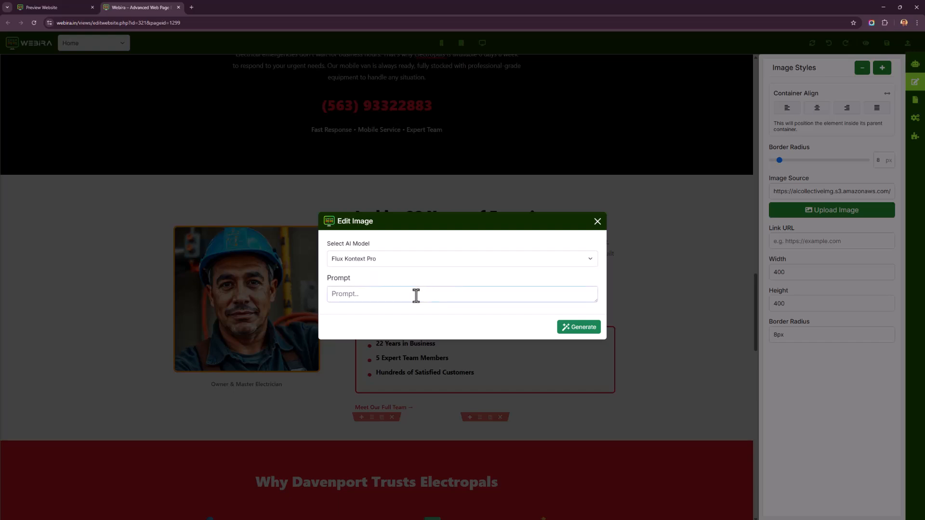
pyautogui.write('Change the hat color to orange')
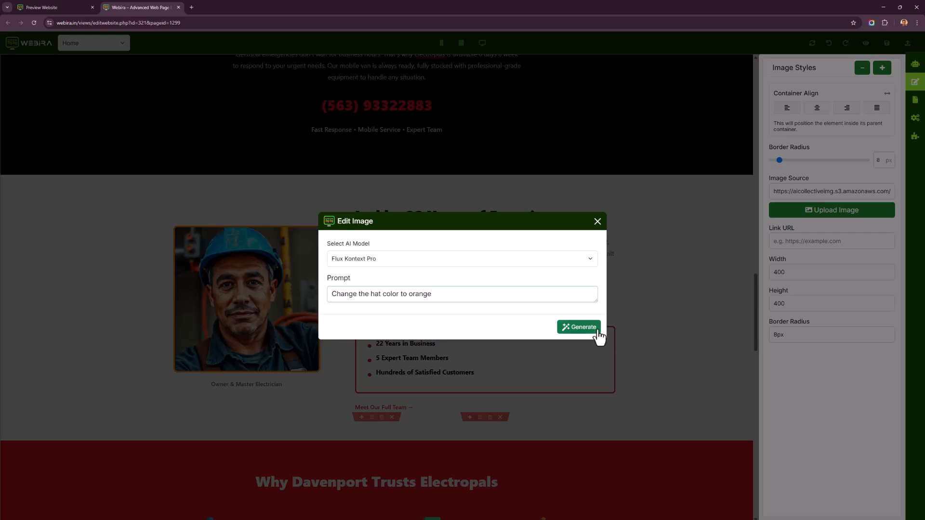
pyautogui.click(597, 332)
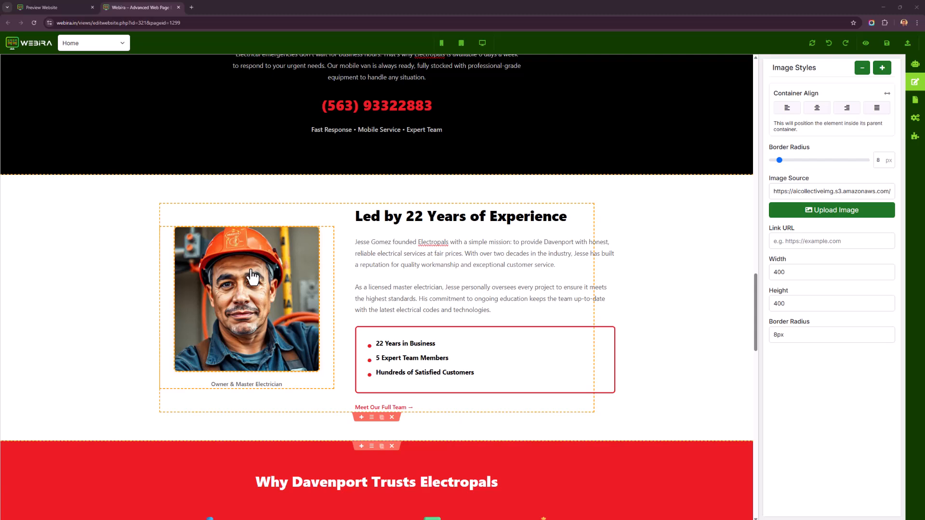
pyautogui.scroll(4, 396, 273)
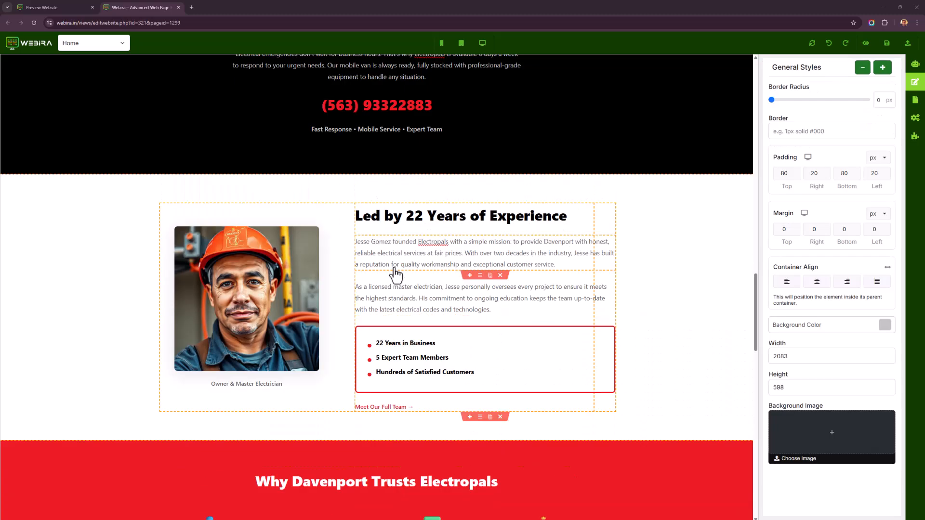
pyautogui.scroll(-2, 345, 223)
pyautogui.scroll(-5, 350, 232)
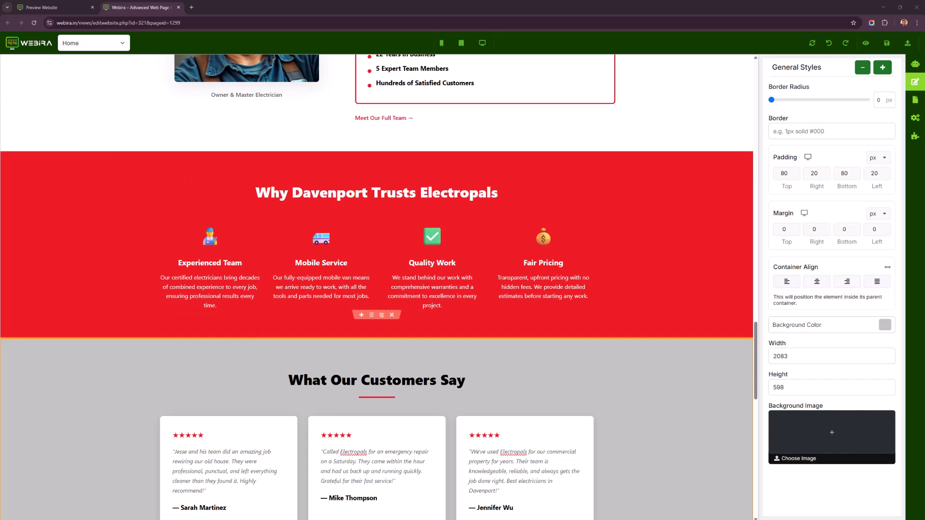
# Replace the first testimonial's author name with a new customer name.
pyautogui.scroll(-4, 403, 155)
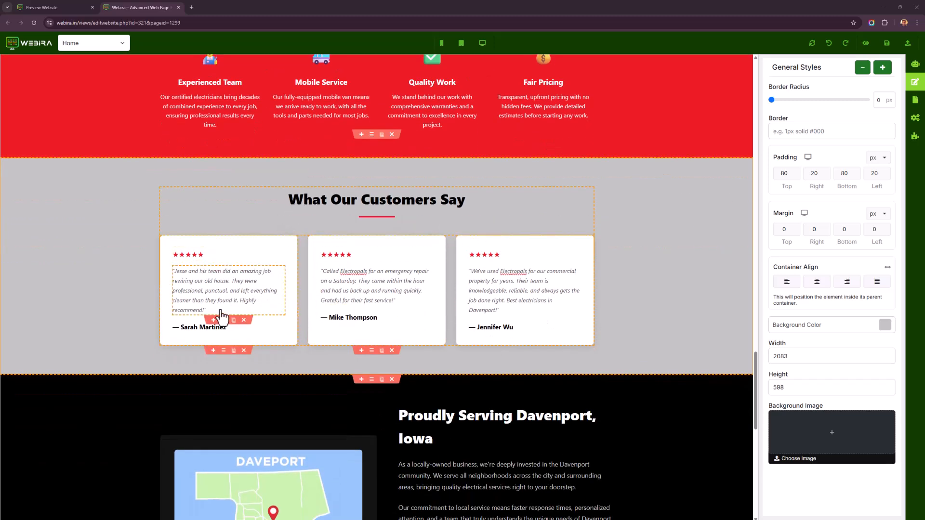
pyautogui.click(198, 295)
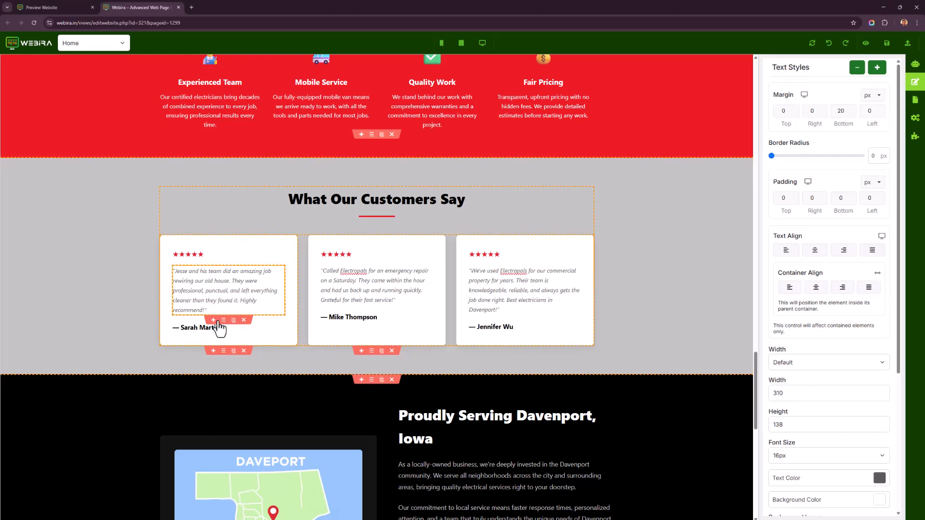
pyautogui.click(189, 331)
pyautogui.moveTo(181, 328); pyautogui.dragTo(246, 331)
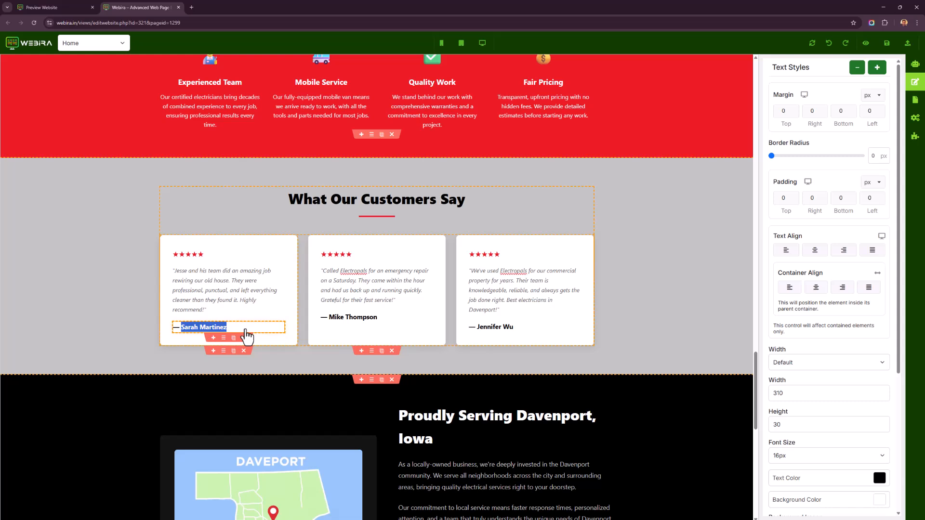
pyautogui.write('Joh')
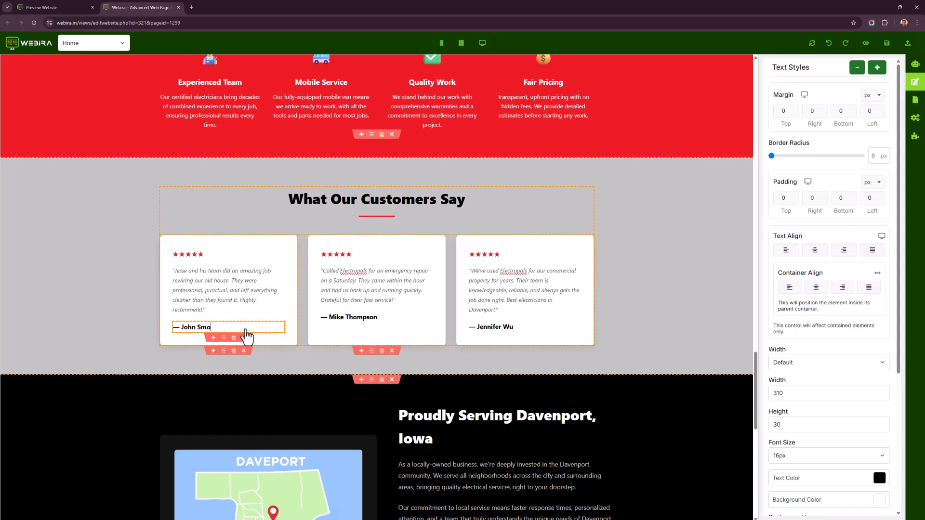
pyautogui.write('n Smui')
pyautogui.press('BackSpace')
pyautogui.press('BackSpace')
pyautogui.write('it')
# Change the third testimonial quote's text color to red.
pyautogui.click(419, 277)
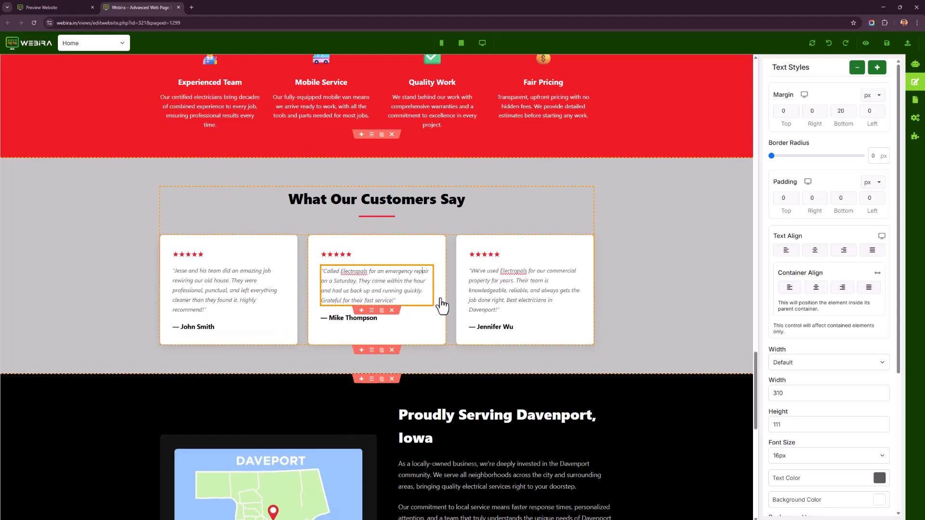
pyautogui.scroll(-2, 403, 320)
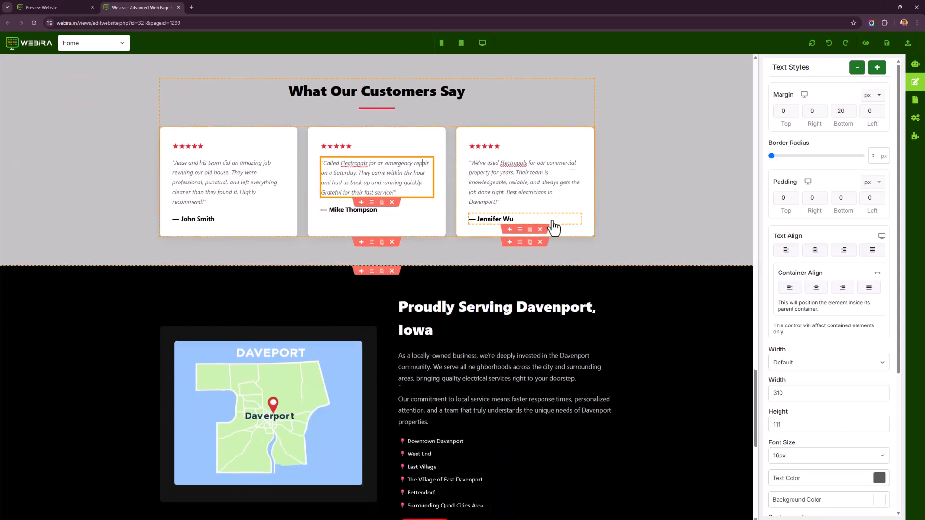
pyautogui.click(501, 231)
pyautogui.tripleClick(534, 239)
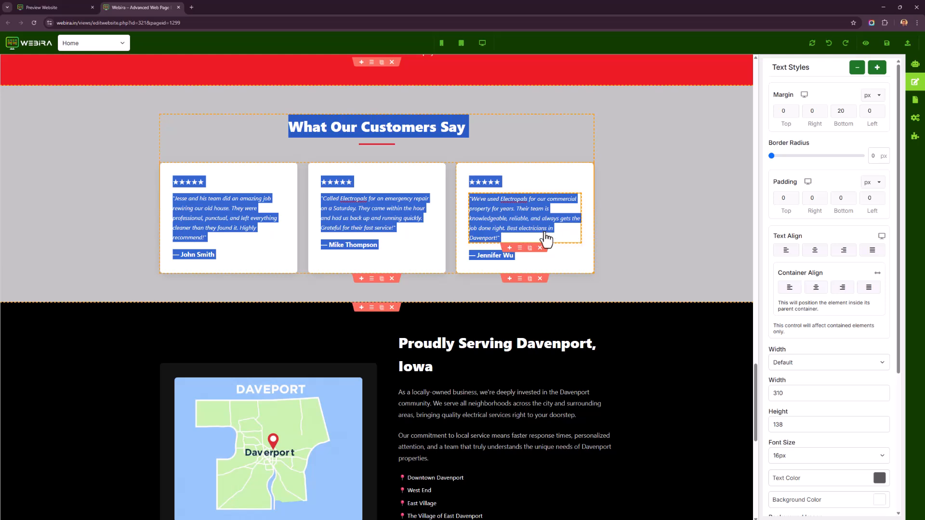
pyautogui.click(544, 230)
pyautogui.moveTo(500, 238); pyautogui.dragTo(470, 200)
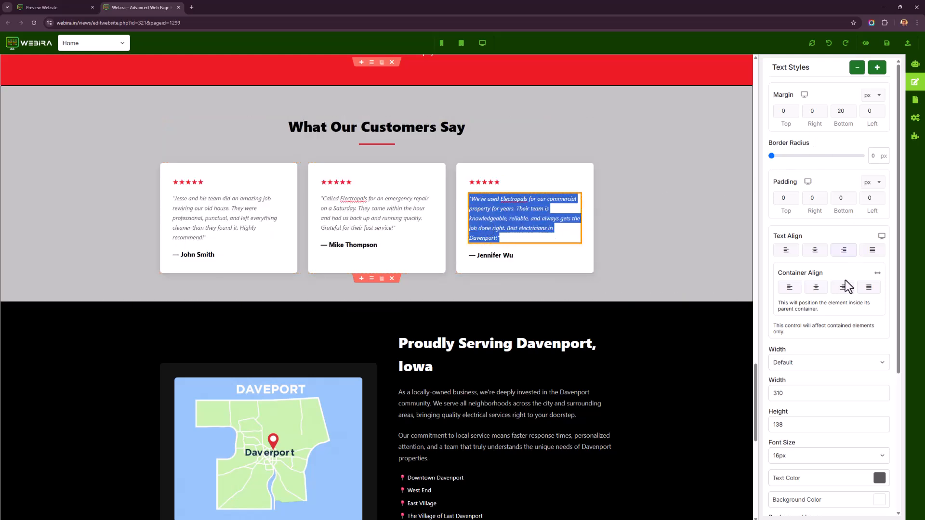
pyautogui.scroll(-3, 815, 324)
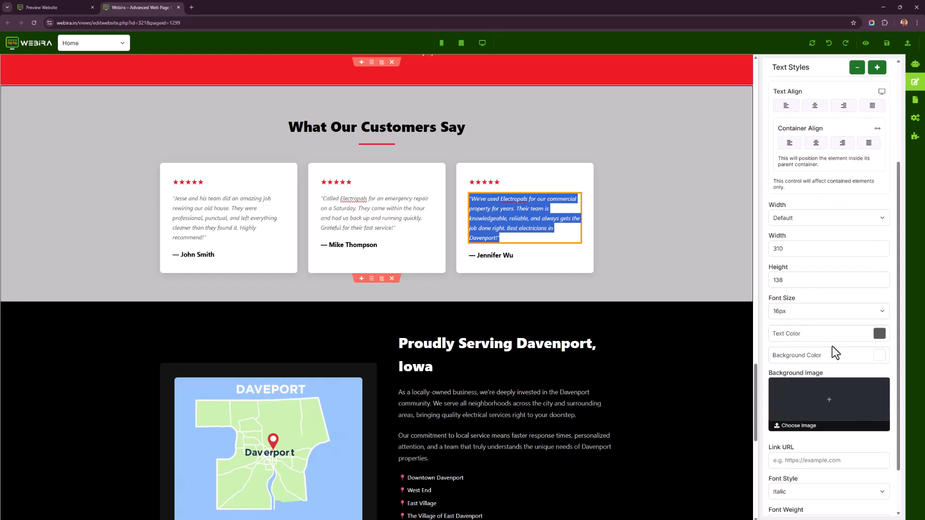
pyautogui.scroll(-1, 861, 368)
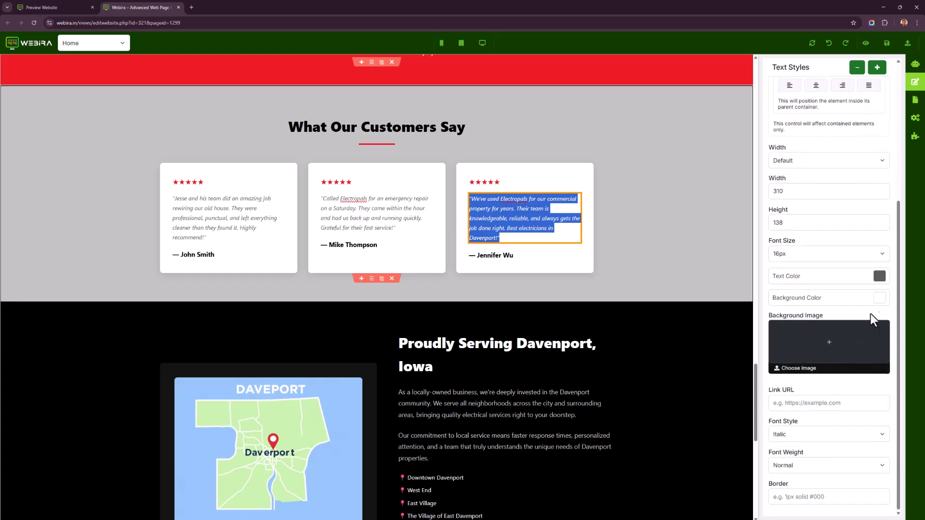
pyautogui.click(878, 277)
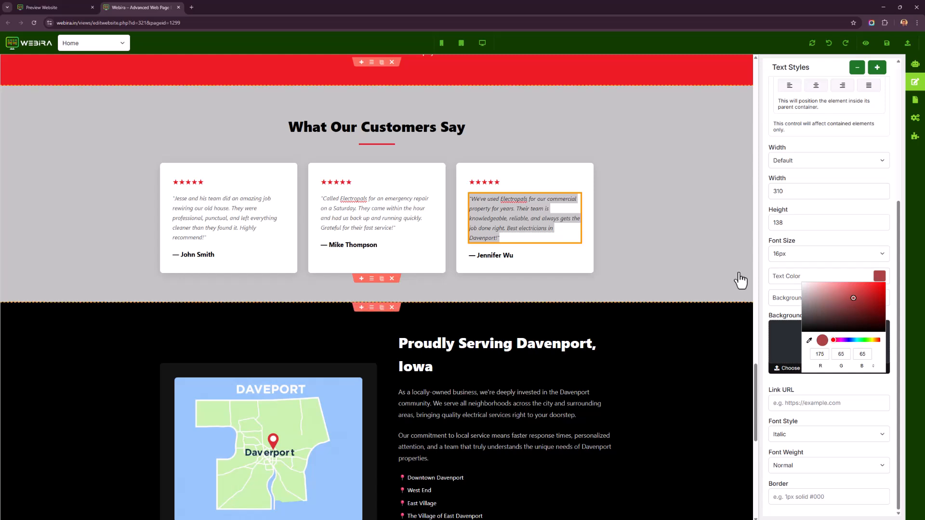
pyautogui.click(864, 296)
pyautogui.click(627, 233)
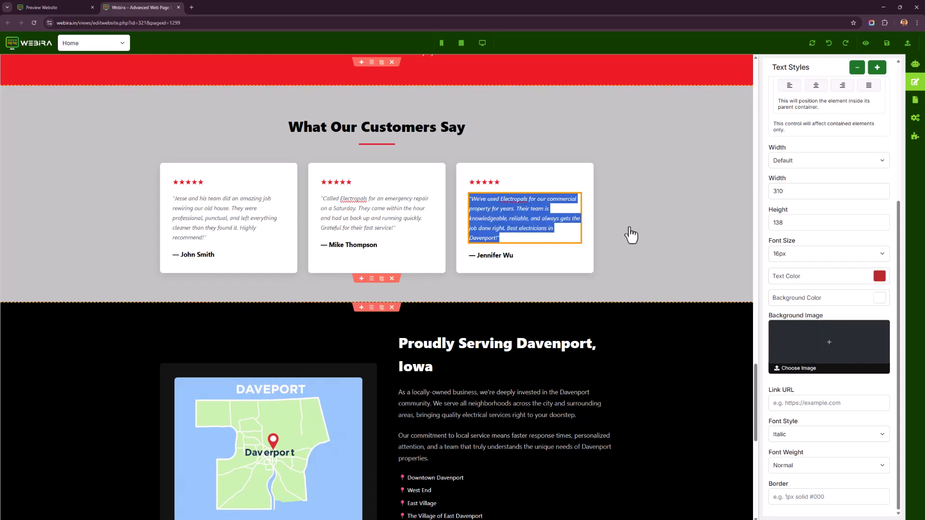
# Examine the remaining Home page sections, including the call-to-action buttons and phone number.
pyautogui.click(413, 231)
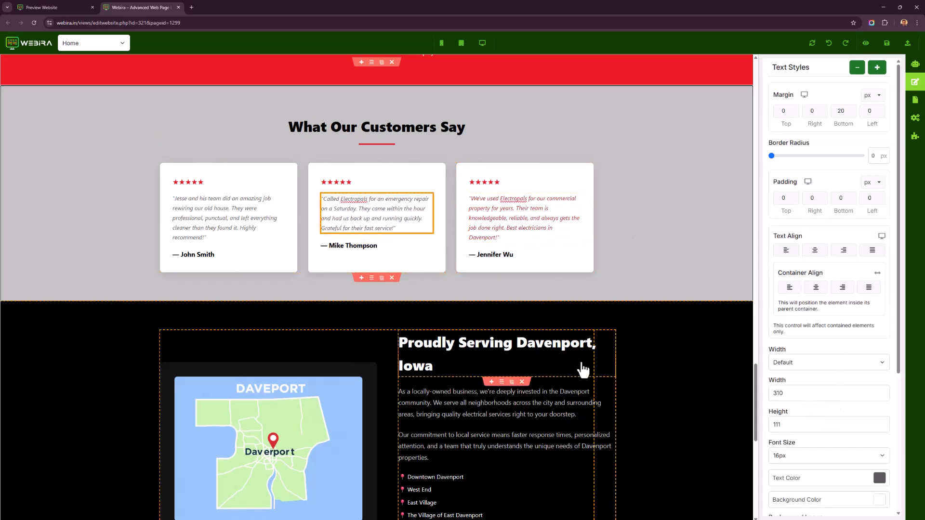
pyautogui.scroll(-5, 582, 369)
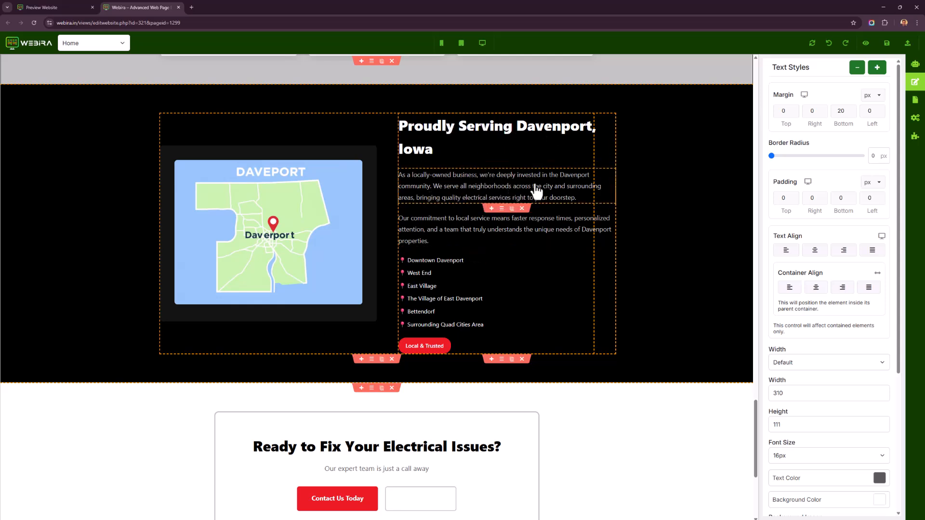
pyautogui.scroll(-5, 433, 244)
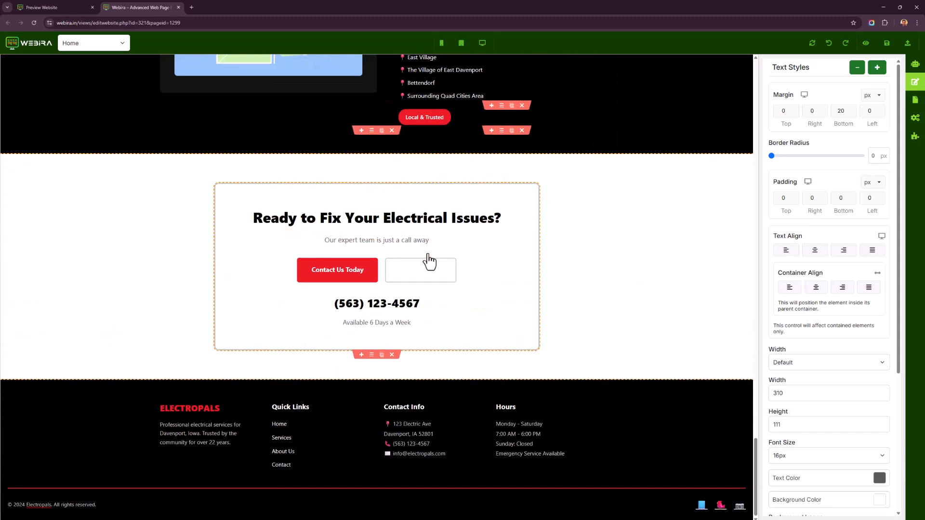
pyautogui.scroll(-1, 433, 242)
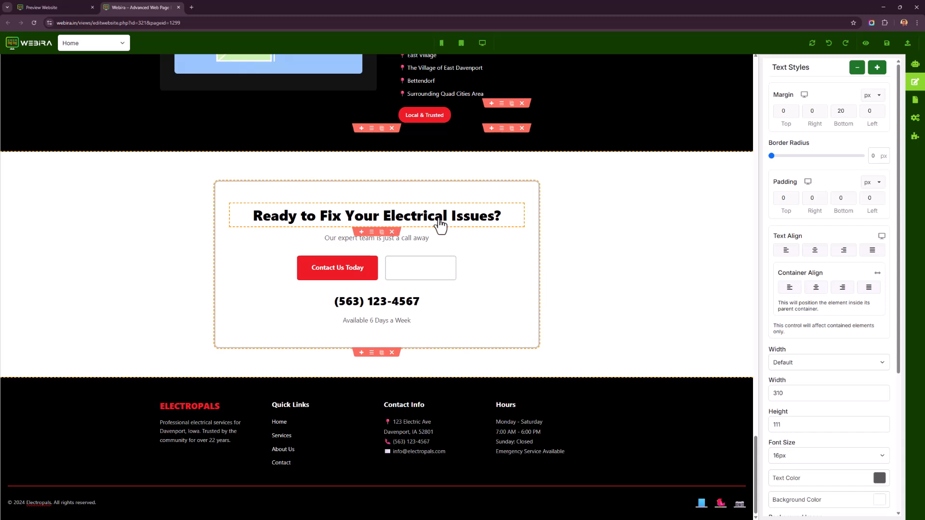
pyautogui.click(412, 269)
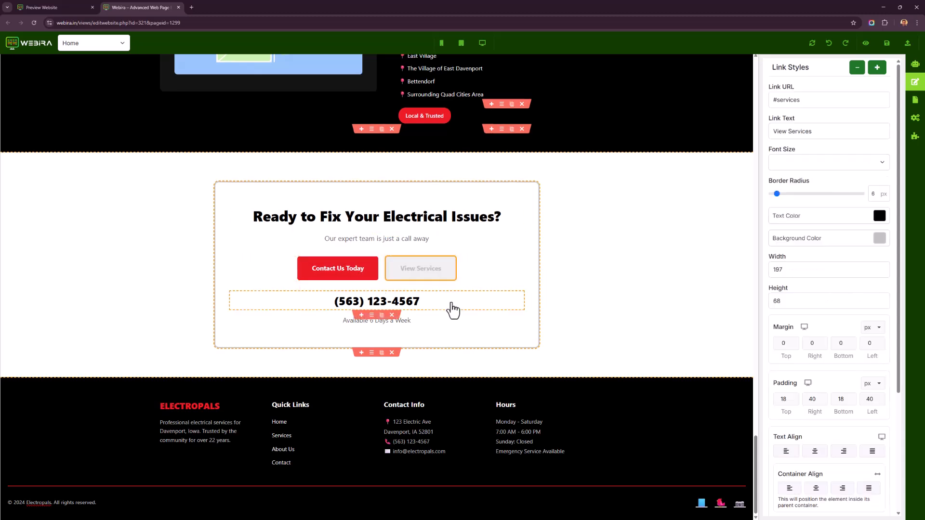
pyautogui.click(452, 310)
pyautogui.moveTo(339, 302); pyautogui.dragTo(420, 304)
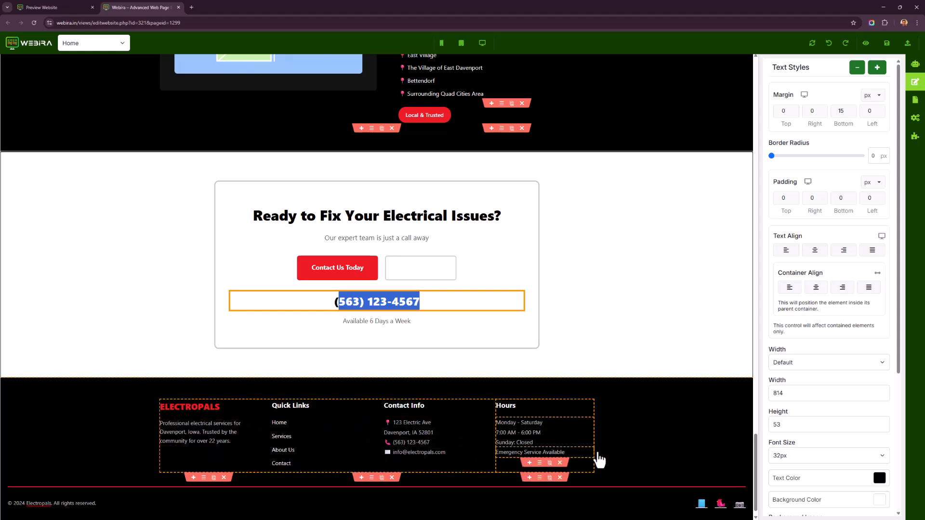
pyautogui.scroll(20, 609, 399)
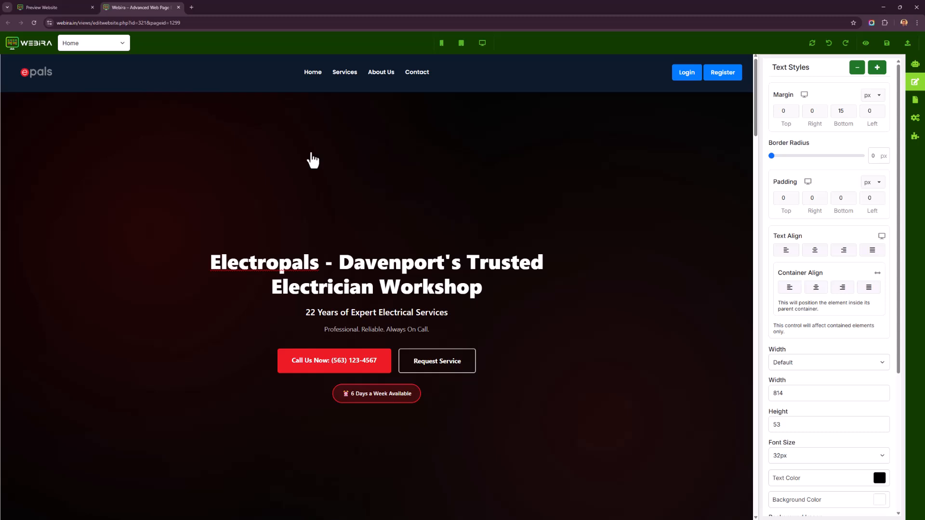
# Switch to the Services page and review its sections from top to bottom.
pyautogui.click(121, 43)
pyautogui.click(119, 67)
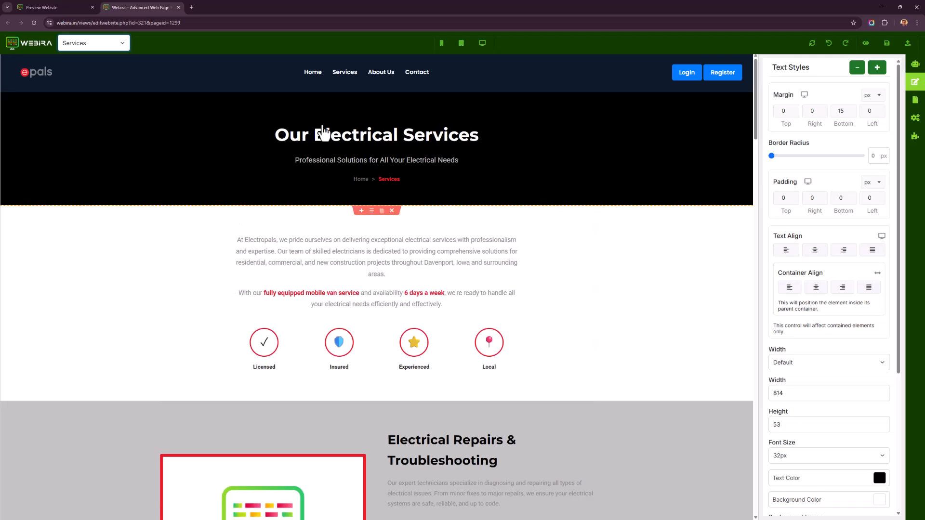
pyautogui.scroll(-2, 363, 281)
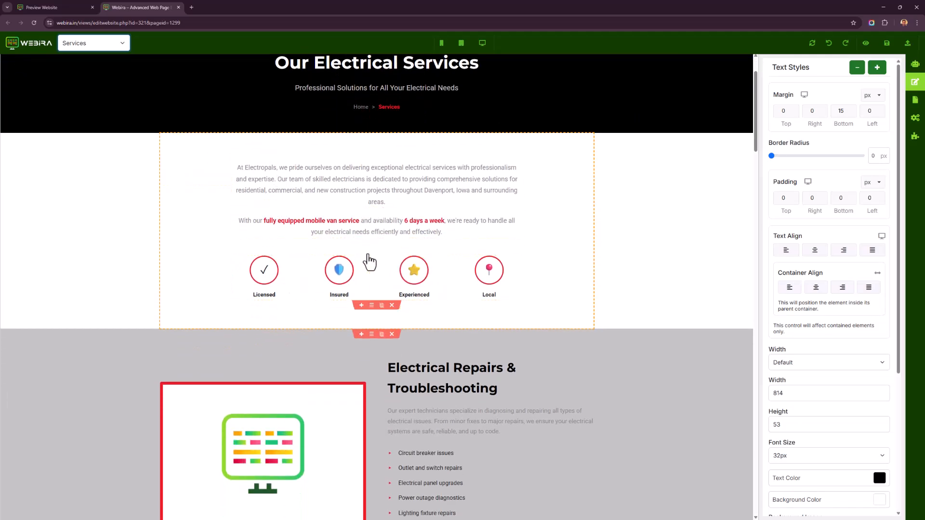
pyautogui.scroll(-4, 367, 258)
pyautogui.scroll(-1, 260, 279)
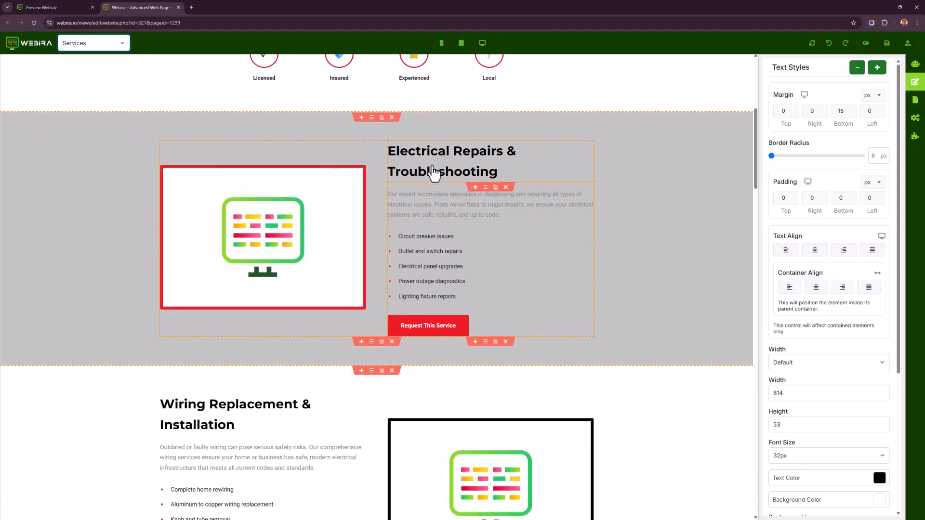
pyautogui.scroll(-5, 230, 312)
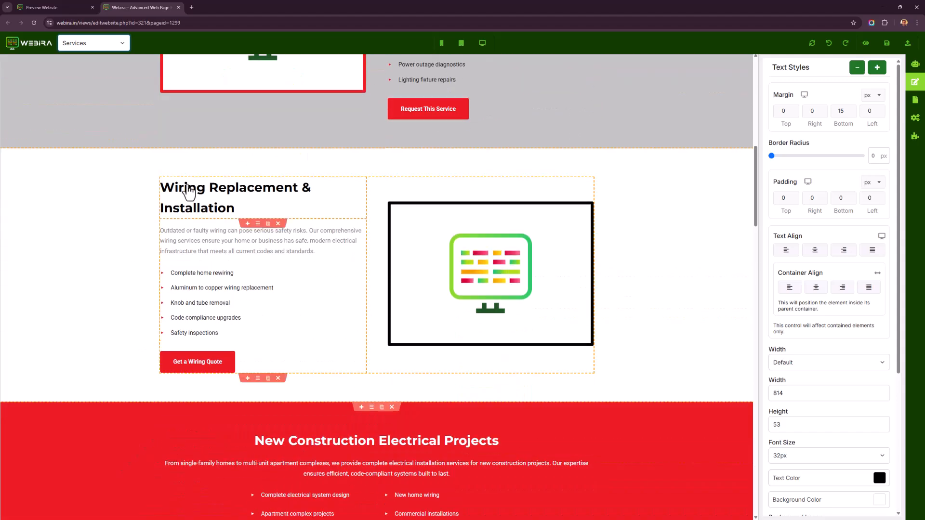
pyautogui.scroll(-2, 263, 261)
pyautogui.scroll(-5, 263, 261)
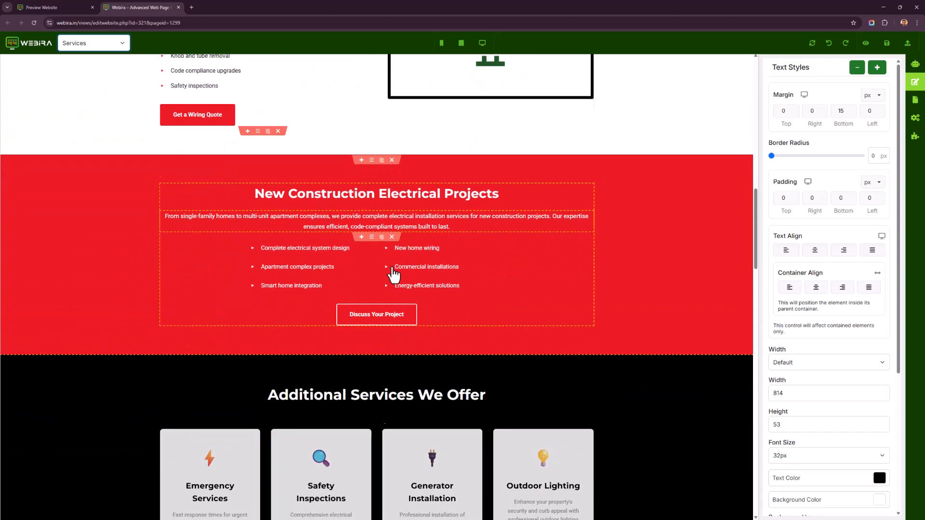
pyautogui.scroll(-2, 415, 305)
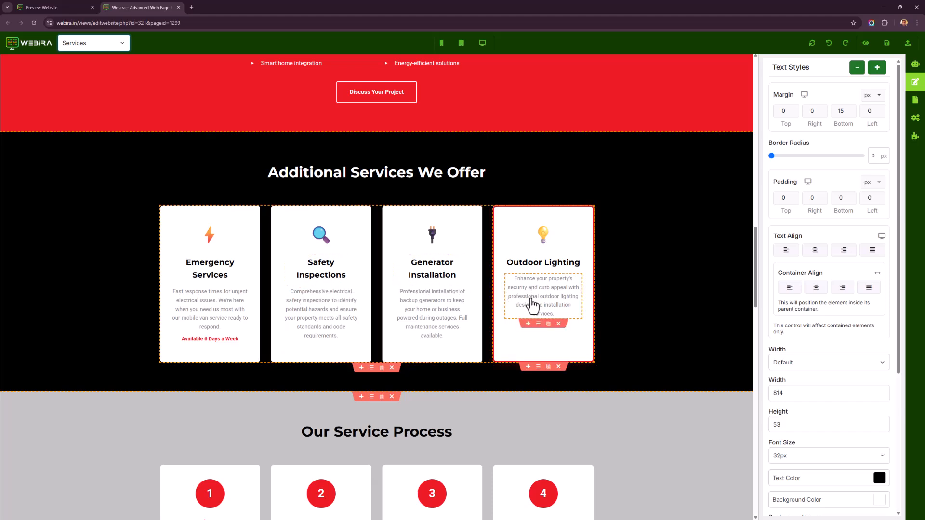
pyautogui.scroll(-3, 506, 298)
pyautogui.scroll(-1, 482, 303)
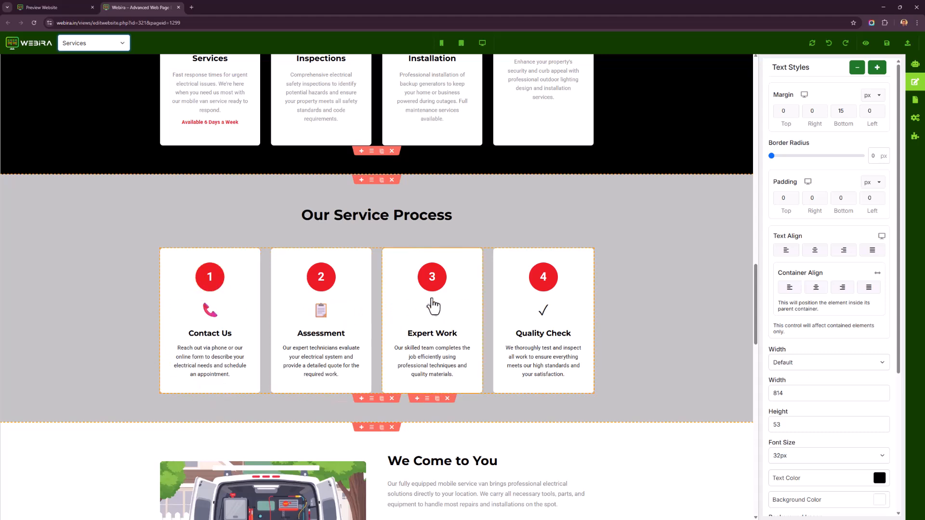
pyautogui.scroll(-3, 551, 289)
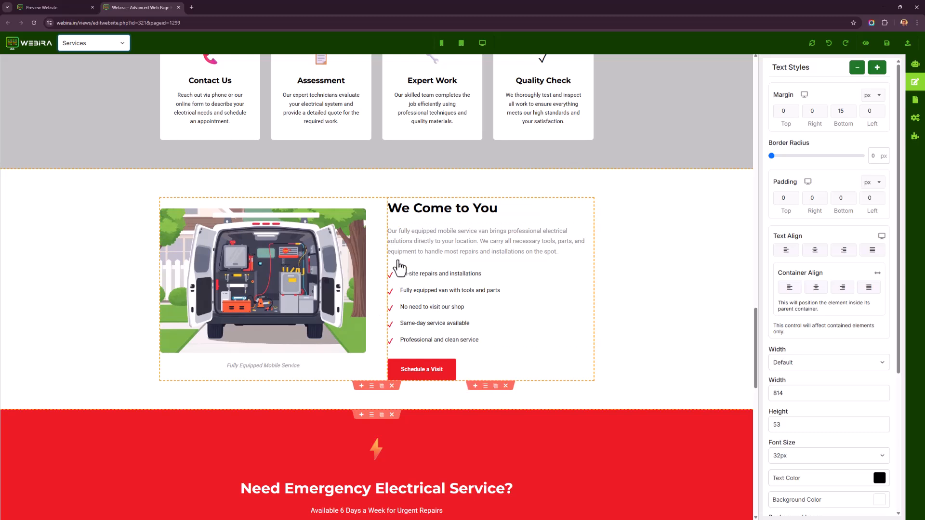
pyautogui.scroll(-4, 250, 382)
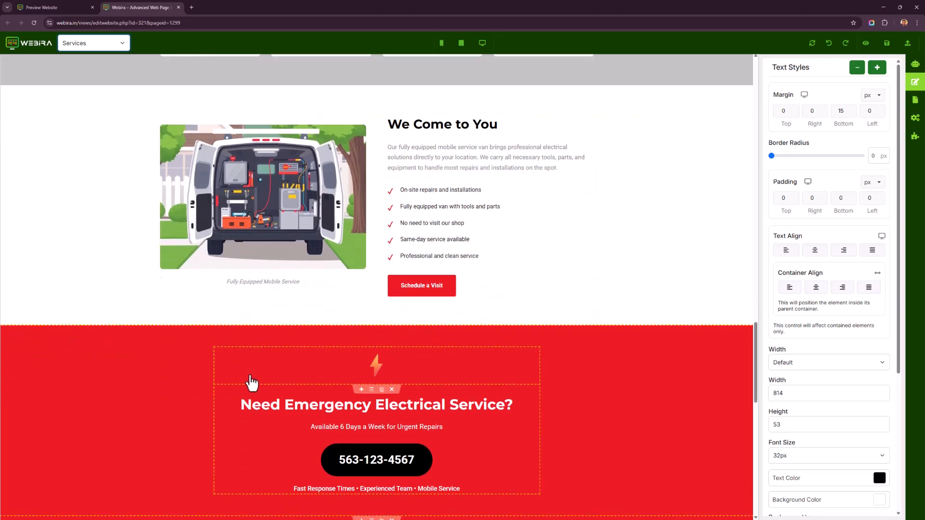
pyautogui.scroll(-5, 364, 378)
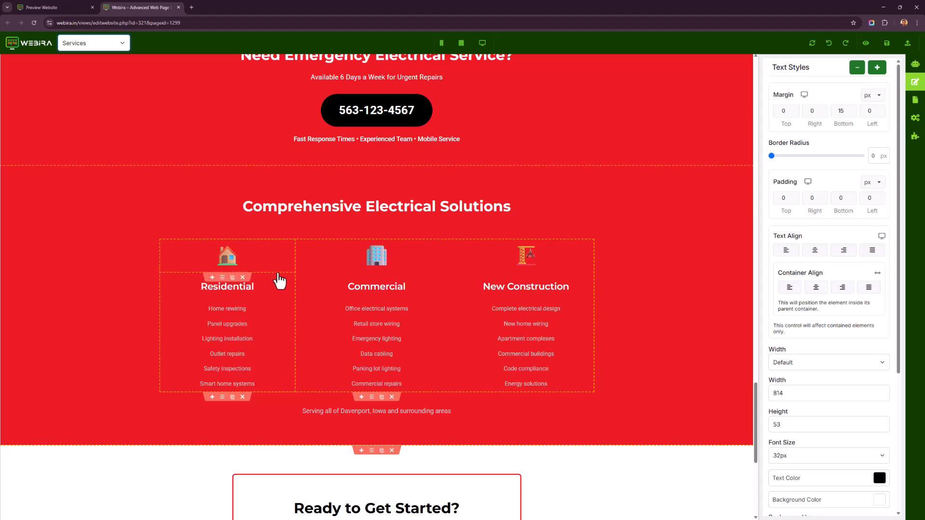
pyautogui.scroll(-1, 347, 313)
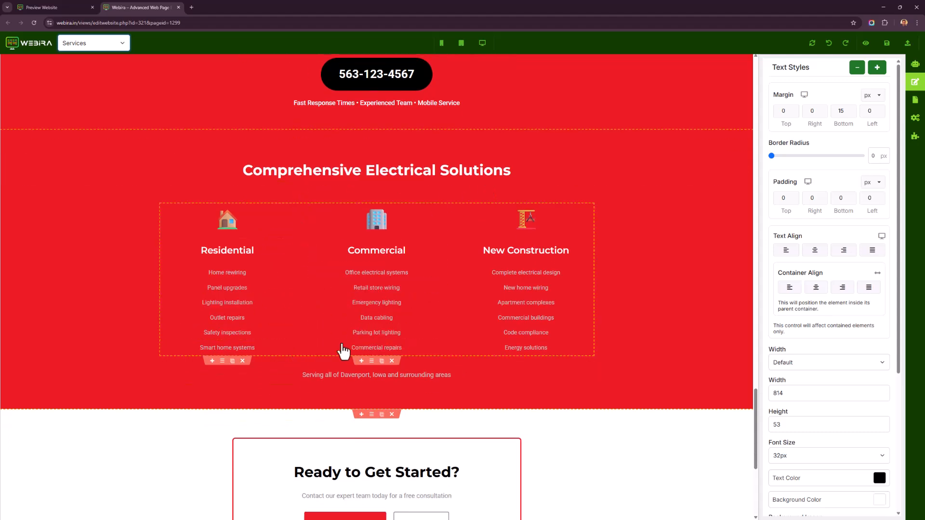
pyautogui.scroll(-2, 333, 341)
pyautogui.scroll(-3, 334, 341)
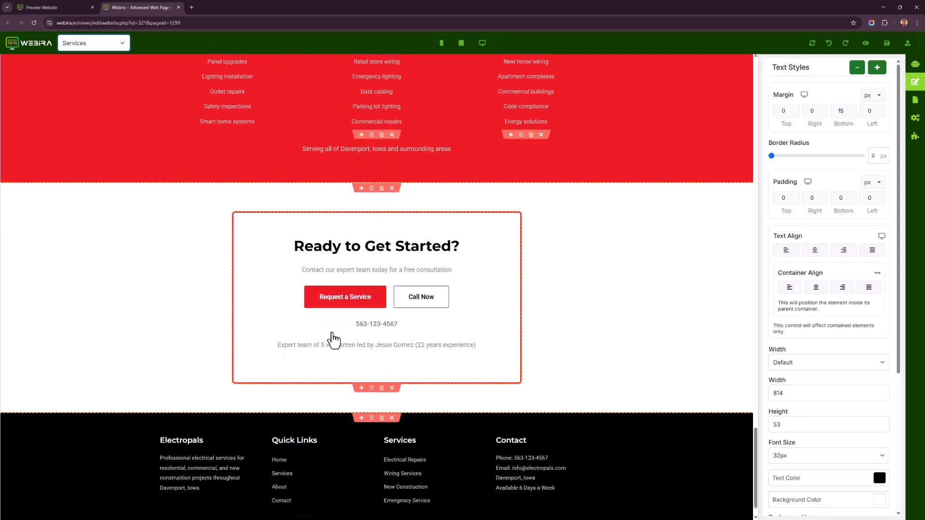
pyautogui.scroll(20, 578, 289)
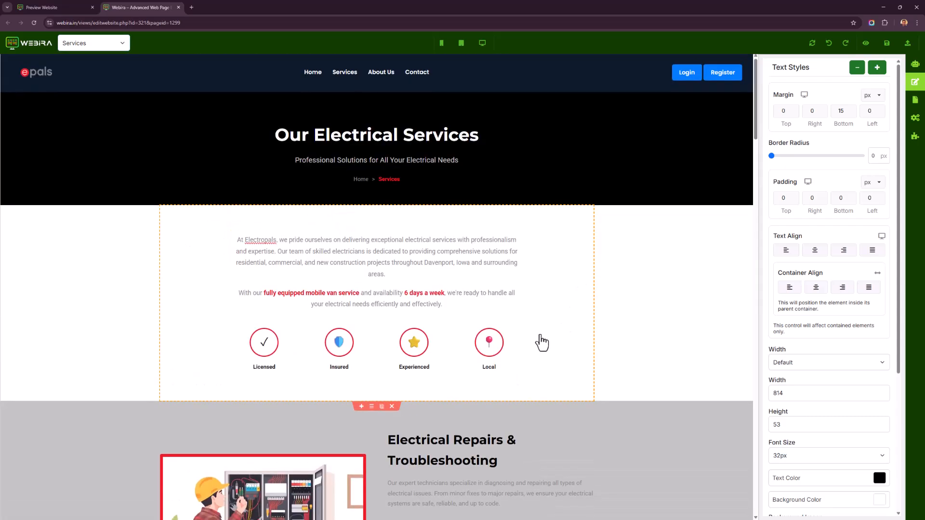
pyautogui.scroll(-4, 557, 351)
pyautogui.click(289, 386)
pyautogui.scroll(-3, 295, 383)
pyautogui.scroll(-5, 294, 384)
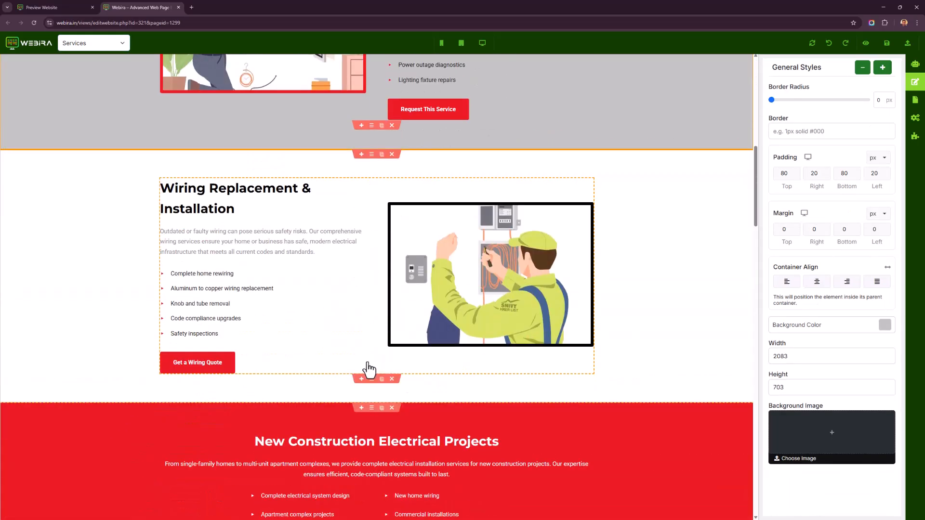
pyautogui.scroll(13, 621, 279)
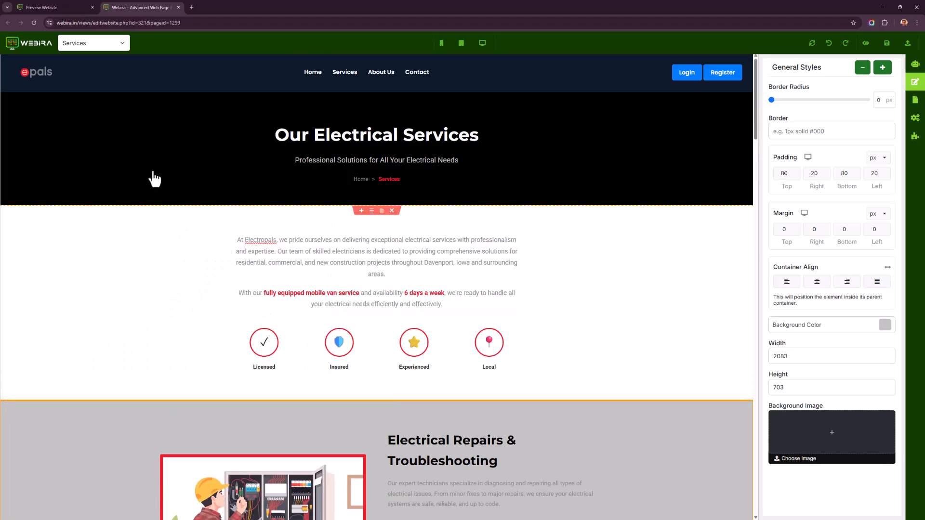
# Switch to the Contact page and review its contact cards and service request form.
pyautogui.click(115, 42)
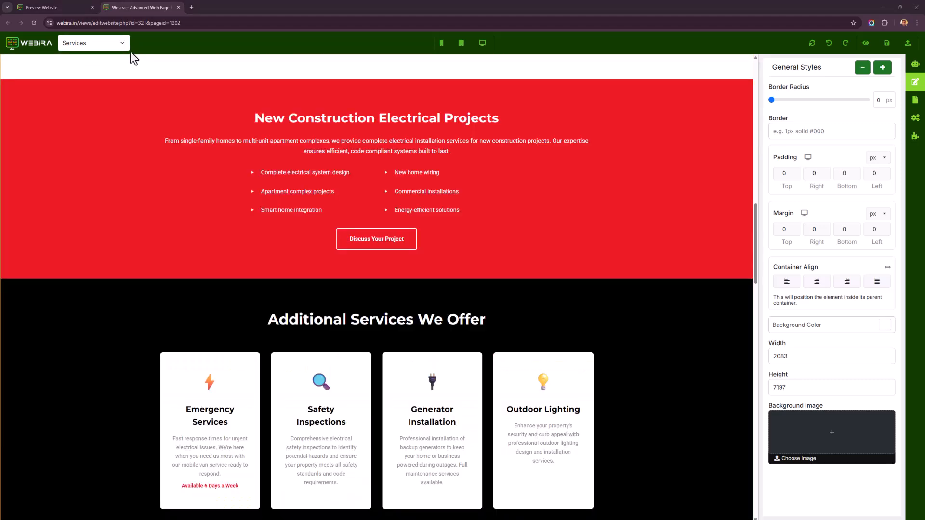
pyautogui.click(114, 40)
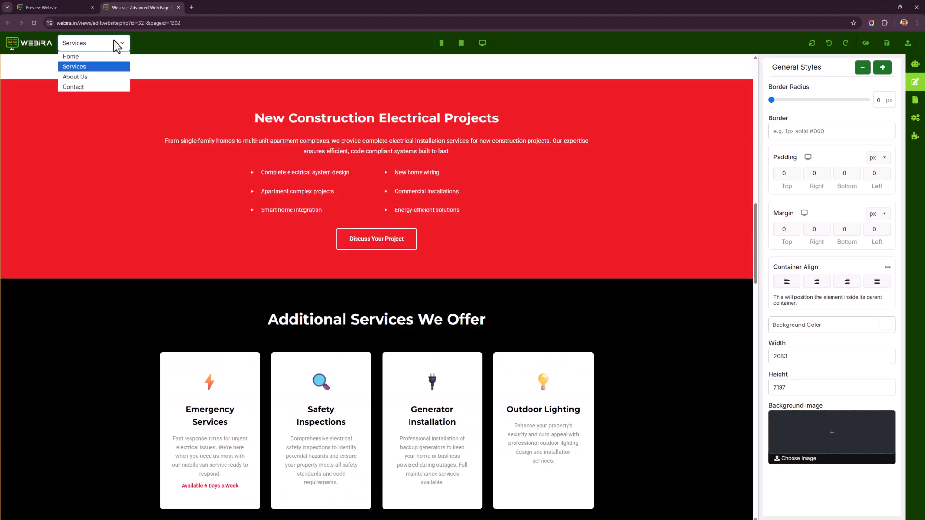
pyautogui.click(103, 87)
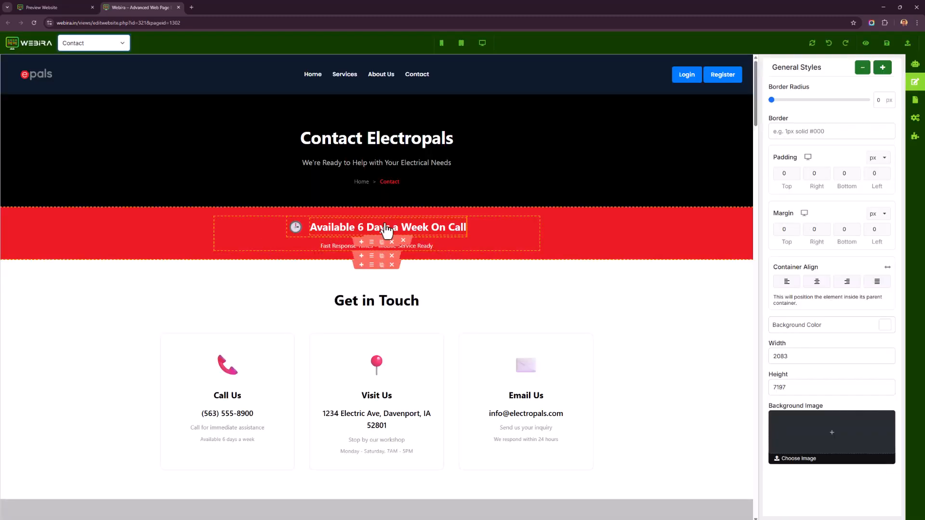
pyautogui.scroll(-2, 333, 193)
pyautogui.scroll(-1, 343, 203)
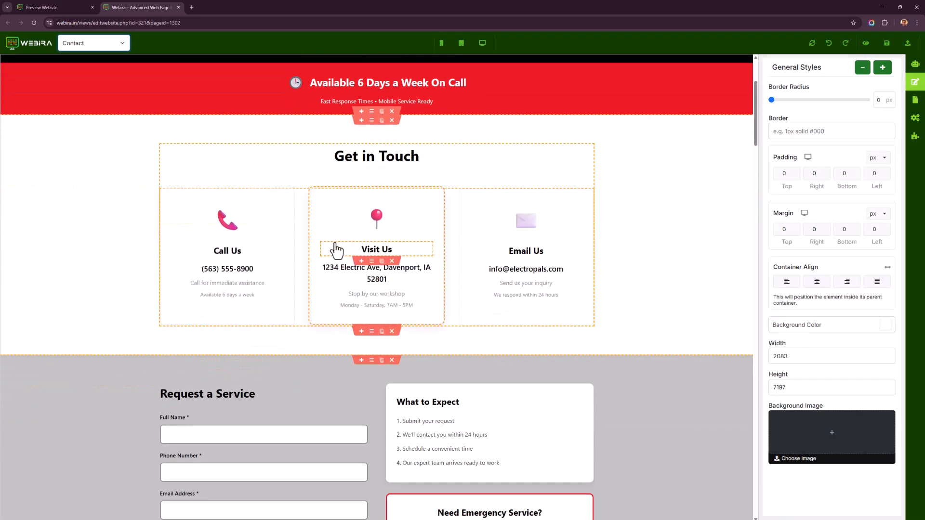
pyautogui.click(413, 284)
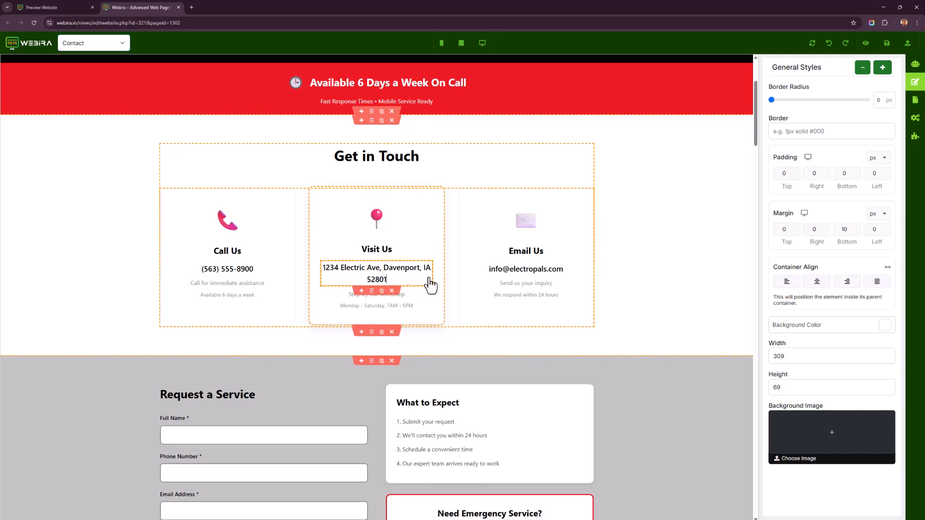
pyautogui.click(503, 273)
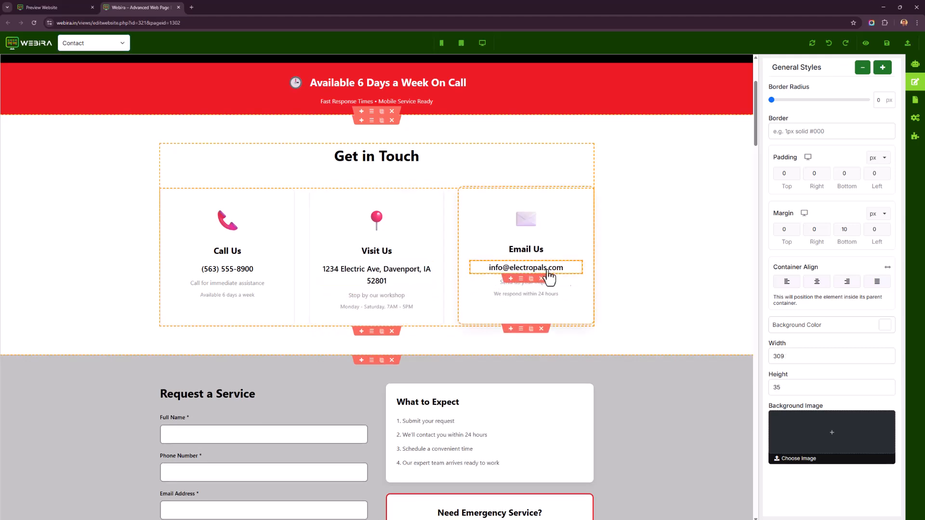
pyautogui.scroll(-2, 310, 402)
pyautogui.scroll(-5, 310, 402)
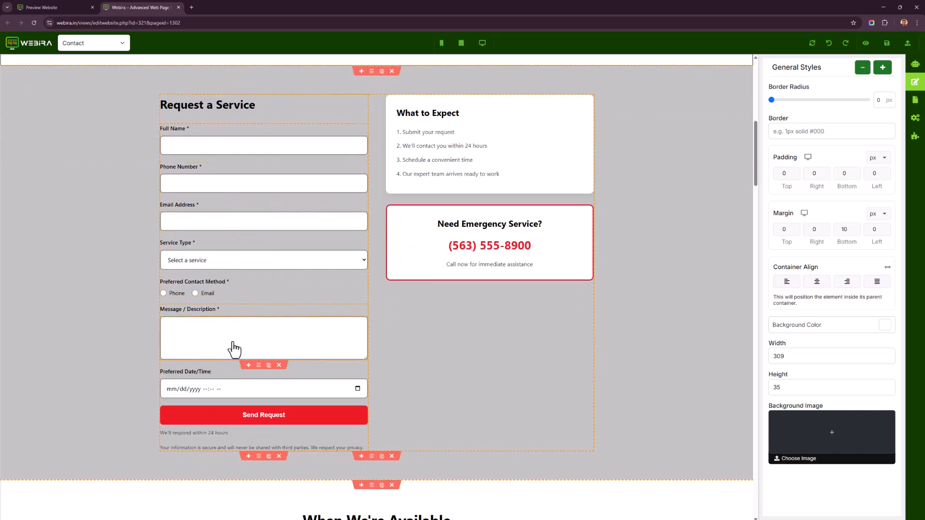
pyautogui.click(288, 262)
pyautogui.click(288, 264)
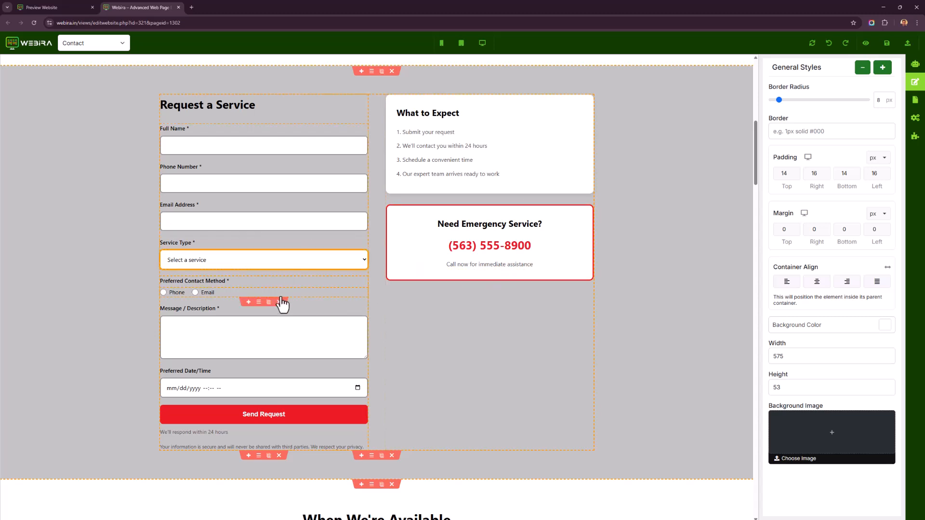
# Check the Leads list in the preview tab, then return to the editor tab.
pyautogui.click(84, 3)
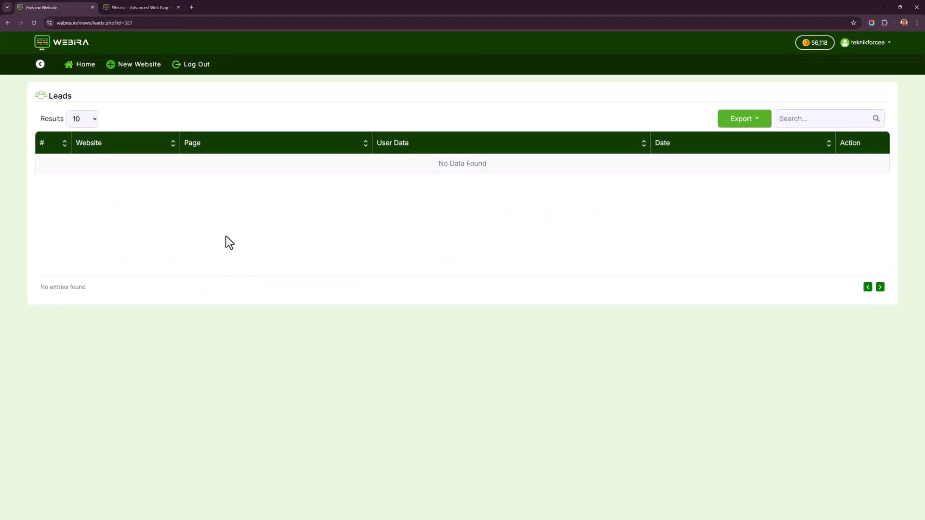
pyautogui.click(120, 7)
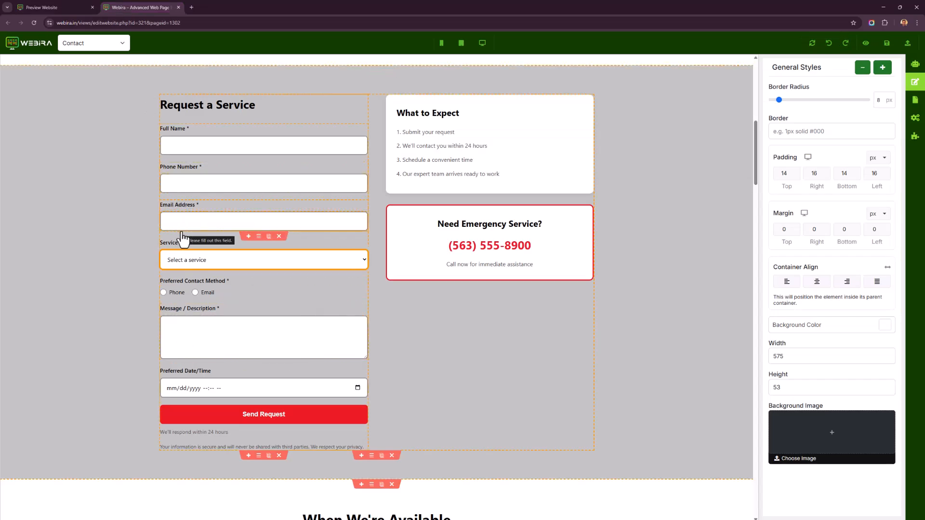
pyautogui.click(71, 7)
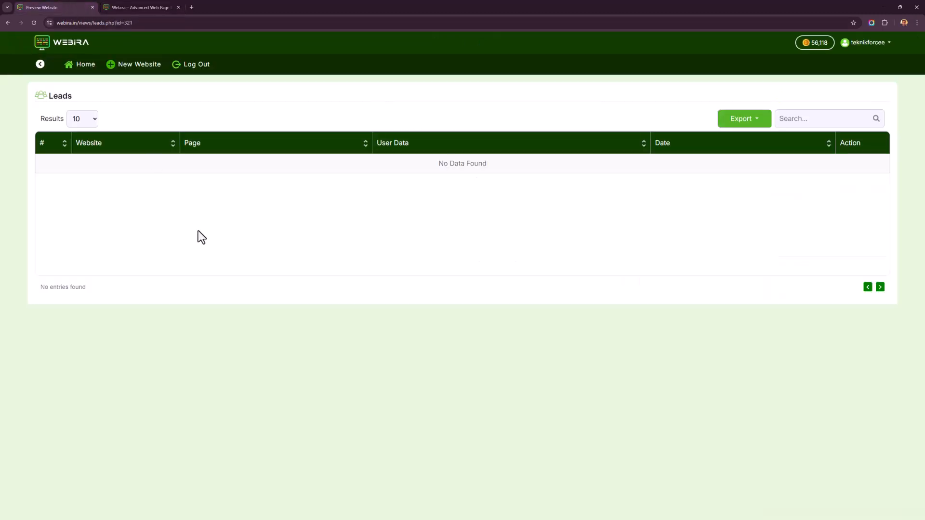
pyautogui.hotkey('ctrl', 'Tab')
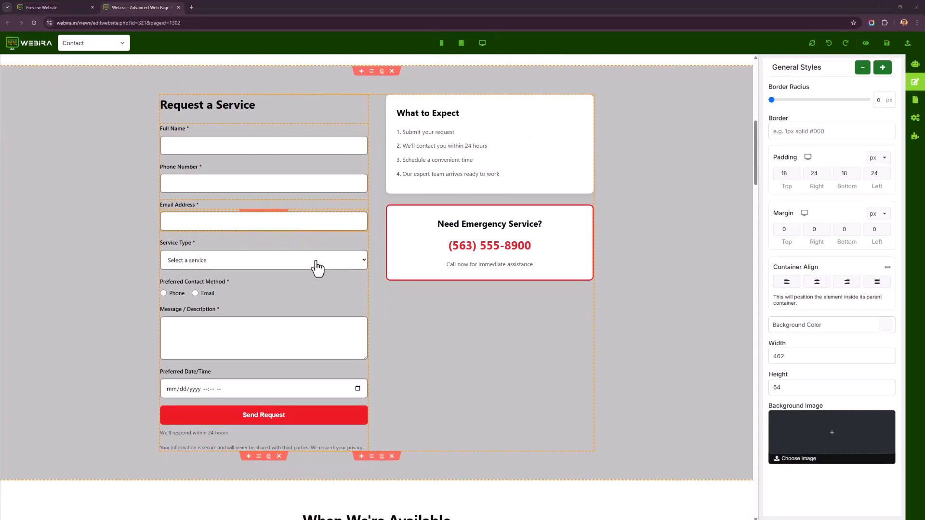
# Review the rest of the Contact page: opening hours, map, service area, team, emergency, FAQ and call-to-action sections.
pyautogui.scroll(-5, 320, 268)
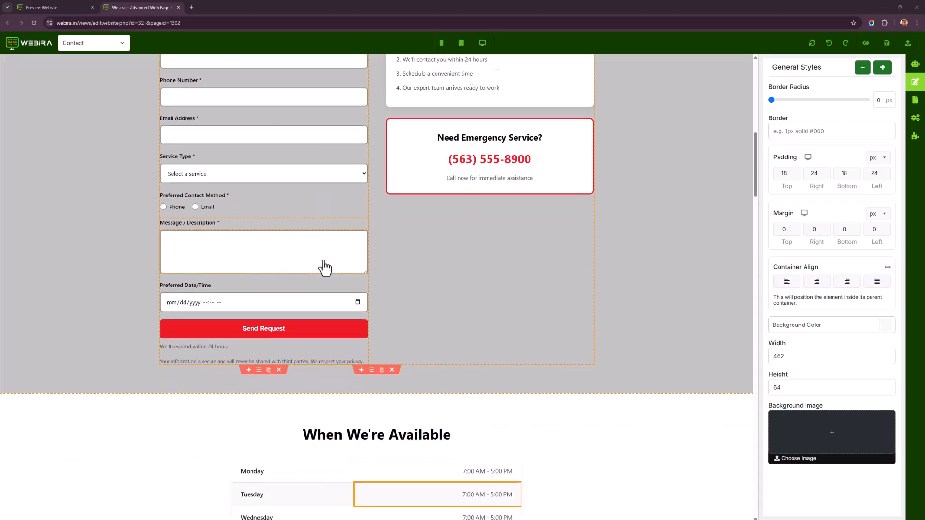
pyautogui.scroll(-1, 313, 255)
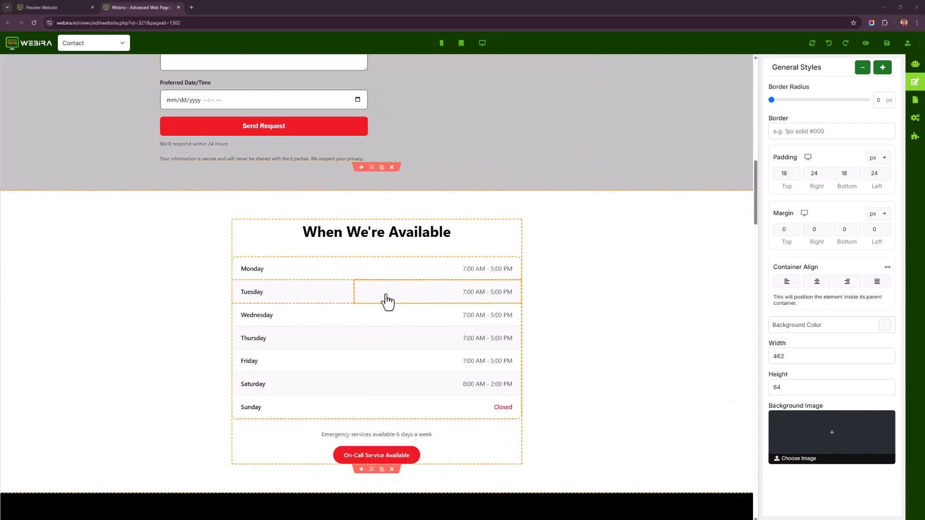
pyautogui.scroll(-1, 400, 296)
pyautogui.scroll(-1, 413, 294)
pyautogui.click(489, 276)
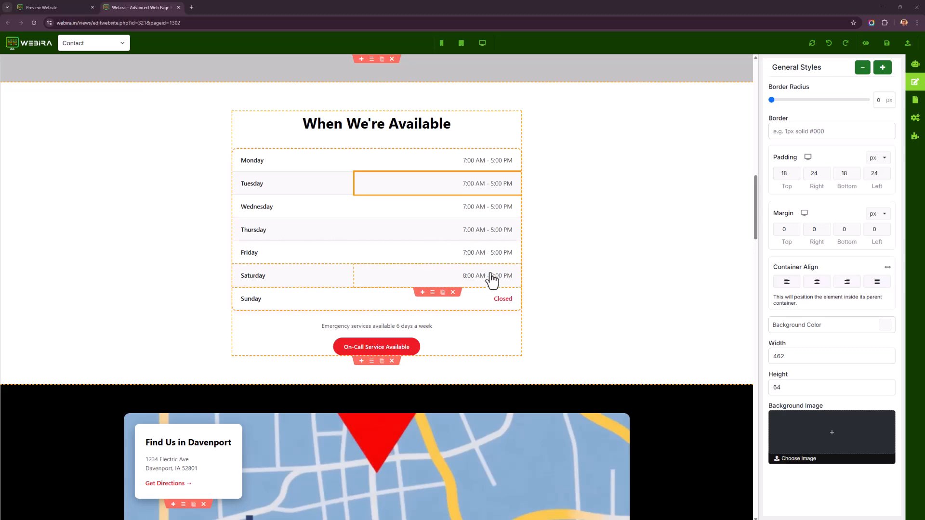
pyautogui.click(483, 201)
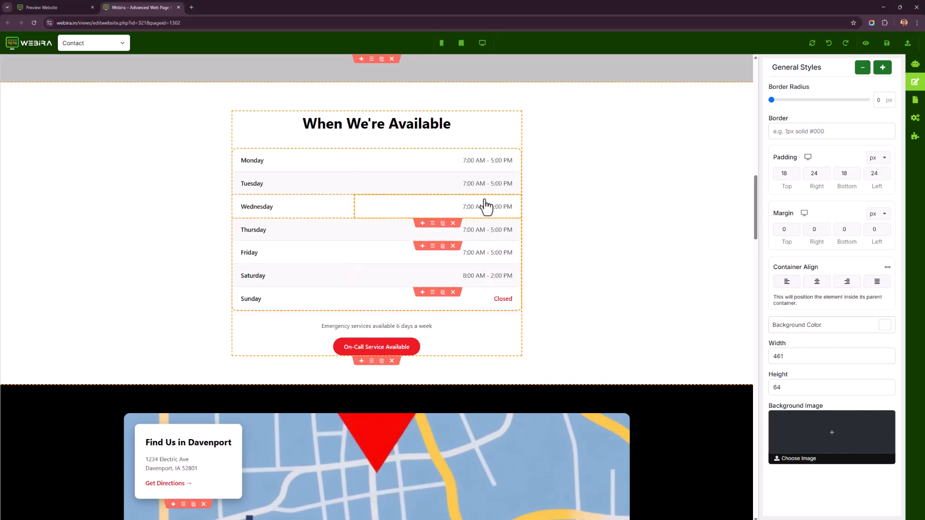
pyautogui.scroll(-3, 420, 236)
pyautogui.scroll(-3, 420, 236)
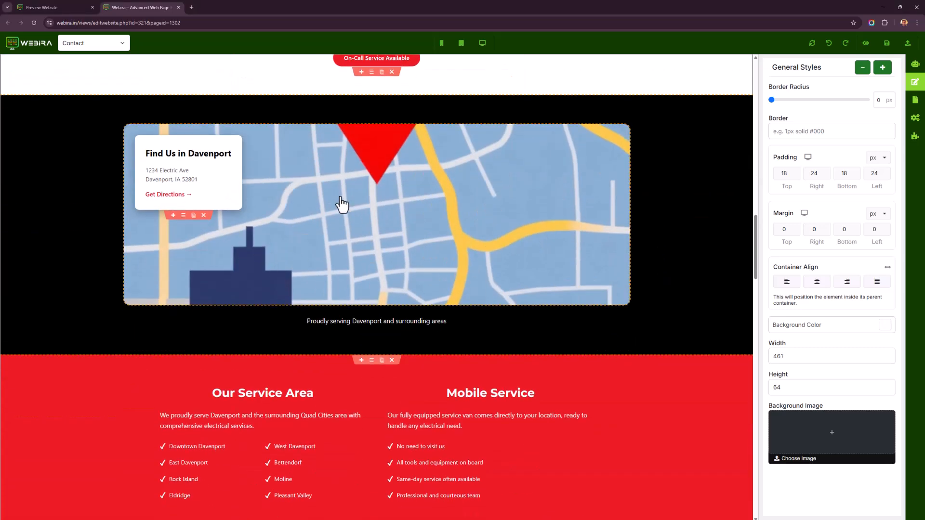
pyautogui.click(915, 139)
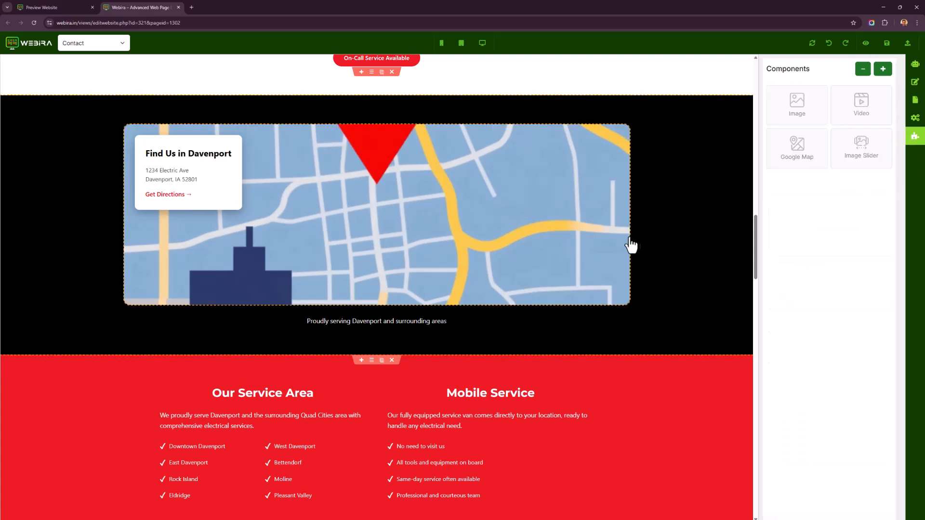
pyautogui.click(477, 208)
pyautogui.scroll(-2, 399, 234)
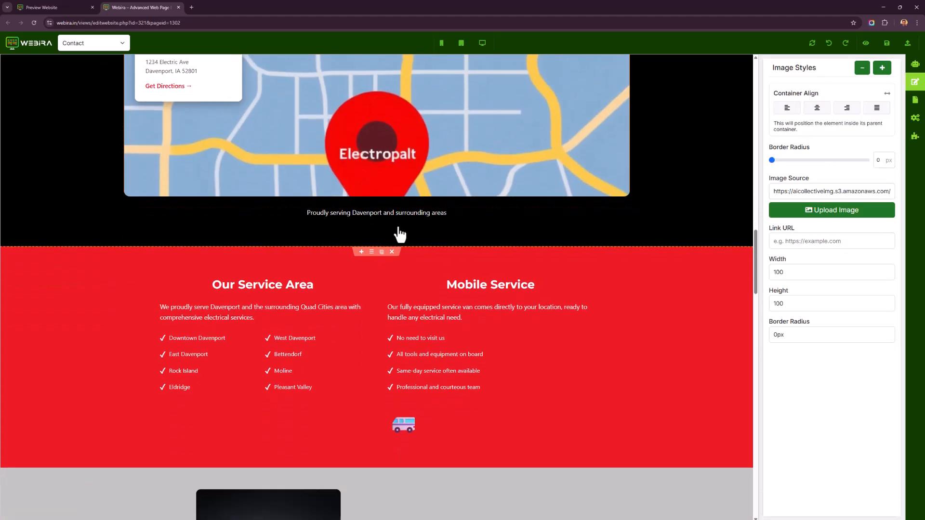
pyautogui.scroll(1, 398, 235)
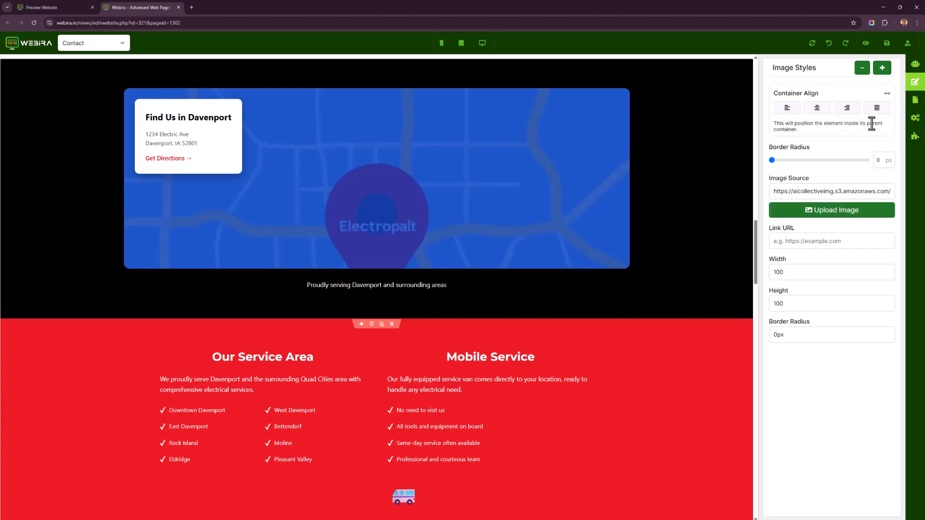
pyautogui.click(915, 143)
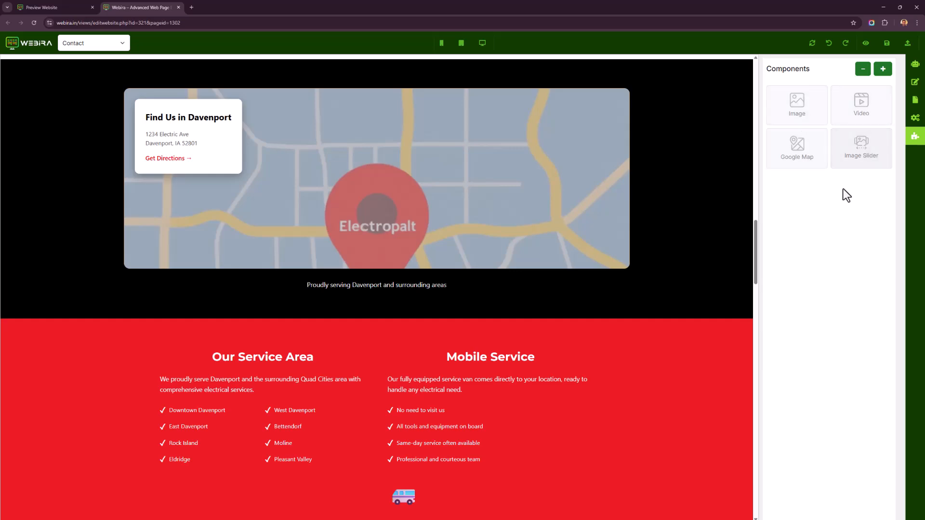
pyautogui.scroll(-7, 252, 419)
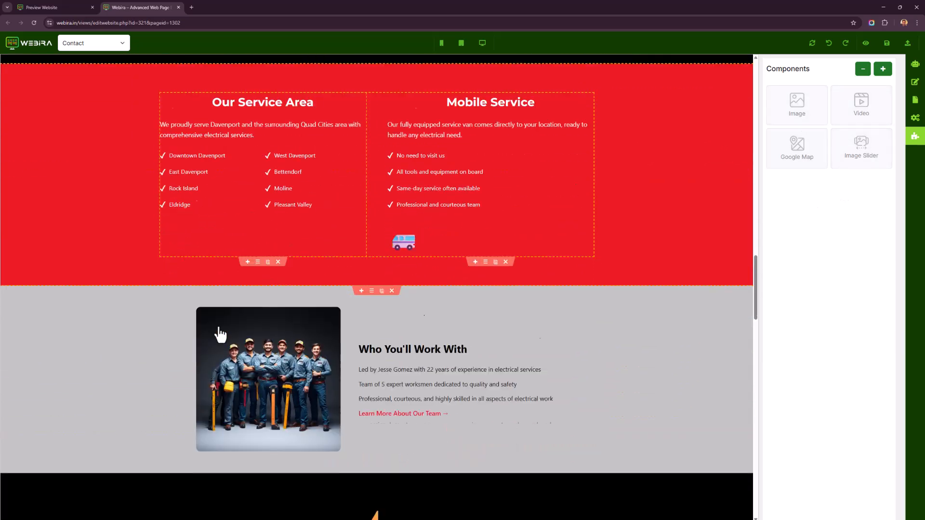
pyautogui.scroll(-3, 240, 337)
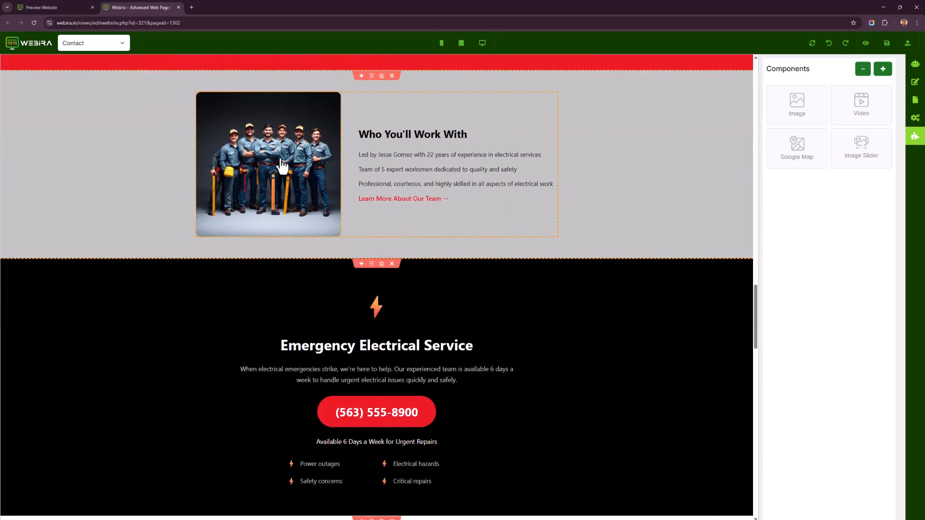
pyautogui.scroll(-6, 326, 213)
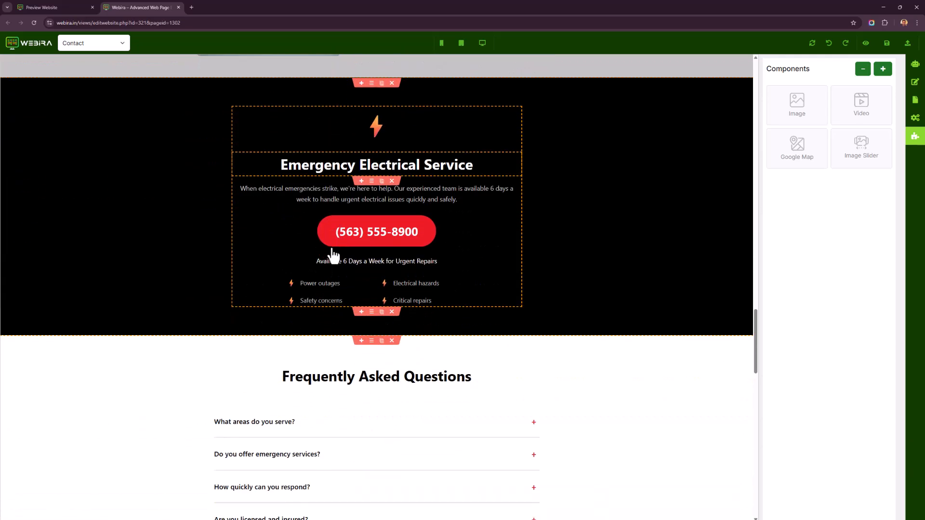
pyautogui.scroll(-4, 330, 256)
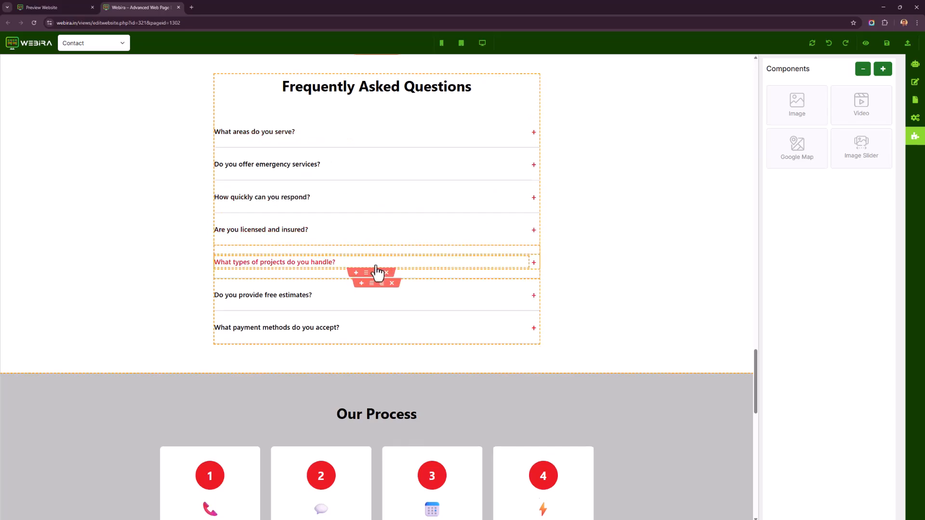
pyautogui.scroll(-5, 380, 265)
pyautogui.scroll(-10, 367, 279)
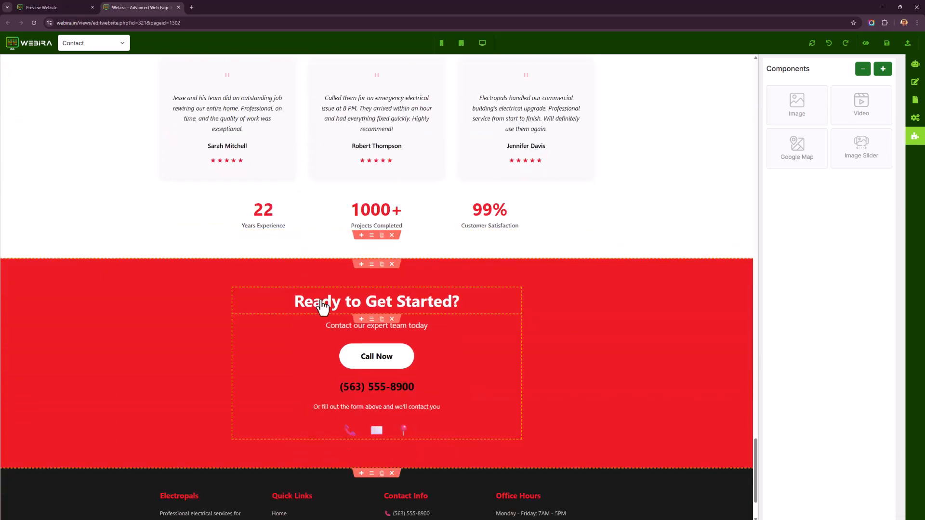
pyautogui.scroll(20, 603, 342)
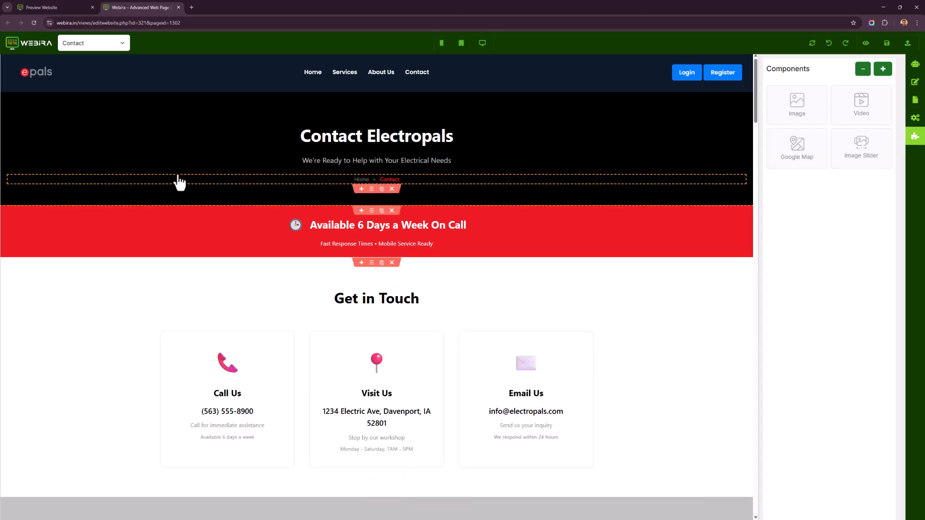
# On the Home page, select the Welcome to Electropals section and ask the AI Assistant to make this copy friendly and funny.
pyautogui.click(113, 42)
pyautogui.click(115, 59)
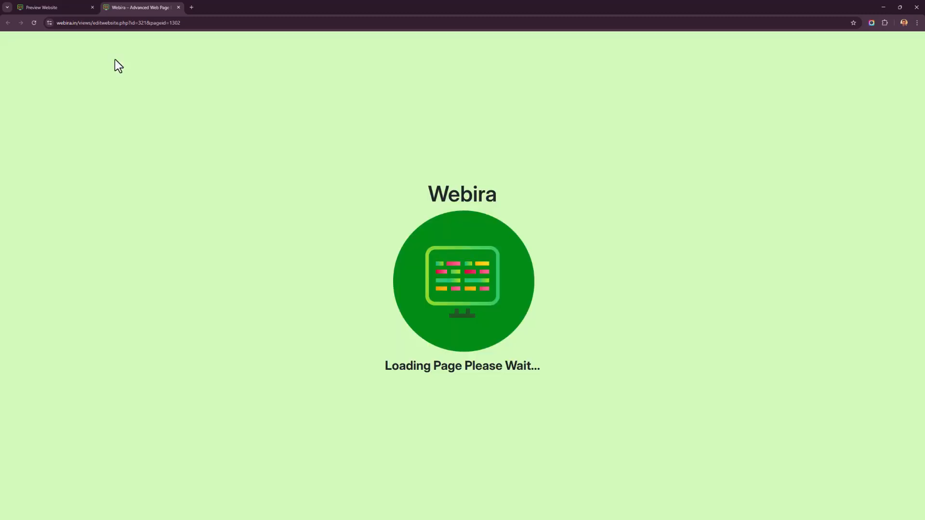
pyautogui.scroll(-10, 573, 324)
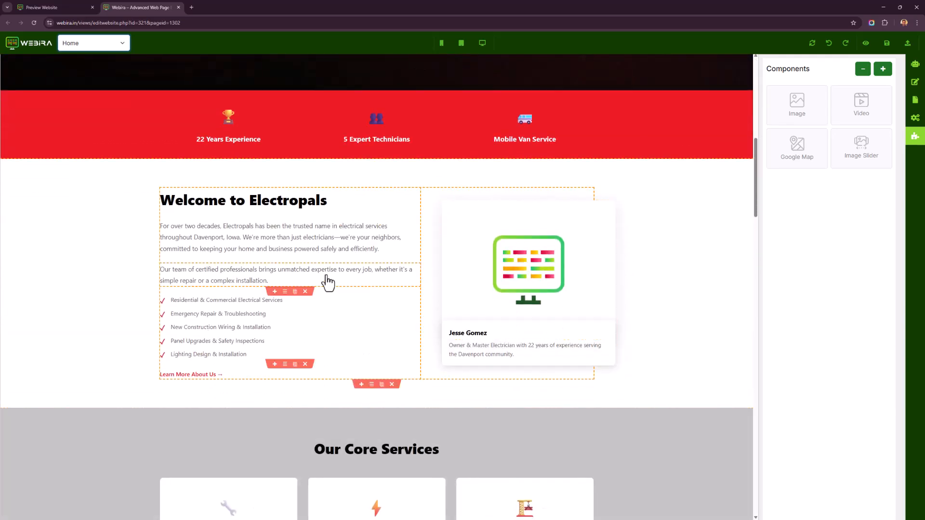
pyautogui.click(327, 277)
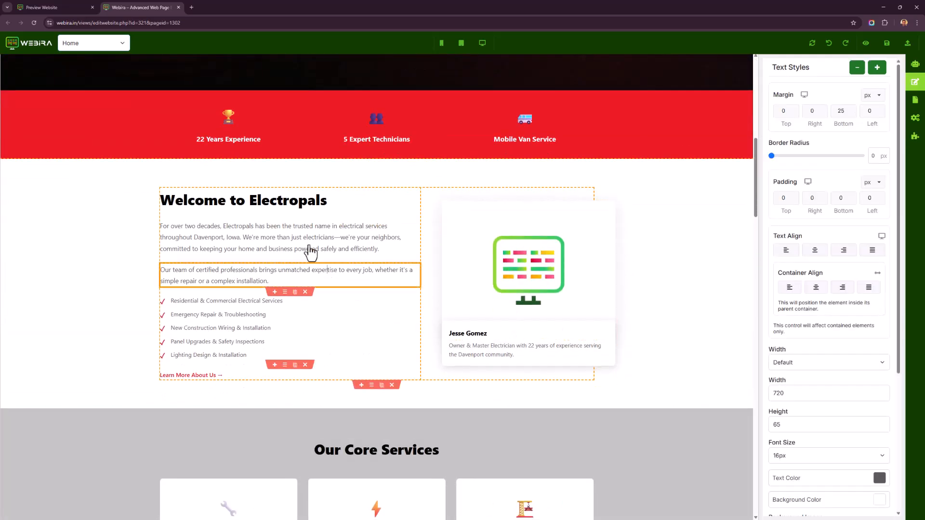
pyautogui.click(297, 227)
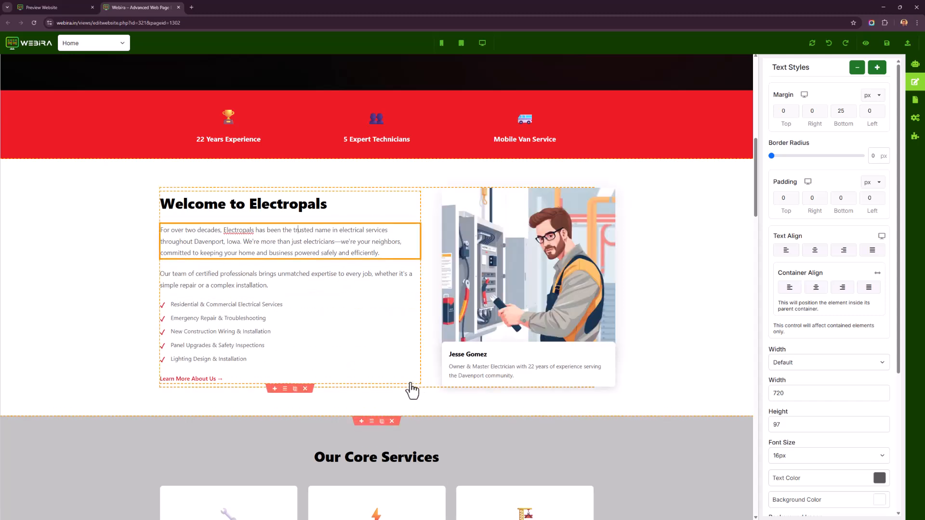
pyautogui.click(415, 393)
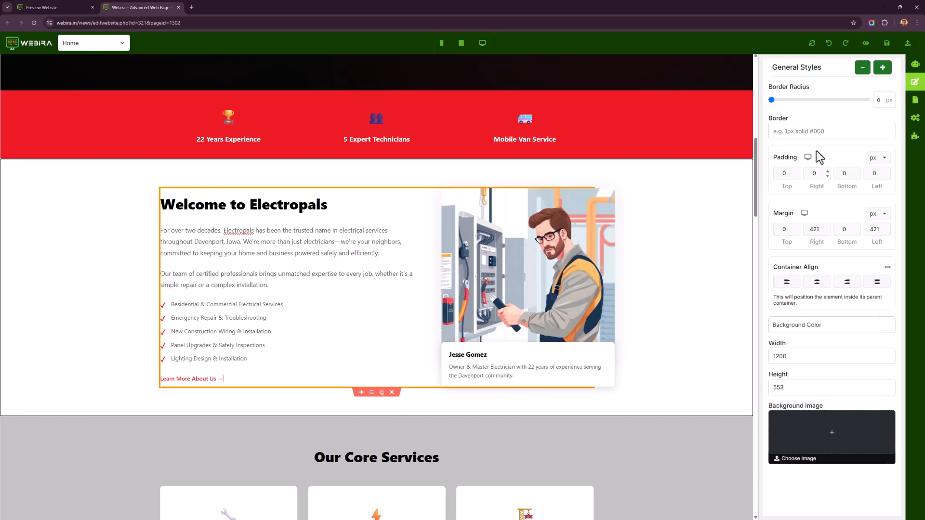
pyautogui.click(918, 67)
pyautogui.click(831, 476)
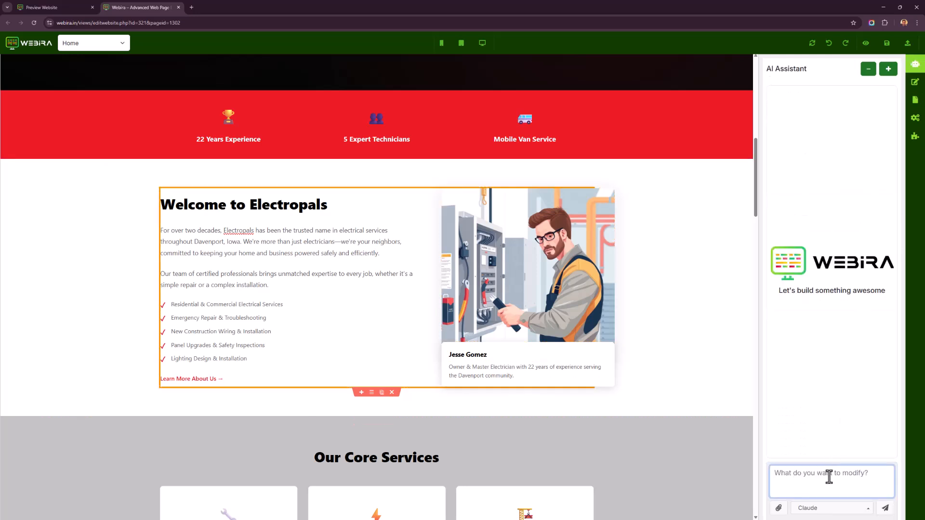
pyautogui.write('Make this copy friendly and funny.')
pyautogui.click(887, 507)
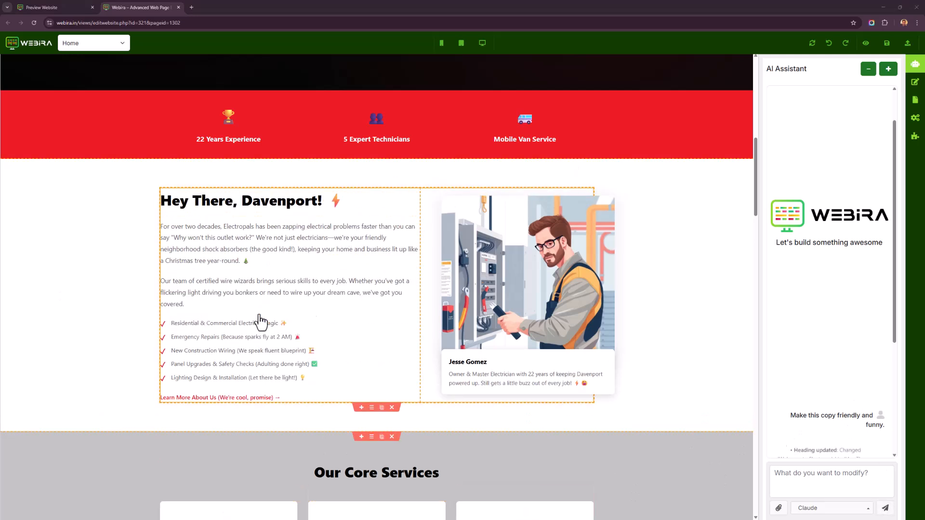
pyautogui.scroll(-3, 840, 346)
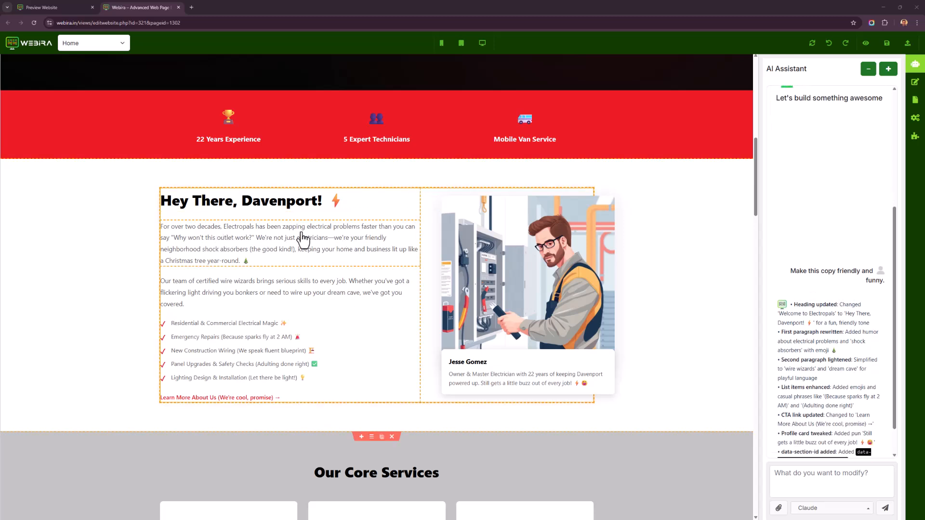
pyautogui.scroll(-2, 354, 255)
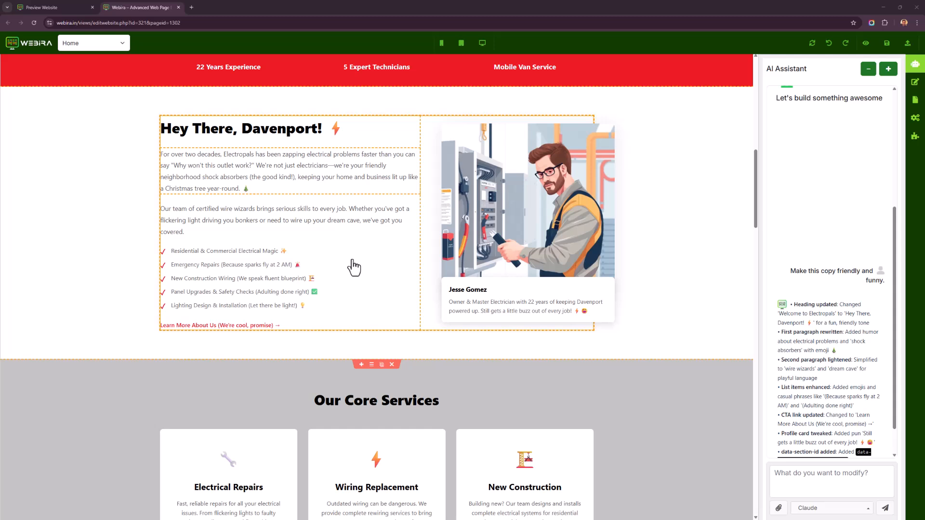
# Insert a new empty section below the 'Led by 22 Years of Experience' section on the Home page.
pyautogui.scroll(-2, 354, 268)
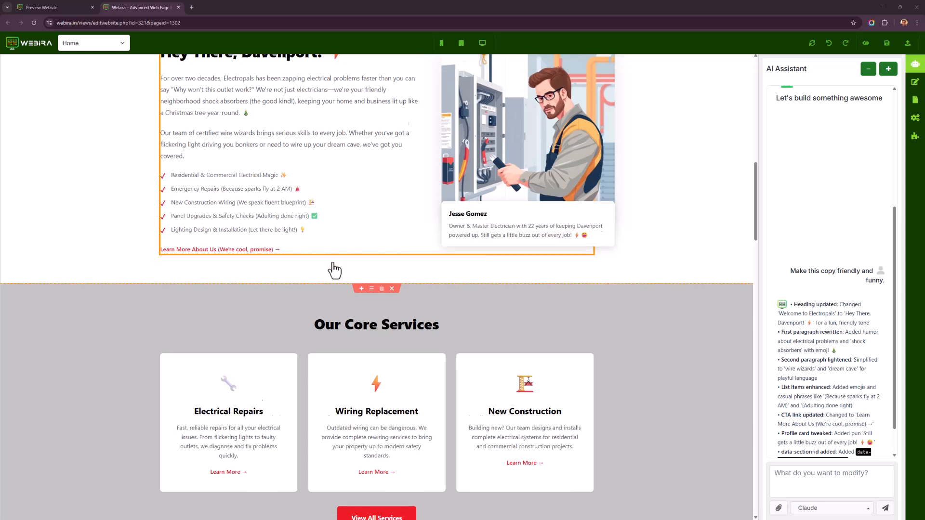
pyautogui.scroll(-15, 336, 269)
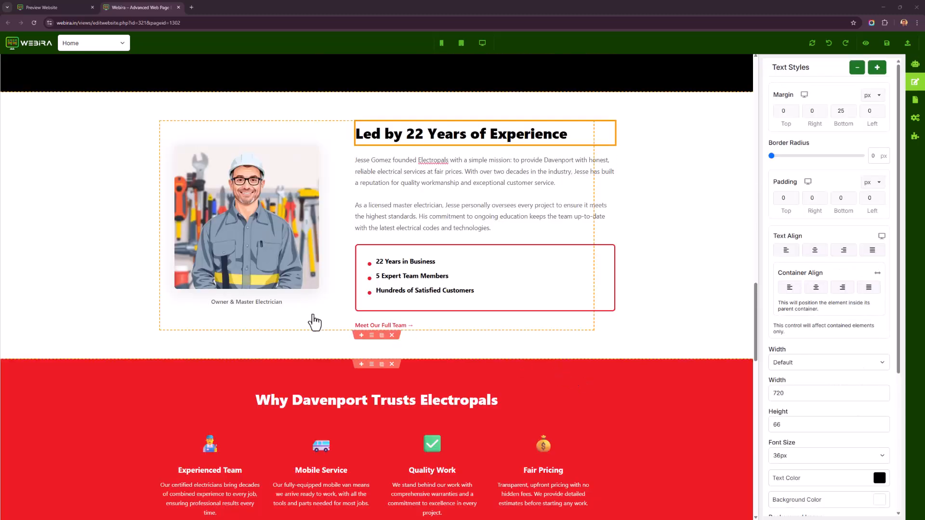
pyautogui.click(360, 373)
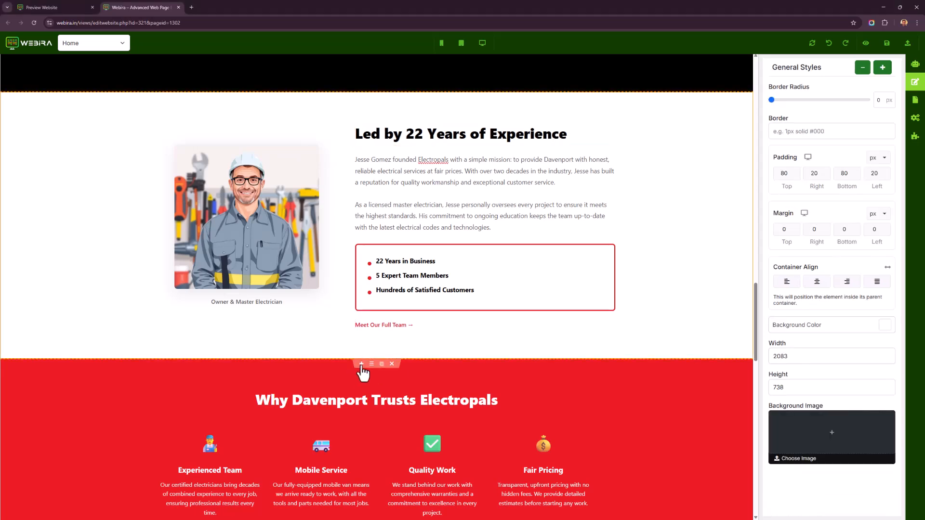
pyautogui.click(361, 364)
pyautogui.click(423, 288)
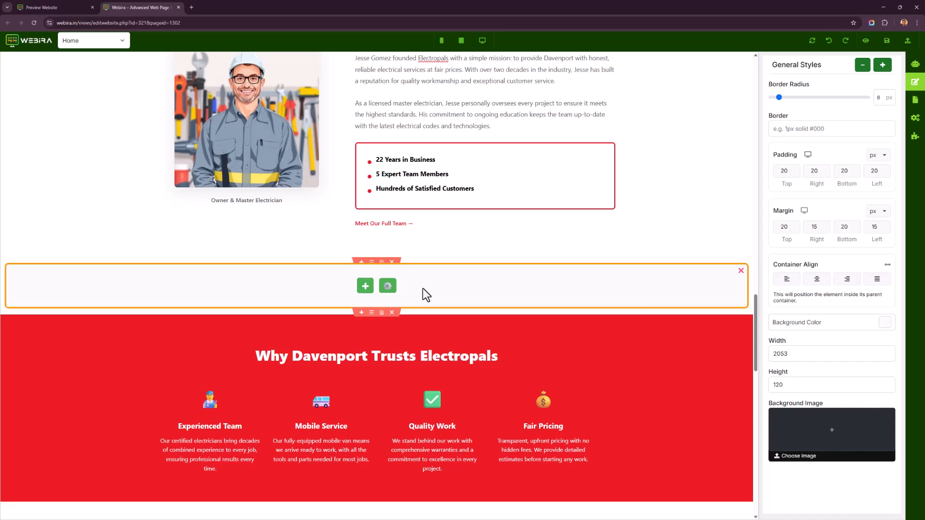
# Ask the AI Assistant: 'Make a section here talking about what an awesome city Davenport is.'.
pyautogui.click(917, 68)
pyautogui.click(817, 472)
pyautogui.write('Ma')
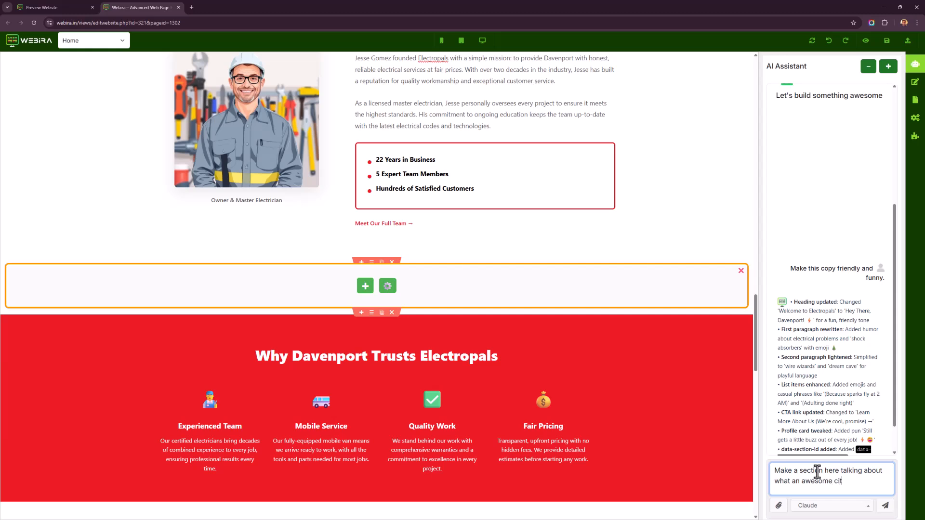
pyautogui.write('t is.')
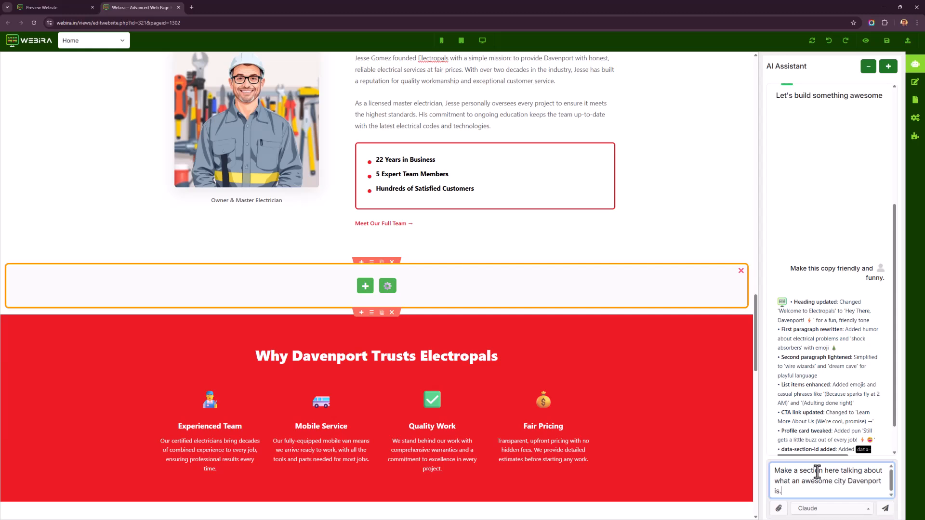
pyautogui.click(884, 509)
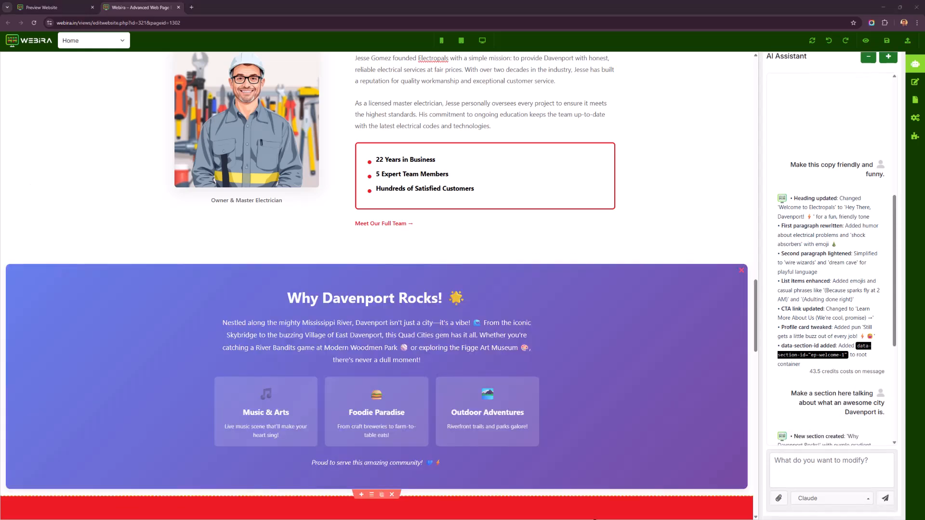
# Review the new Davenport section and scroll through the rest of the Home page.
pyautogui.scroll(-2, 661, 373)
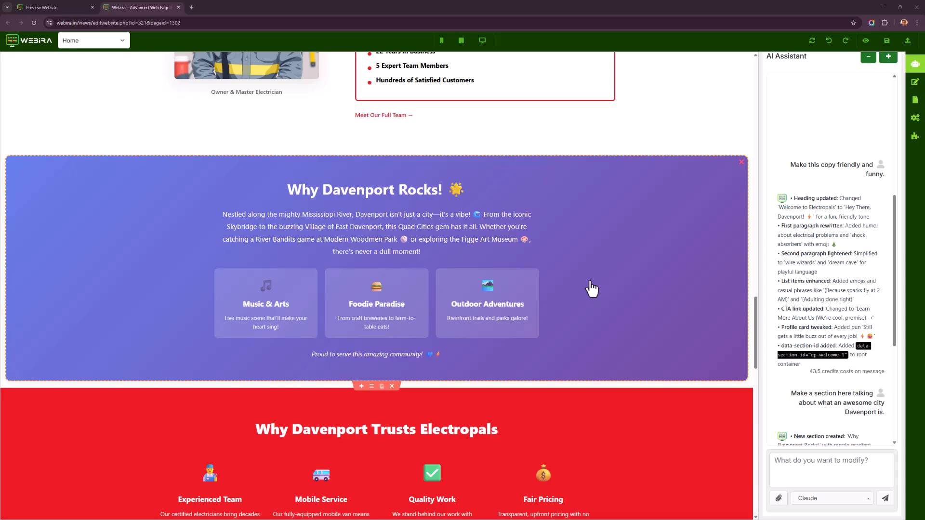
pyautogui.scroll(-3, 570, 304)
pyautogui.scroll(15, 553, 310)
pyautogui.scroll(12, 558, 324)
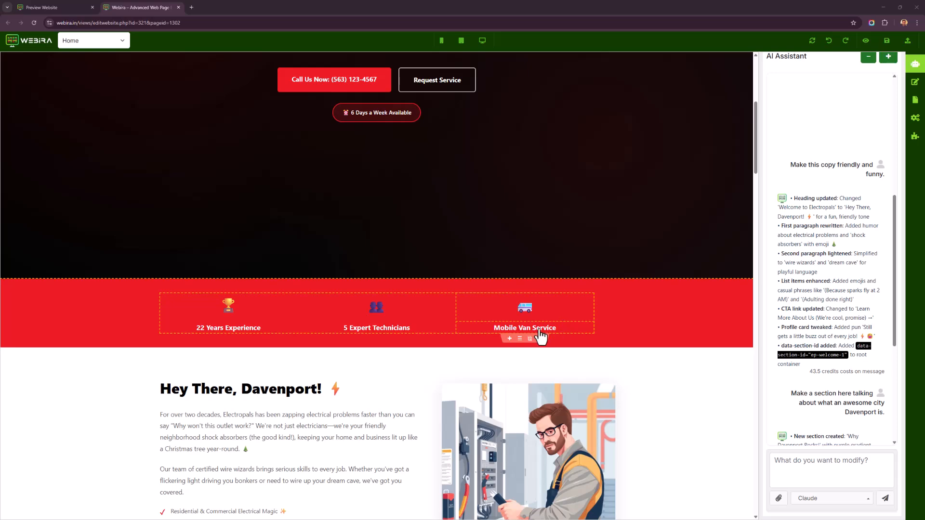
pyautogui.scroll(3, 385, 406)
pyautogui.scroll(-7, 392, 404)
pyautogui.scroll(1, 393, 406)
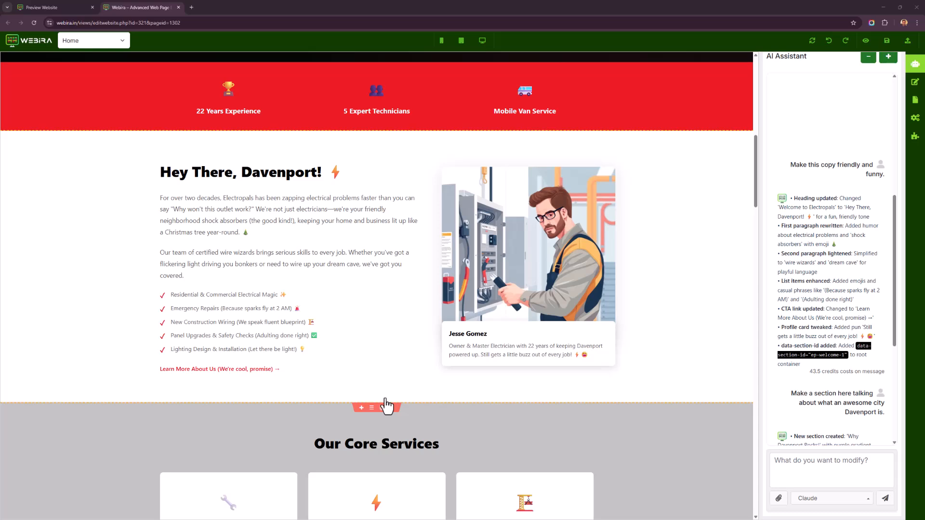
pyautogui.scroll(3, 447, 381)
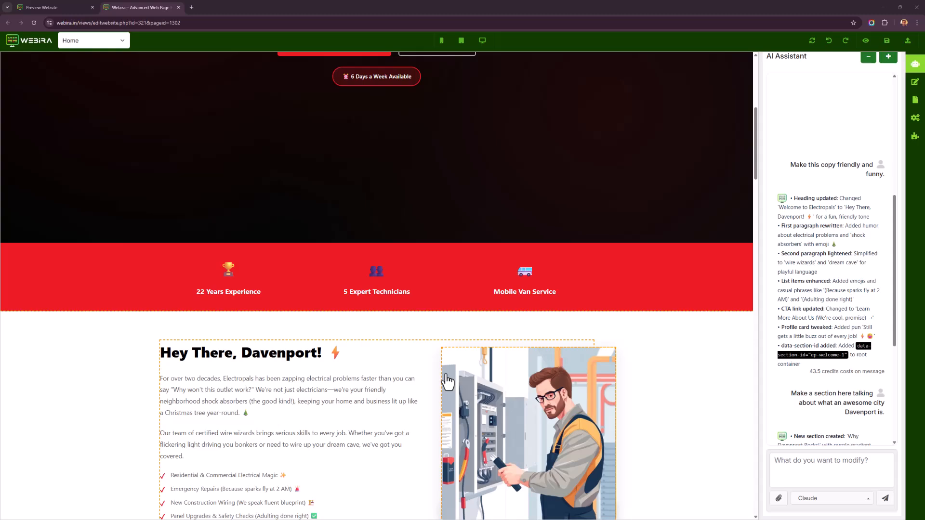
pyautogui.scroll(-8, 357, 423)
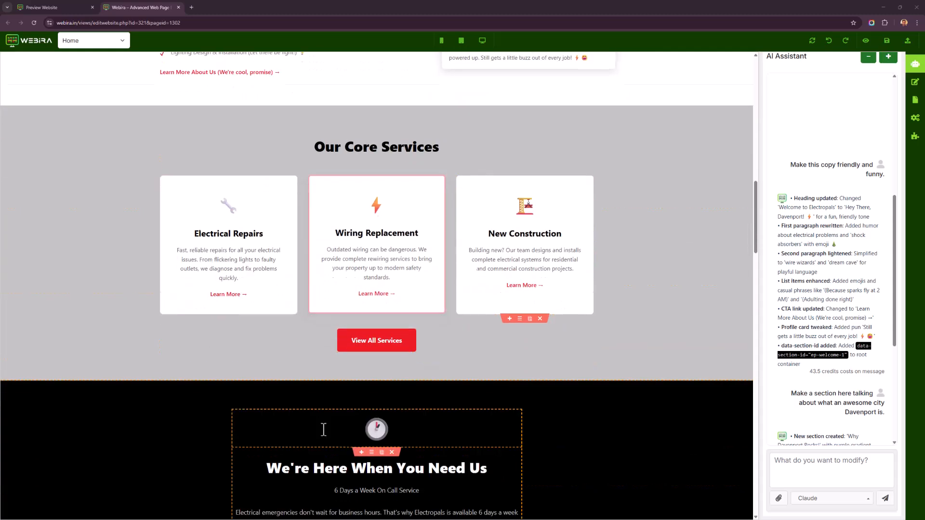
pyautogui.scroll(-10, 323, 429)
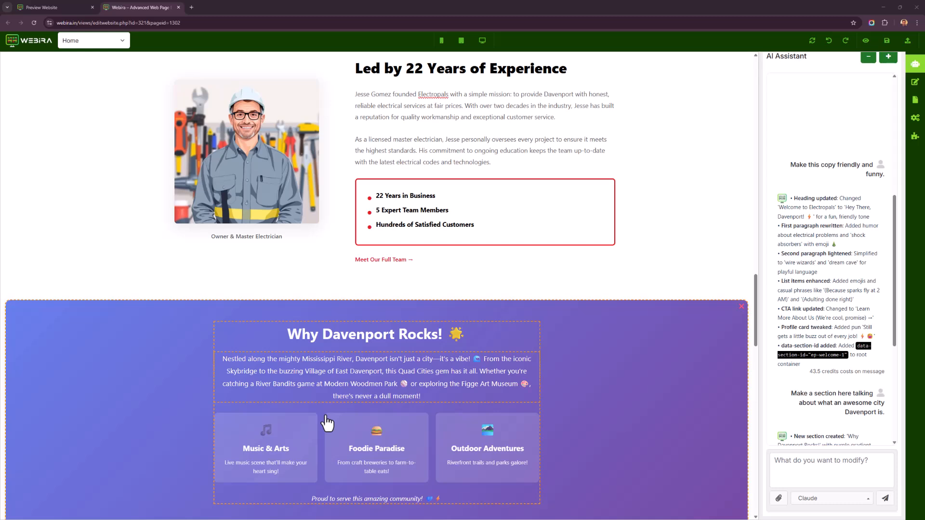
pyautogui.scroll(-10, 327, 422)
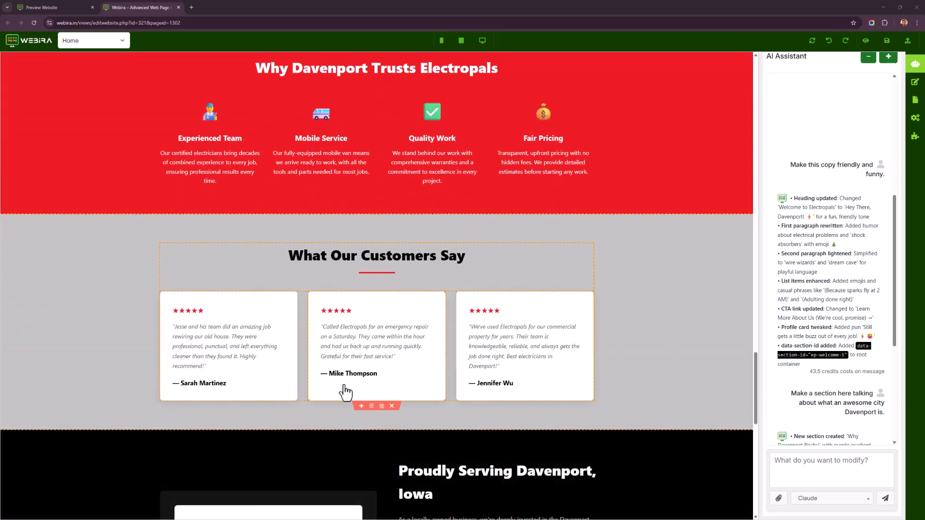
pyautogui.scroll(-6, 345, 391)
# Inspect the style settings of the Proudly Serving Davenport heading, map image and section.
pyautogui.click(347, 392)
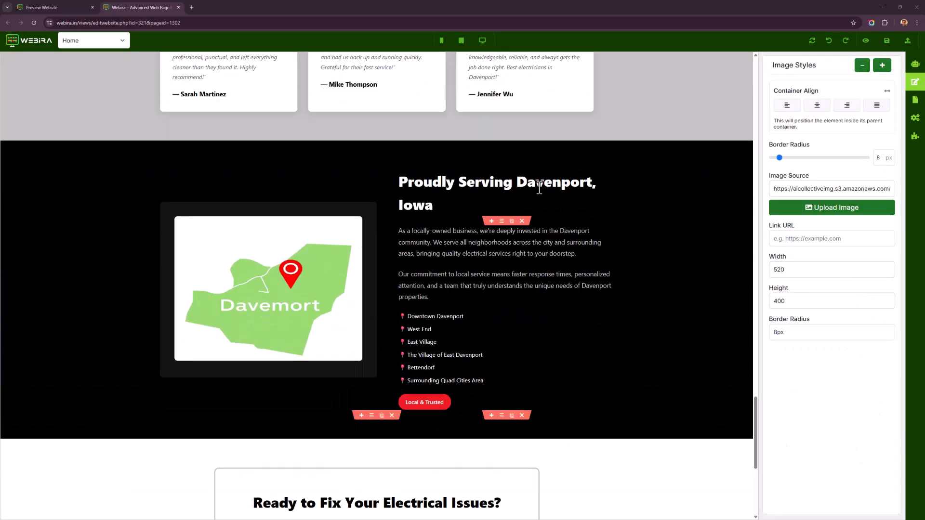
pyautogui.click(539, 187)
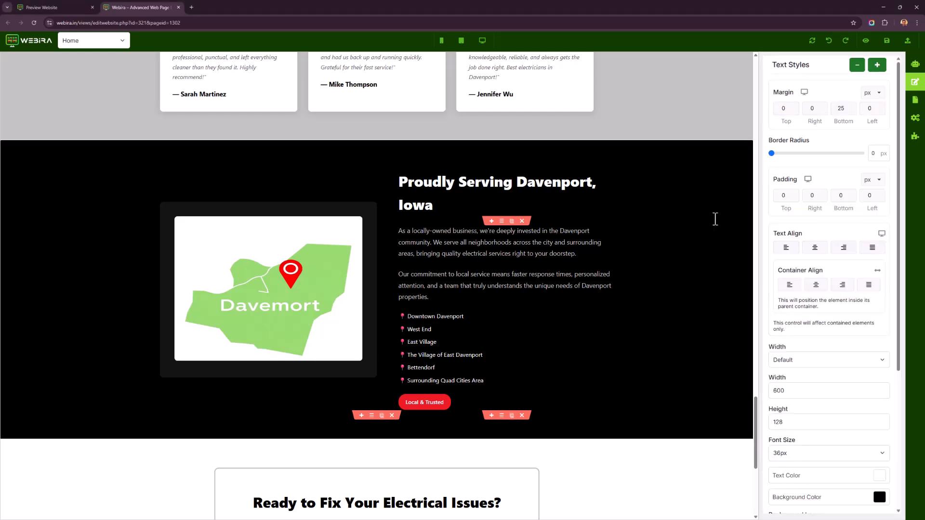
pyautogui.scroll(-5, 846, 211)
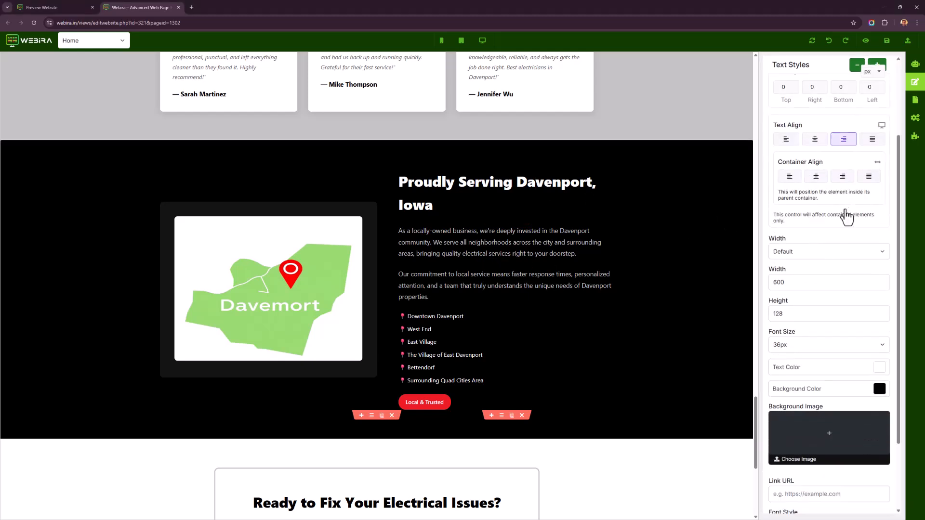
pyautogui.scroll(4, 820, 304)
pyautogui.scroll(1, 820, 305)
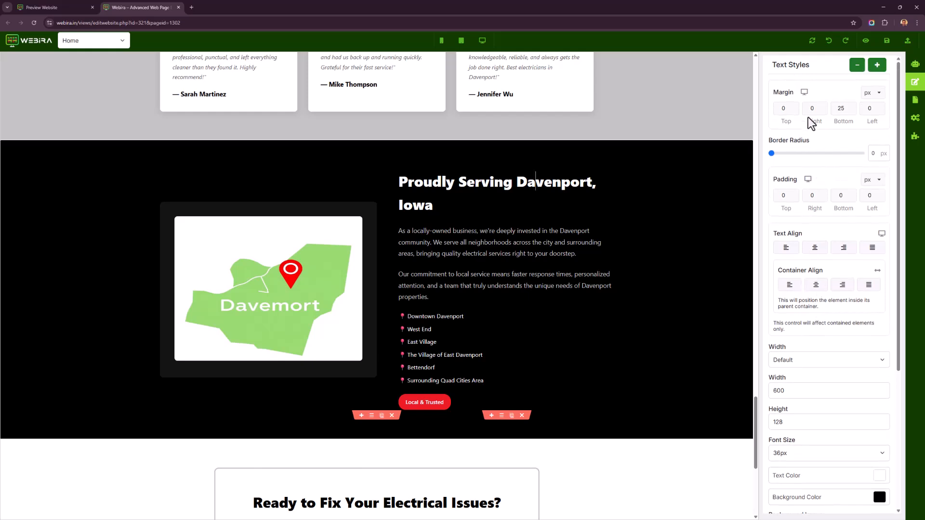
pyautogui.scroll(-3, 814, 163)
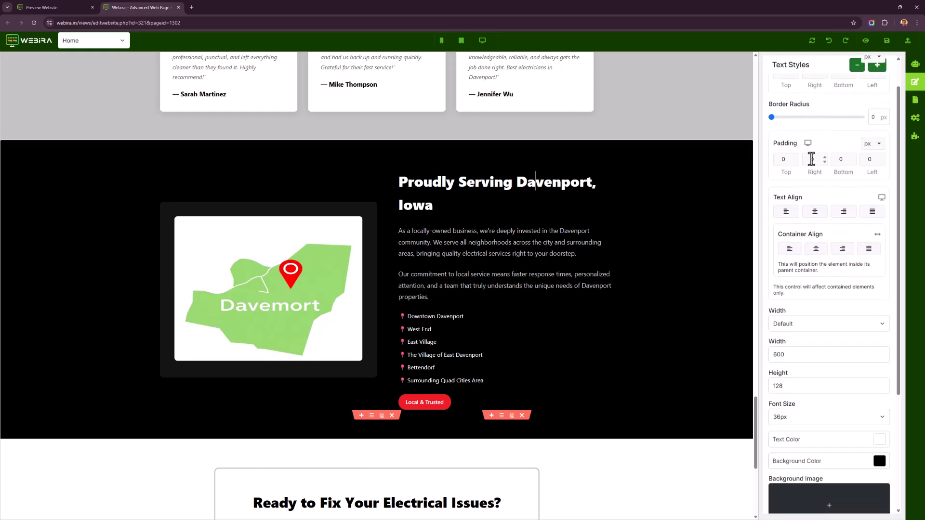
pyautogui.scroll(-4, 800, 208)
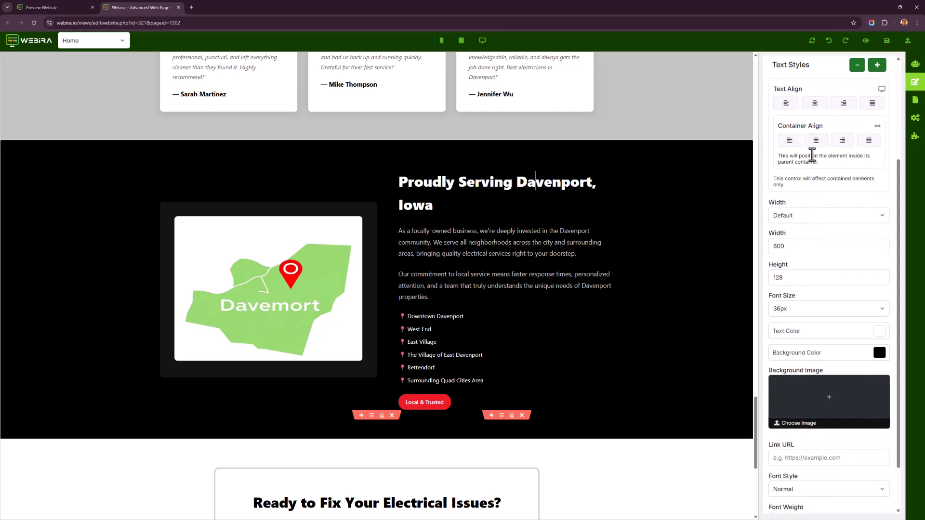
pyautogui.scroll(-1, 806, 235)
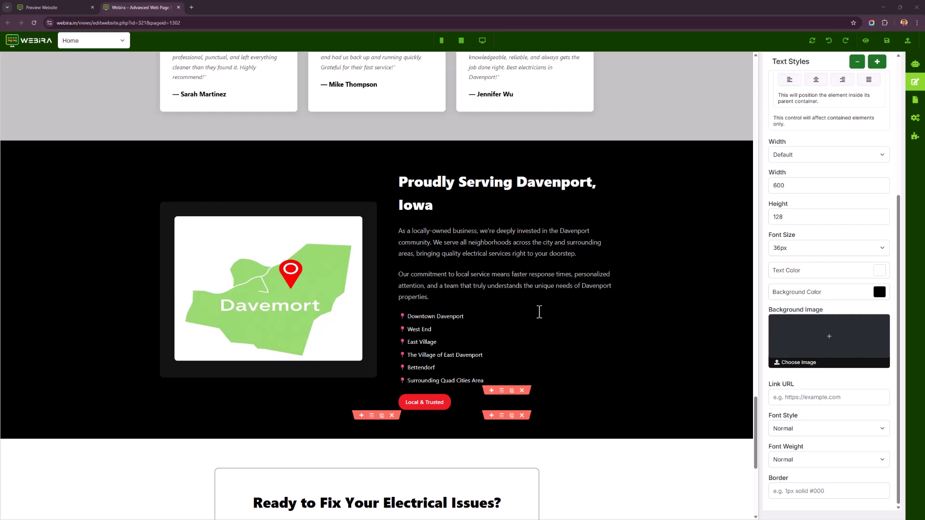
pyautogui.click(621, 284)
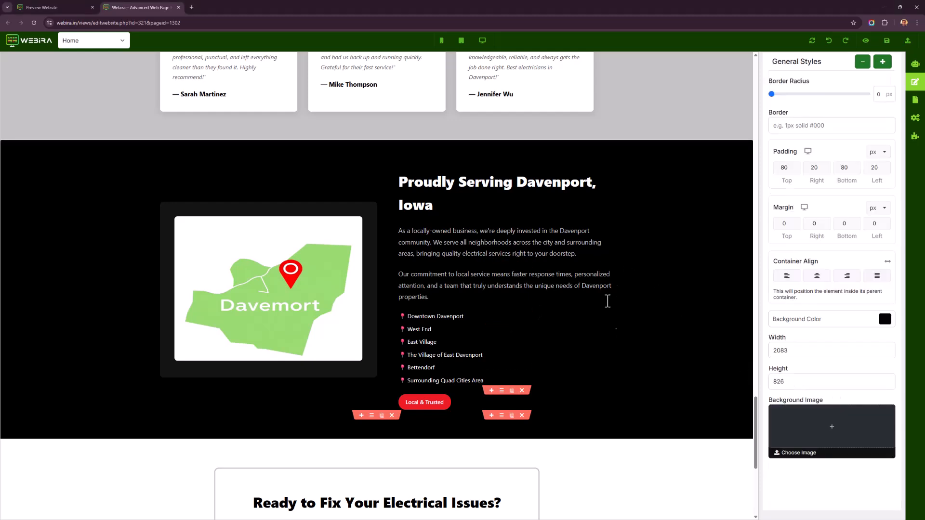
pyautogui.click(527, 179)
pyautogui.scroll(-4, 809, 462)
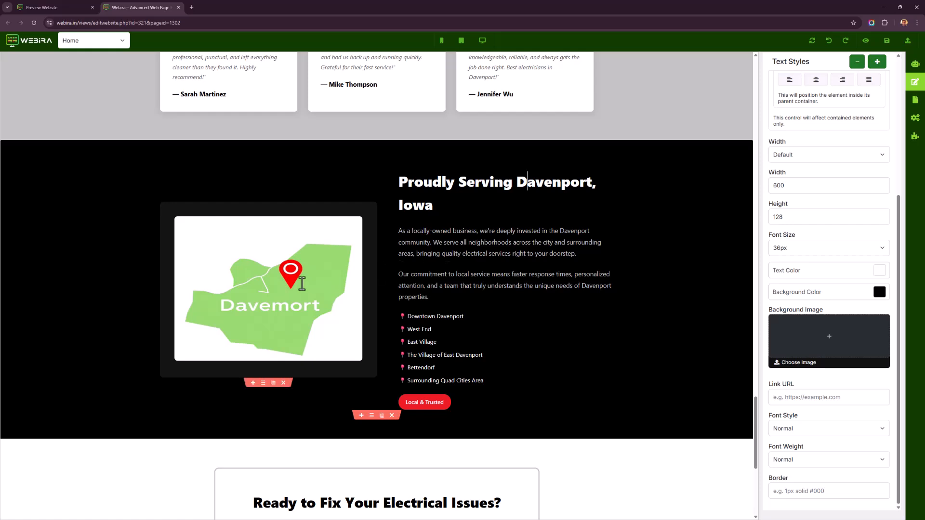
# Regenerate the Davenport map image with AI using Flux Schnell and the prompt 'create a map of davenport. No text on it.'.
pyautogui.click(302, 284)
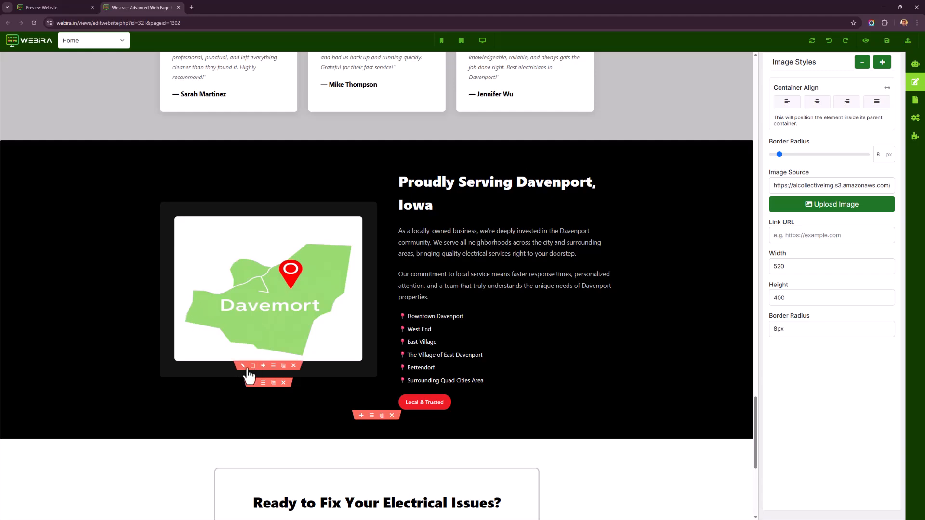
pyautogui.click(242, 366)
pyautogui.write('show')
pyautogui.moveTo(370, 302); pyautogui.dragTo(205, 314)
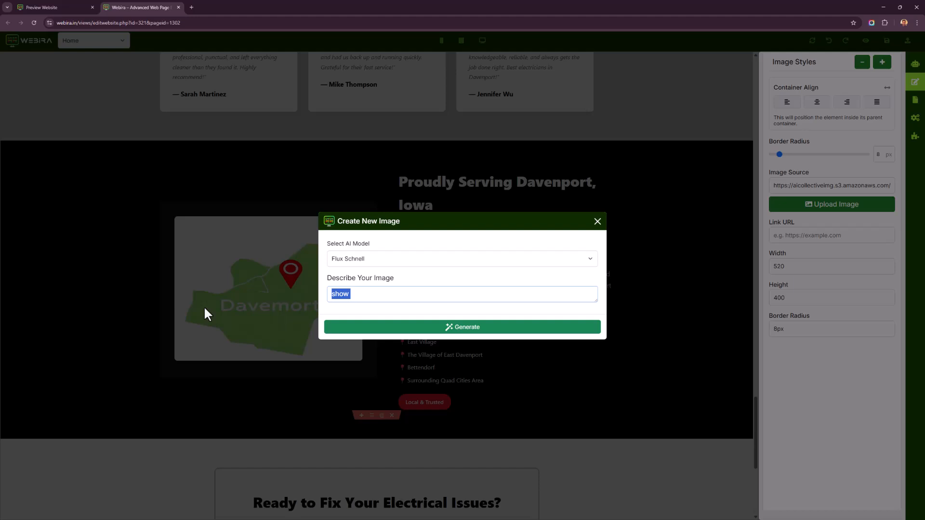
pyautogui.write('create a map of daev')
pyautogui.press('BackSpace')
pyautogui.press('BackSpace')
pyautogui.write('venport. No t')
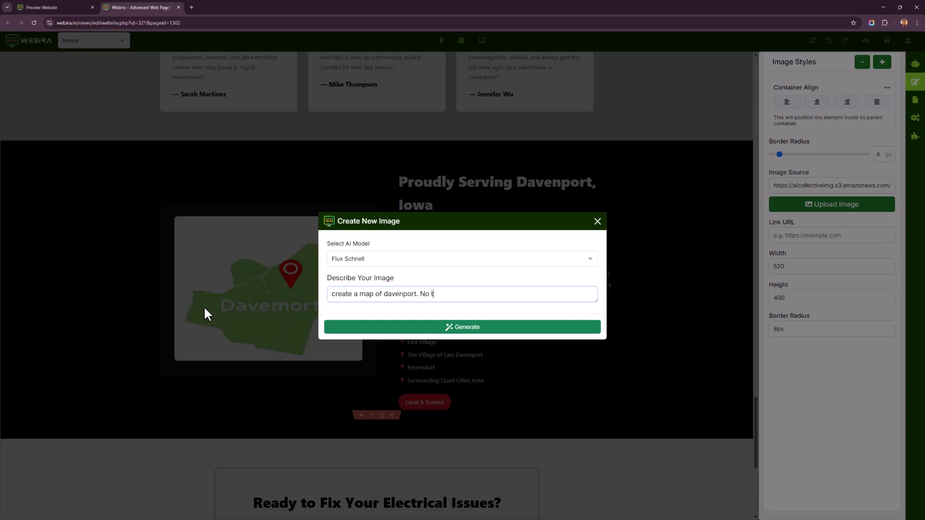
pyautogui.write('ext on it.')
pyautogui.click(479, 326)
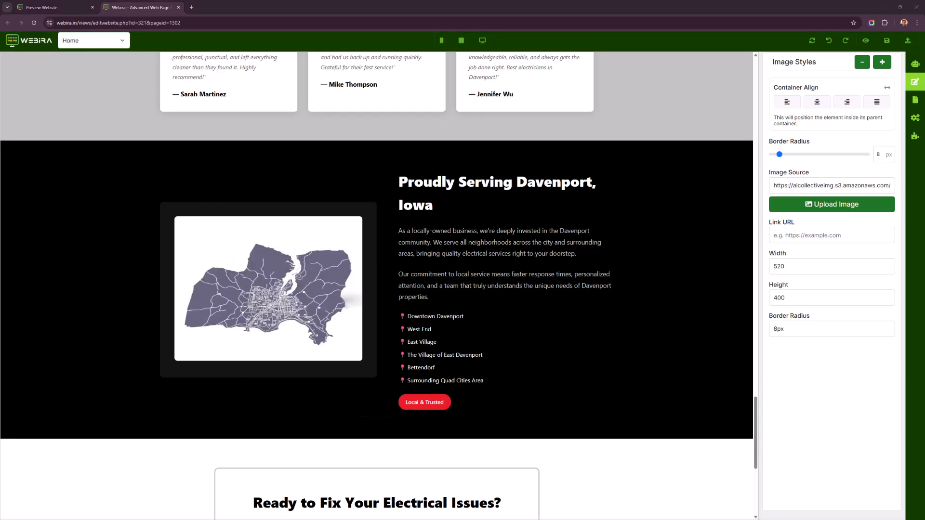
# Open the CSS Editor and browse through the page stylesheet.
pyautogui.scroll(-6, 570, 326)
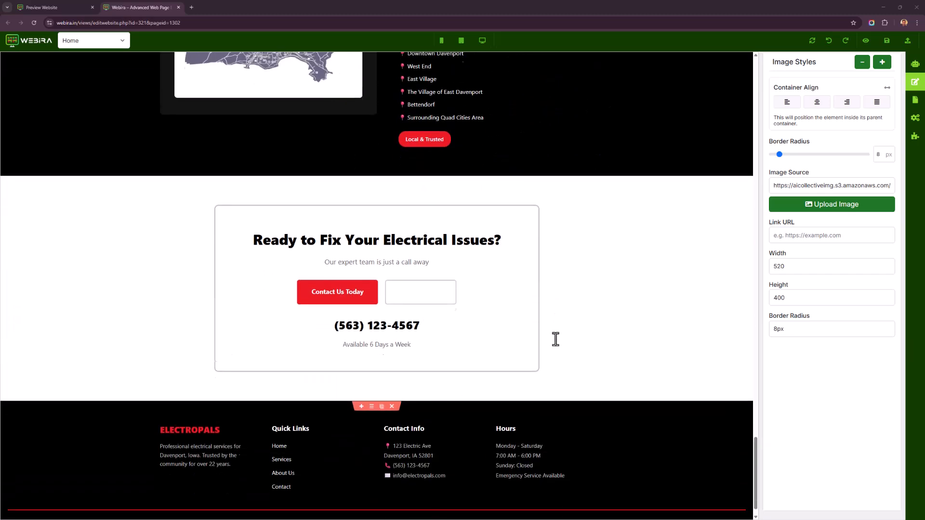
pyautogui.scroll(15, 623, 406)
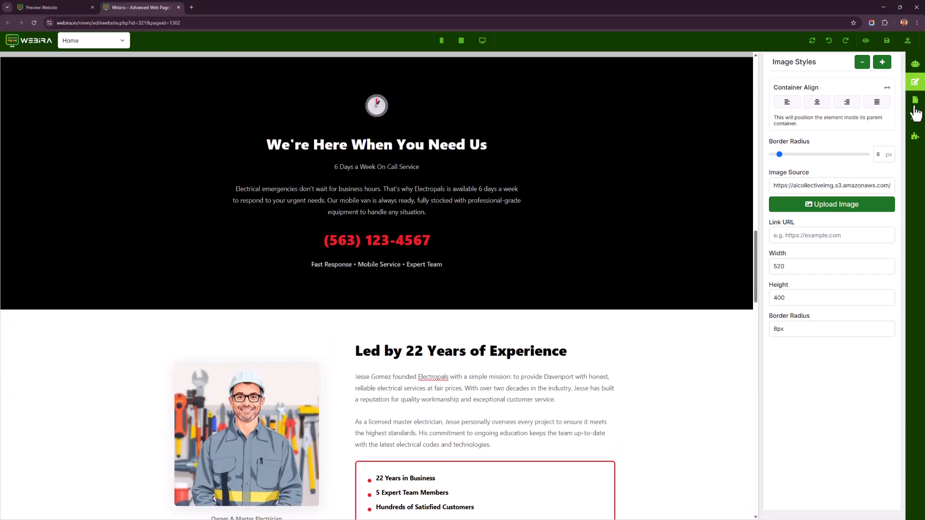
pyautogui.click(914, 107)
pyautogui.scroll(-5, 840, 245)
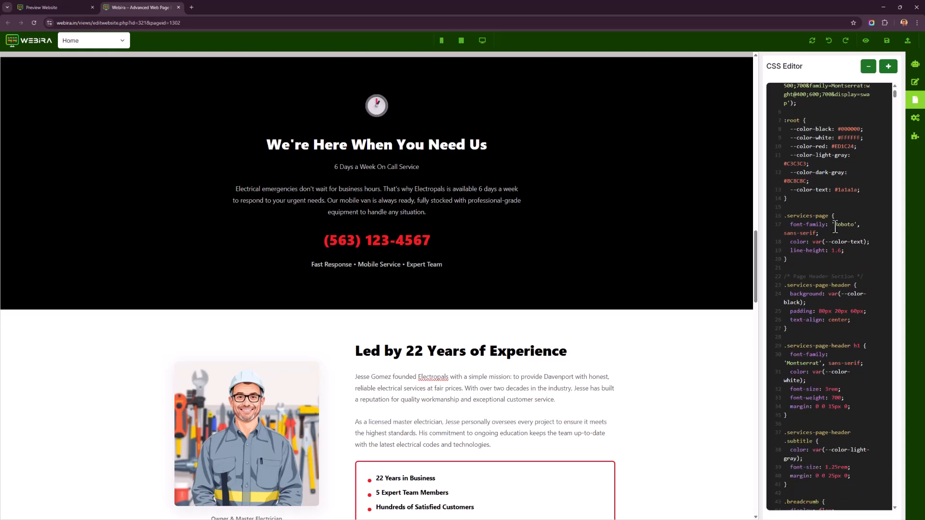
pyautogui.scroll(-10, 840, 245)
pyautogui.scroll(-2, 454, 299)
pyautogui.scroll(8, 123, 259)
pyautogui.scroll(2, 137, 219)
pyautogui.scroll(10, 652, 347)
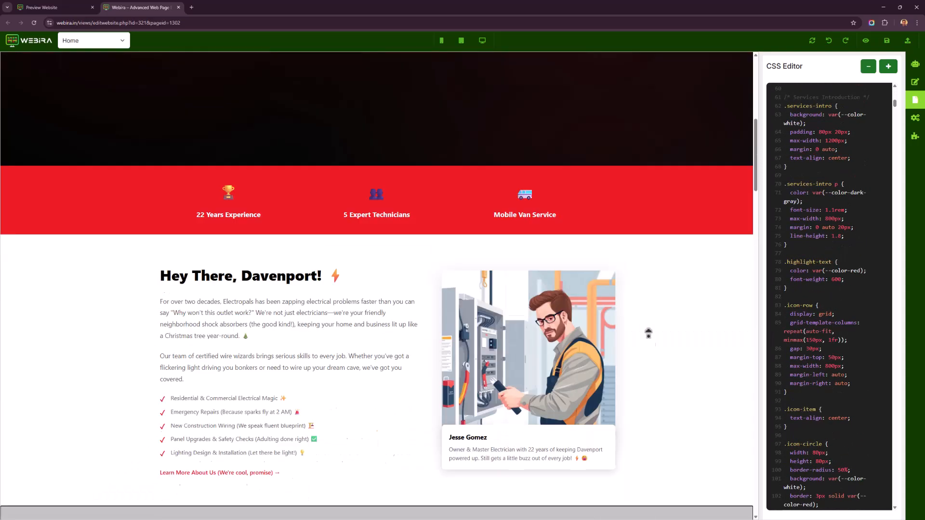
pyautogui.scroll(-12, 817, 311)
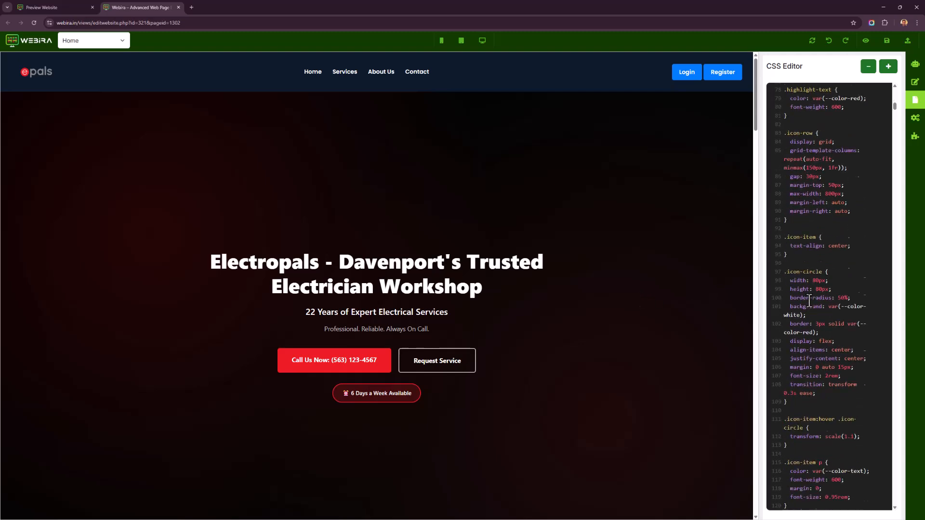
pyautogui.scroll(-9, 816, 312)
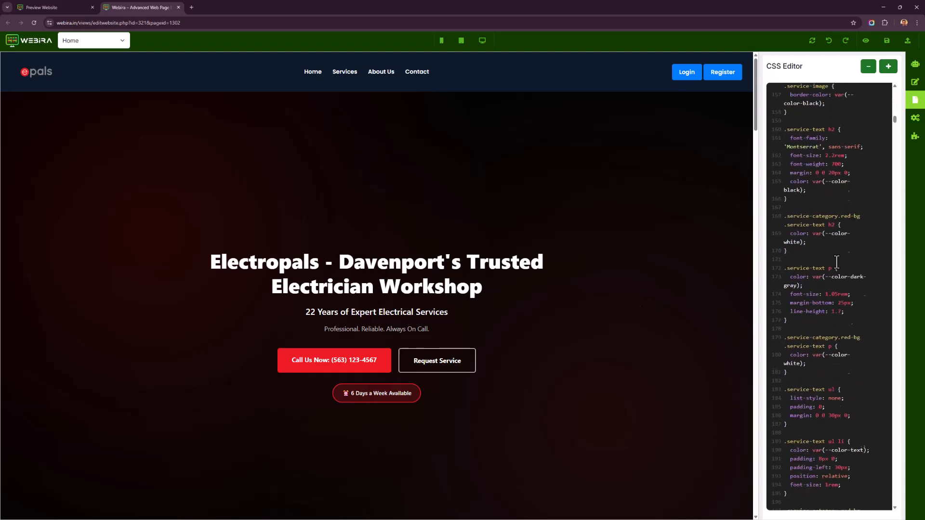
pyautogui.click(873, 299)
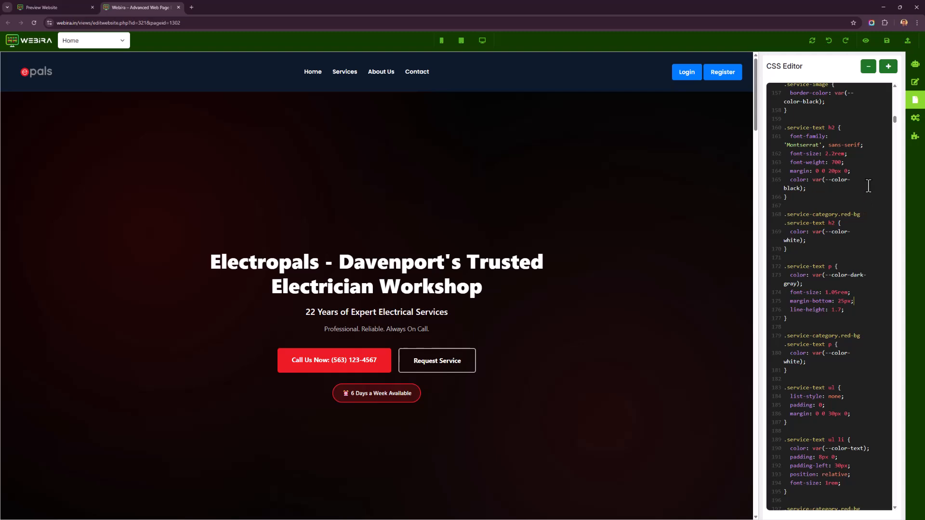
pyautogui.scroll(-10, 669, 274)
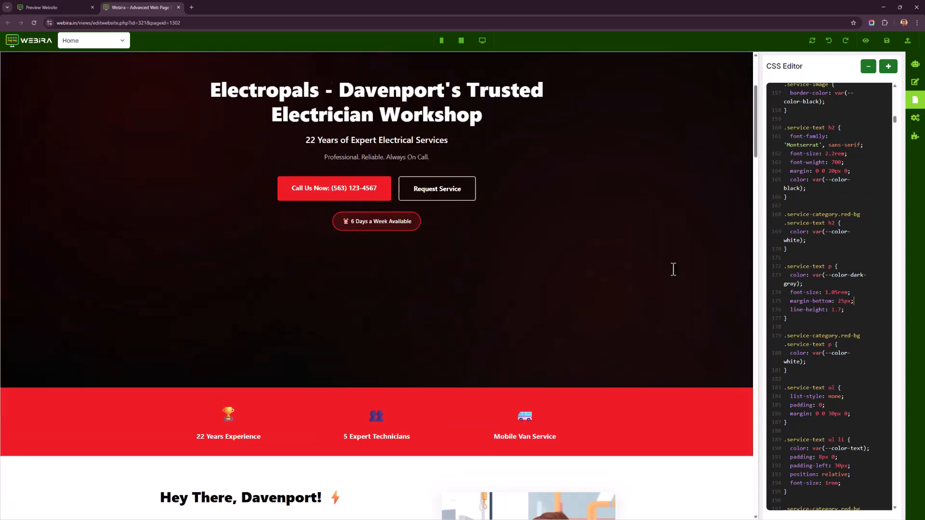
# Open the SEO Editor to review the meta title, description and keywords, and open the Components panel.
pyautogui.scroll(-3, 666, 282)
pyautogui.click(915, 120)
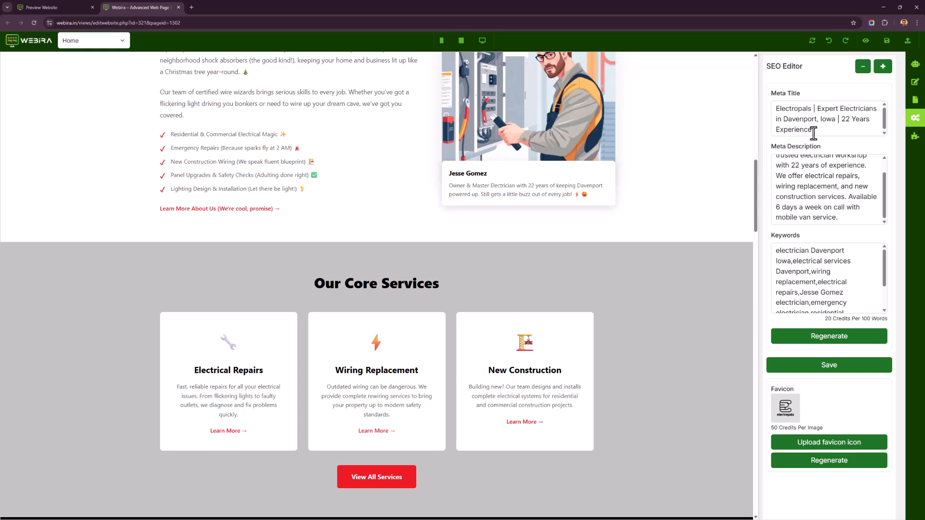
pyautogui.scroll(-2, 843, 280)
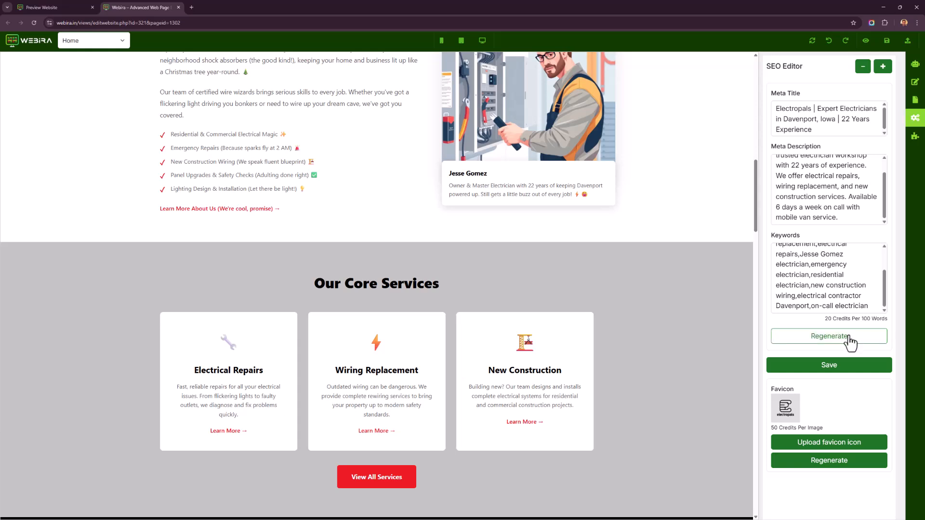
pyautogui.scroll(2, 838, 205)
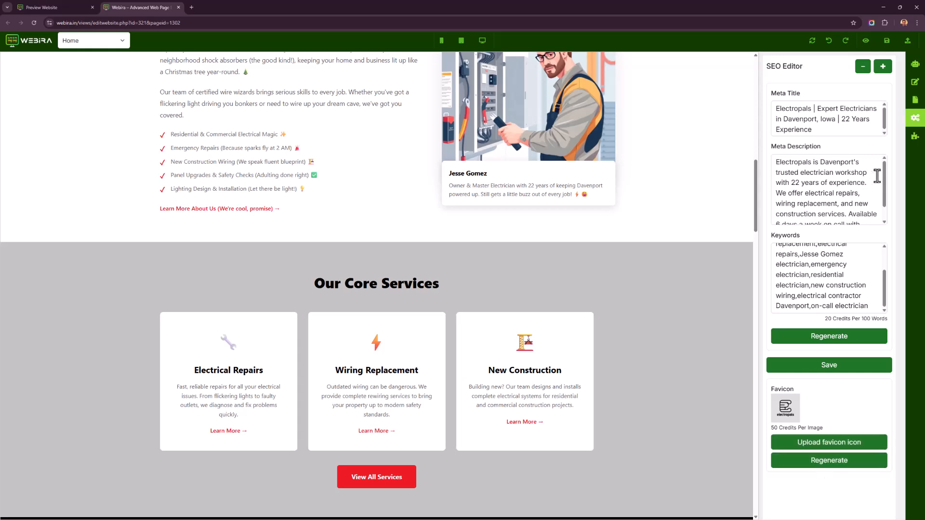
pyautogui.click(914, 136)
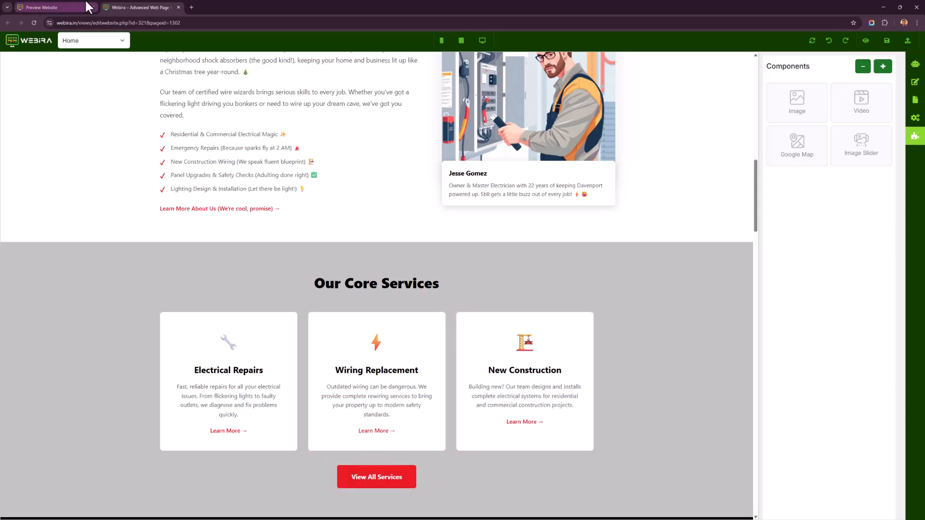
# Switch to the Preview Website tab, open the Deploy options for the site and go back to the setup page.
pyautogui.click(86, 7)
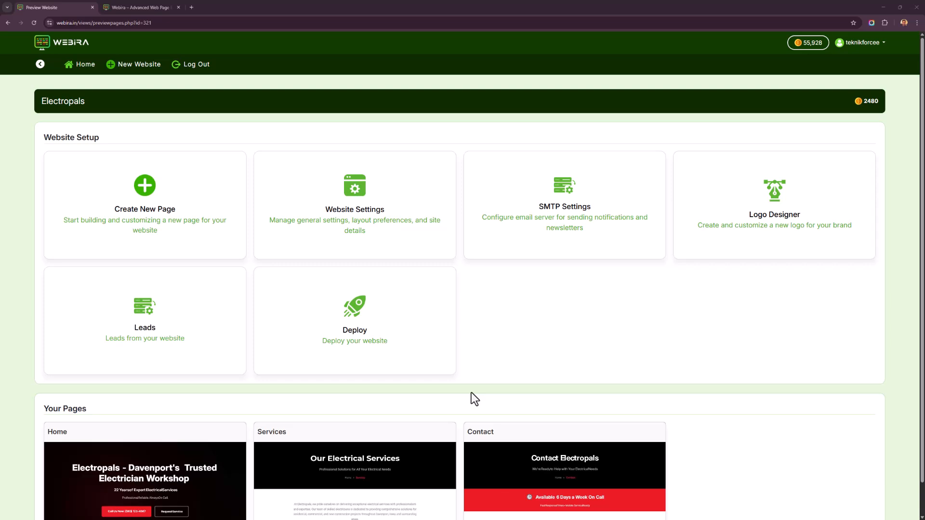
pyautogui.click(376, 329)
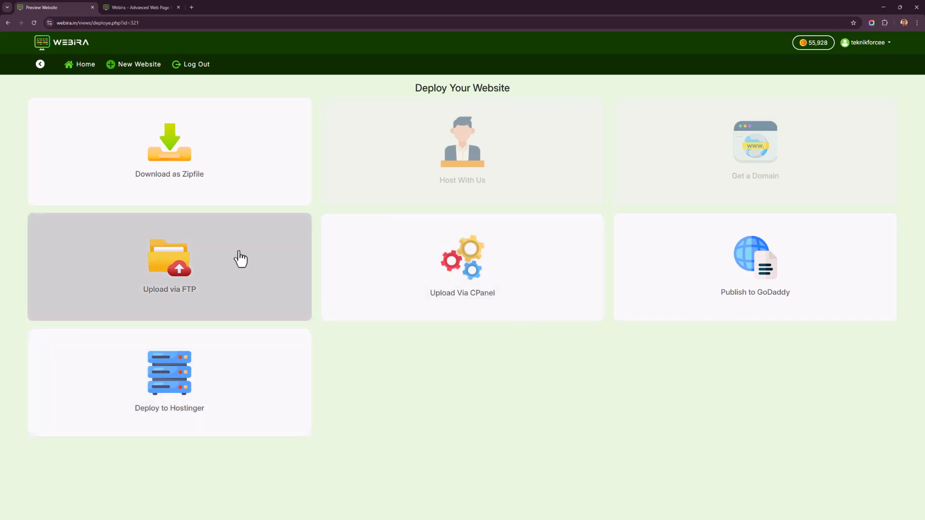
pyautogui.rightClick(401, 376)
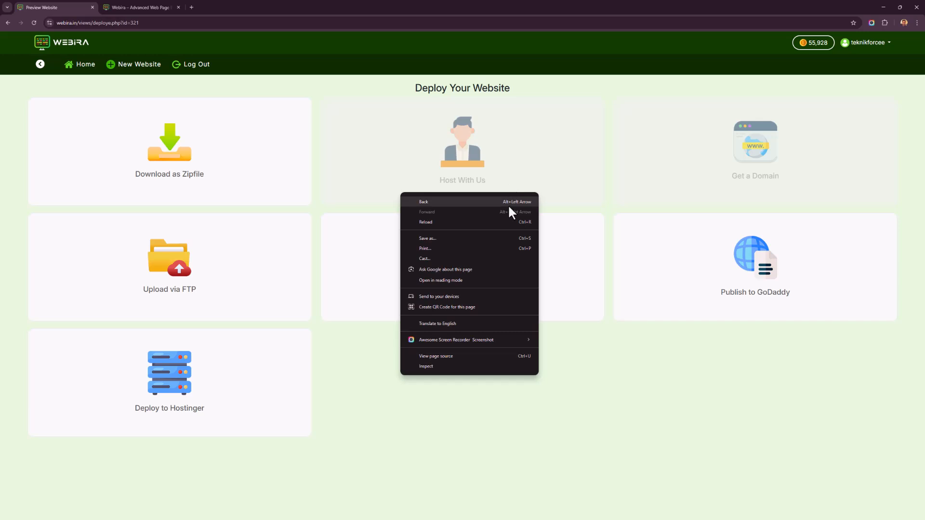
pyautogui.click(508, 204)
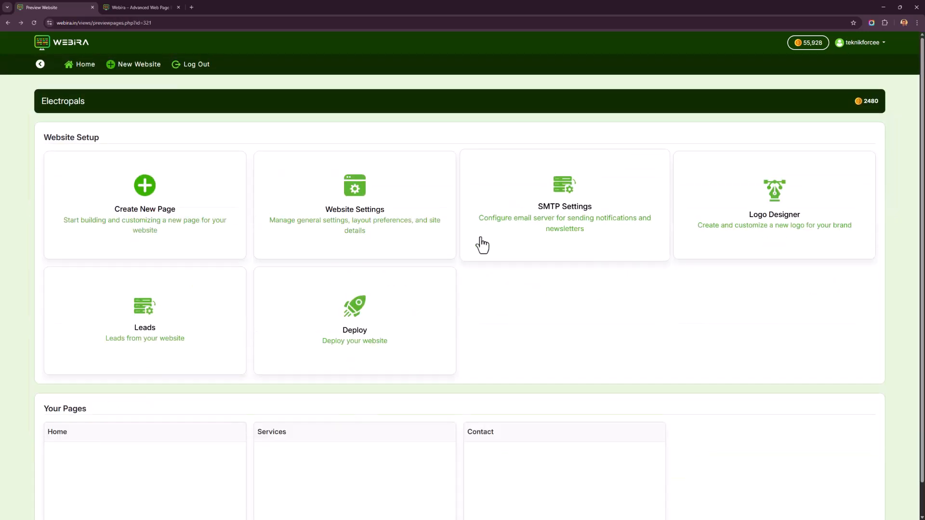
# Scroll the website setup page to view the page thumbnails and return to the Webira dashboard.
pyautogui.scroll(-1, 481, 277)
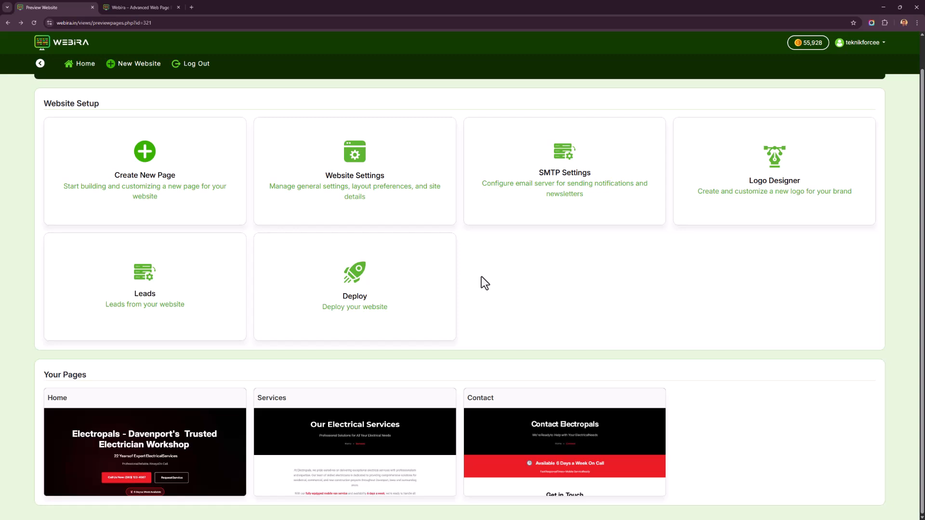
pyautogui.scroll(1, 494, 299)
pyautogui.scroll(-1, 495, 299)
pyautogui.click(68, 64)
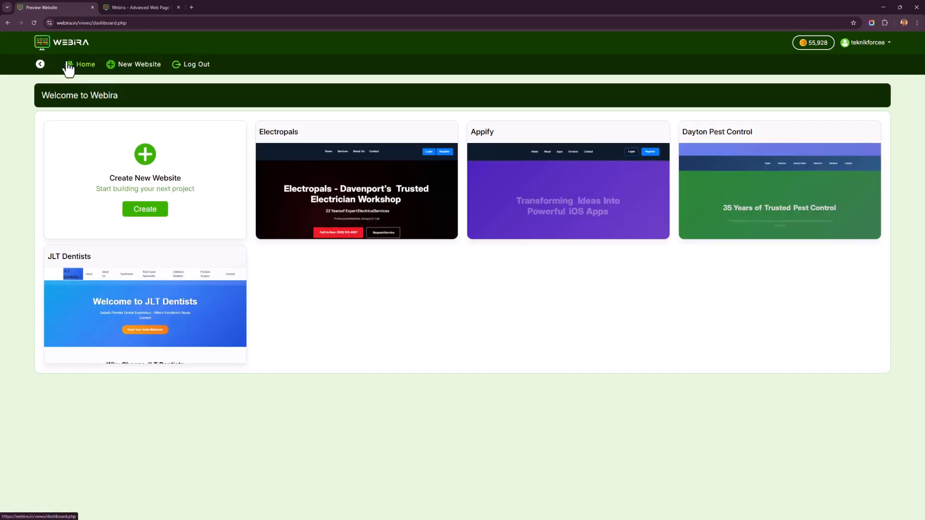